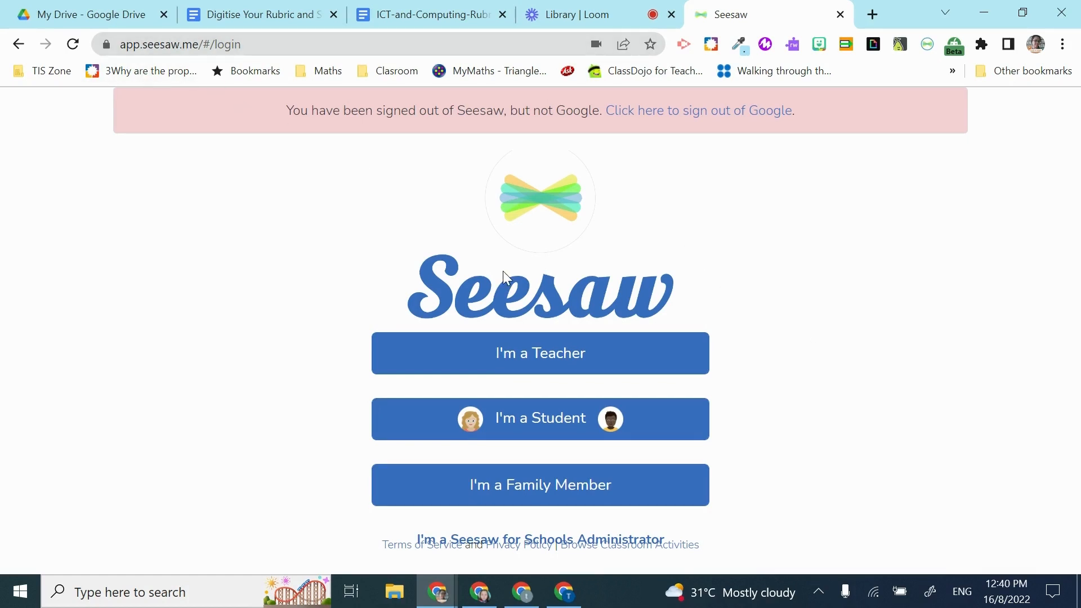
Sign in to Seesaw as a teacher with the school's Google teacher account.
click(639, 354)
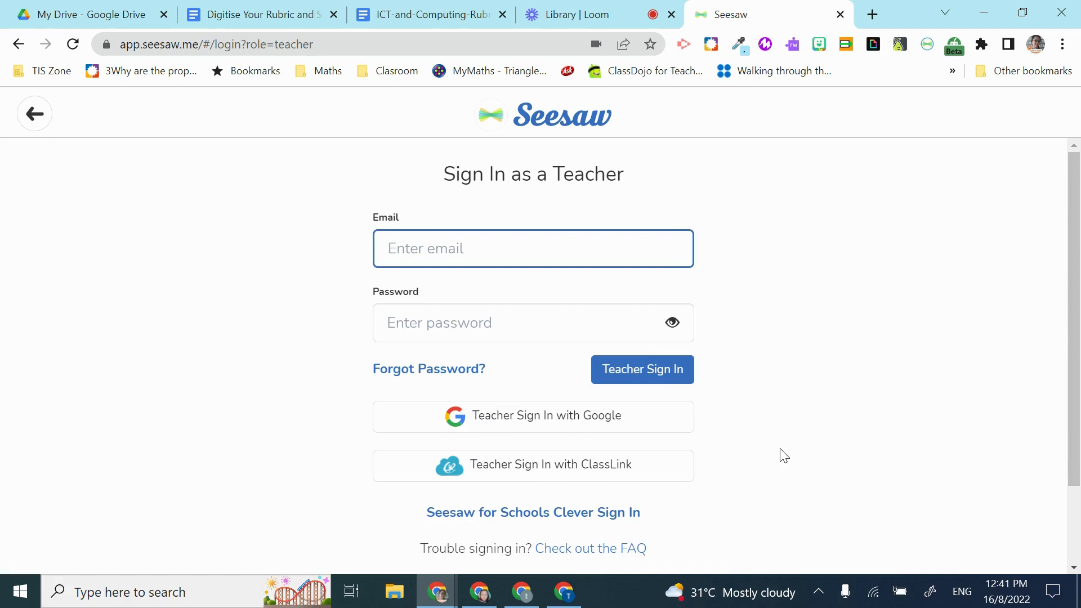
scroll(779, 454, down, 1)
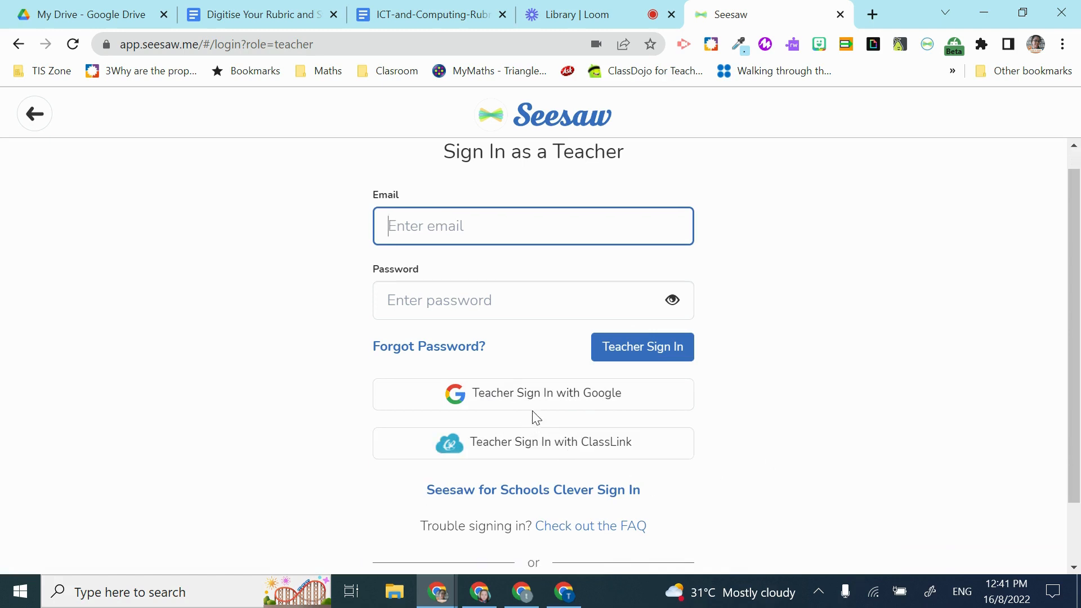
click(613, 403)
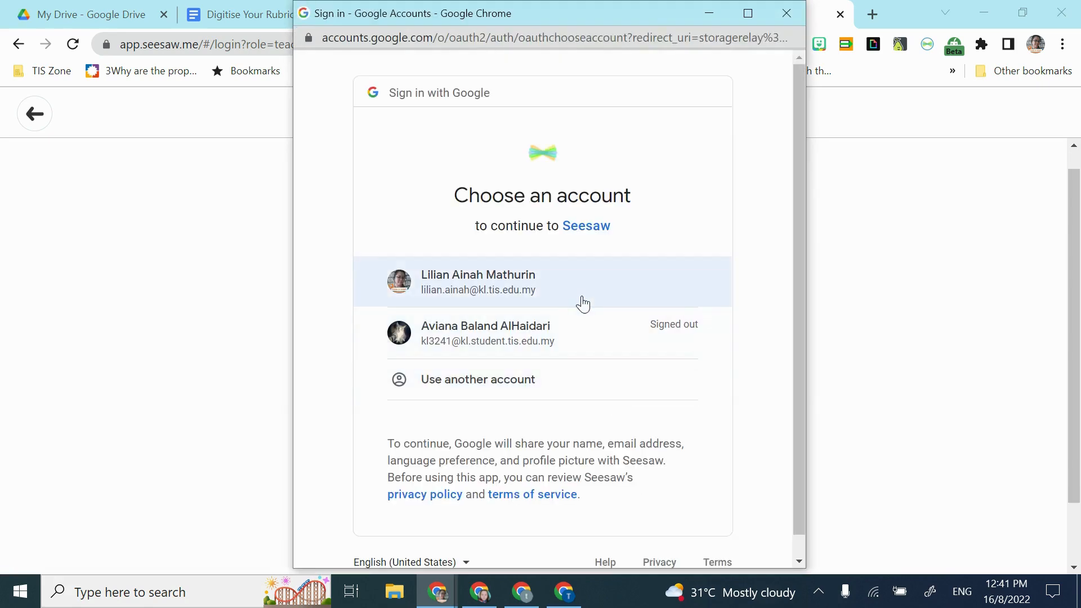
click(583, 296)
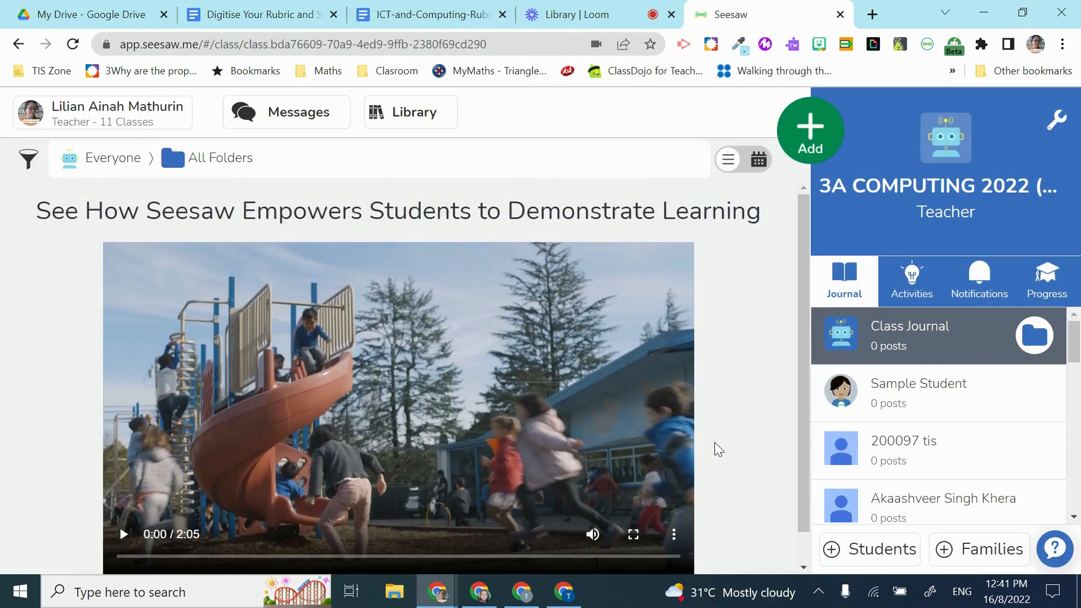
Switch from the 3A Computing class to the Trial Class in the teacher's class list.
click(103, 126)
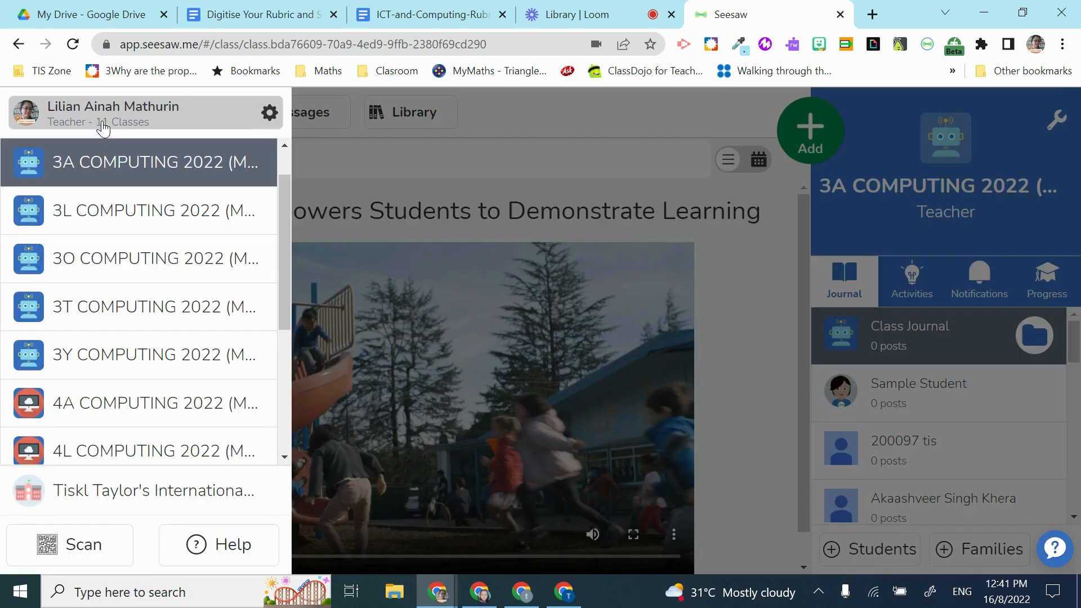
scroll(154, 330, down, 3)
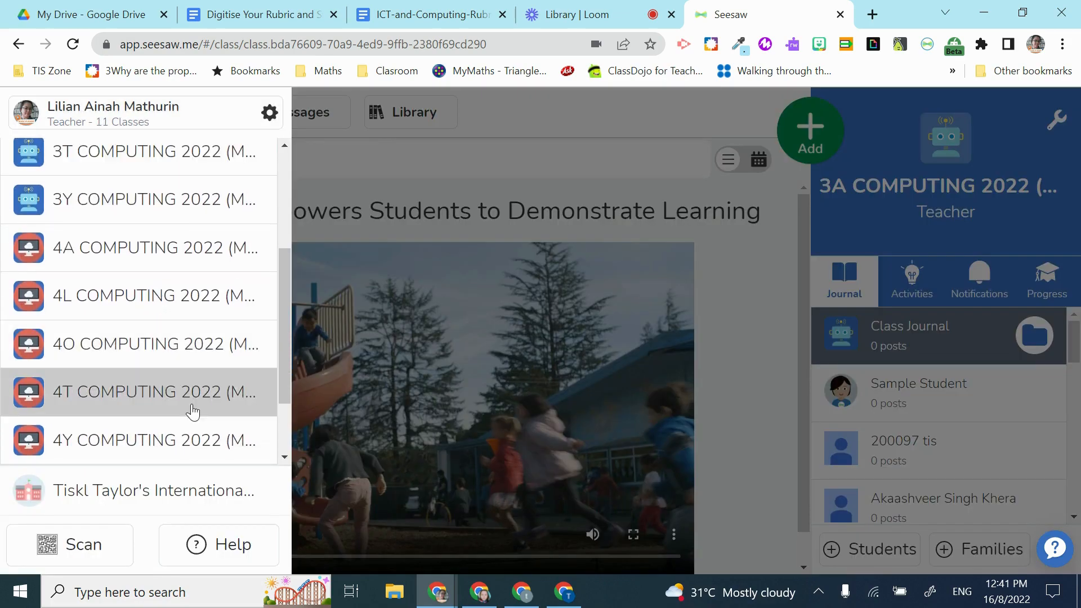
scroll(193, 410, down, 3)
click(159, 399)
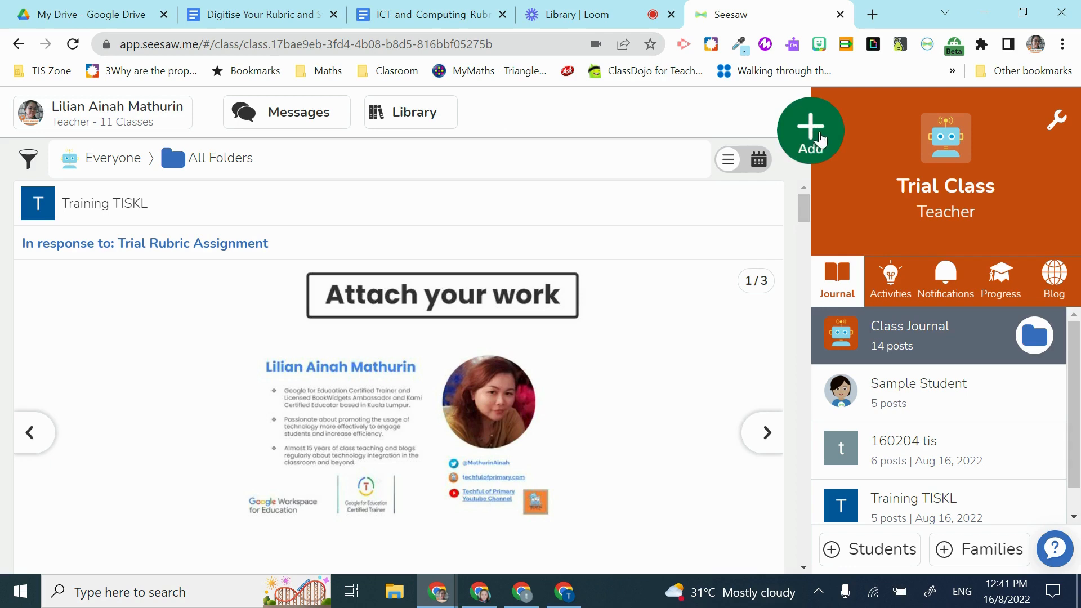
Start assigning an activity to Trial Class and look through the recent activities in My Library.
click(820, 138)
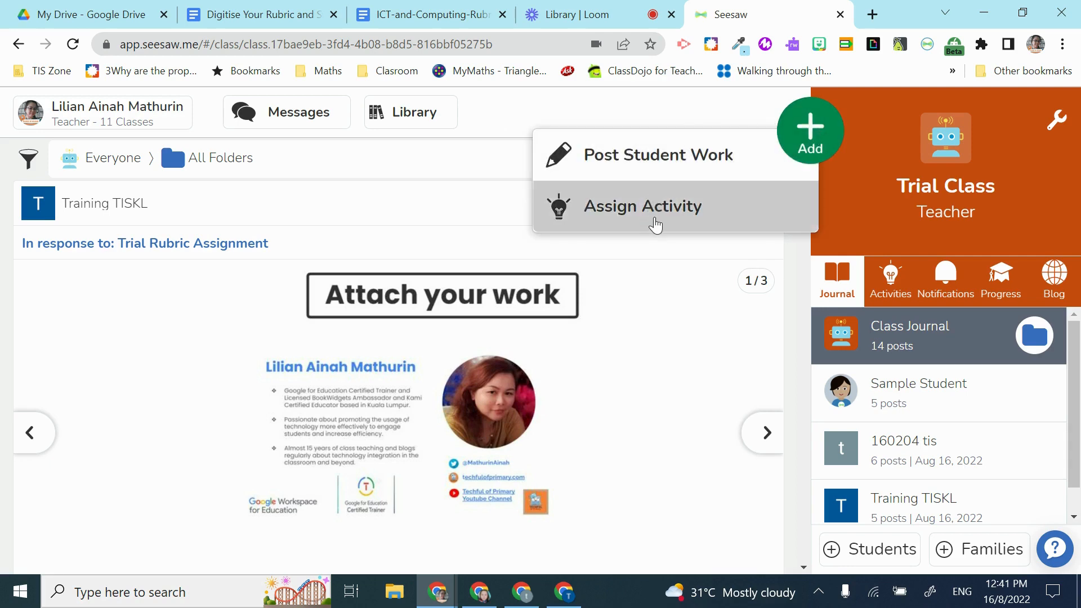
click(655, 224)
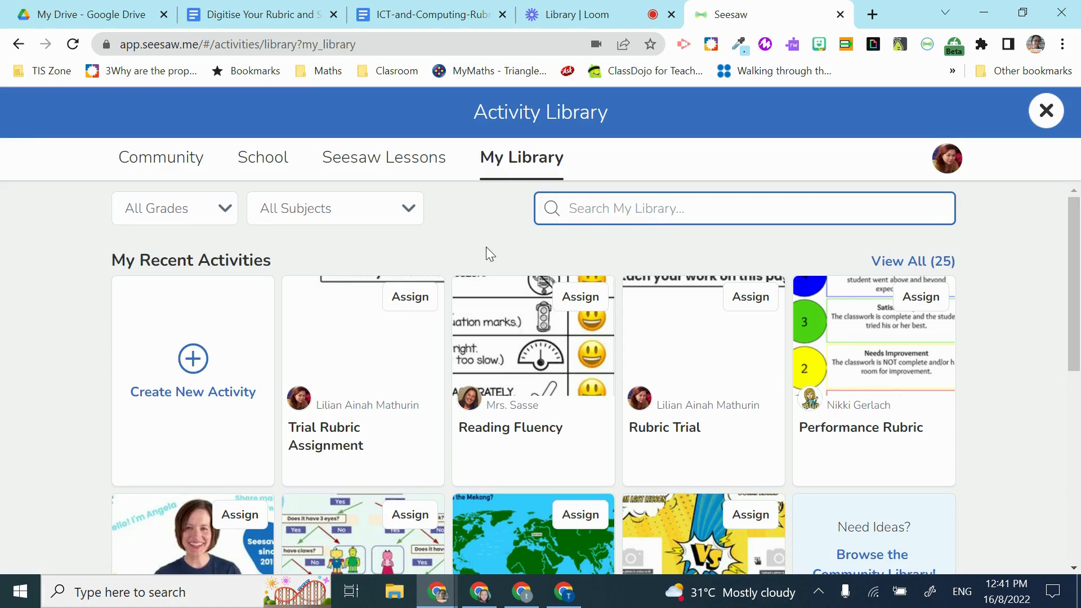
scroll(487, 251, down, 1)
scroll(487, 250, up, 1)
scroll(601, 398, down, 1)
scroll(586, 366, up, 1)
scroll(523, 248, down, 2)
scroll(549, 370, up, 2)
Check the Community and School activity collections, and search the Community library's 4th Grade activities for "writing rubric".
click(161, 166)
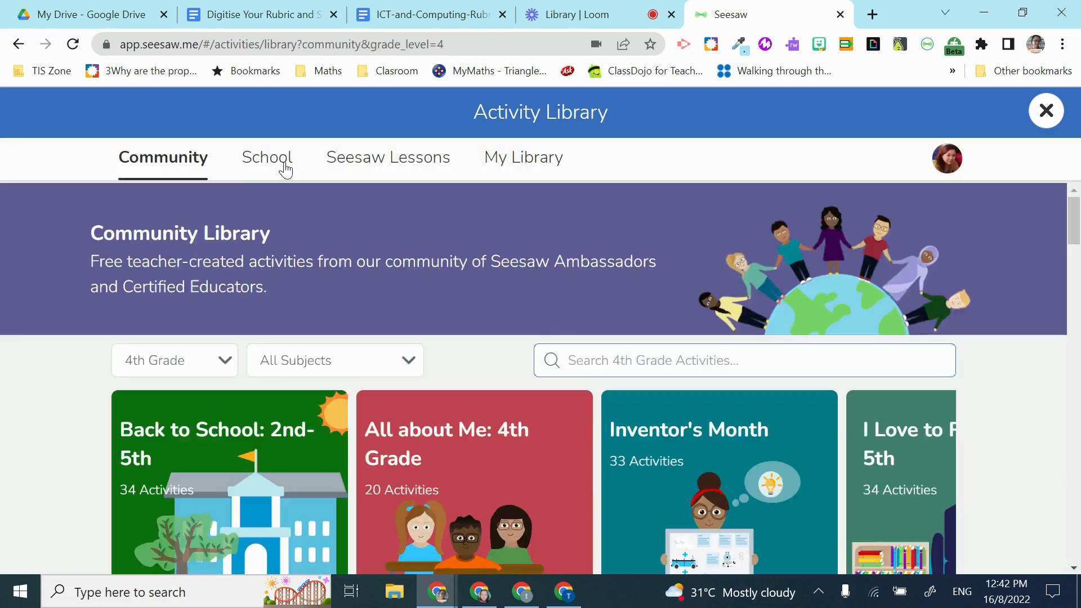
click(283, 165)
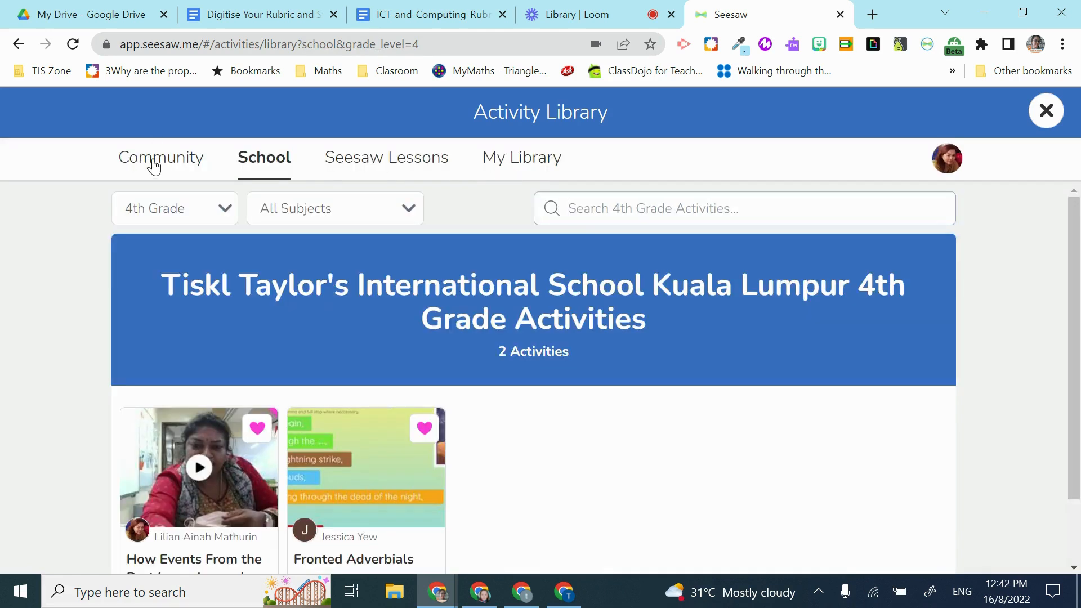
click(148, 163)
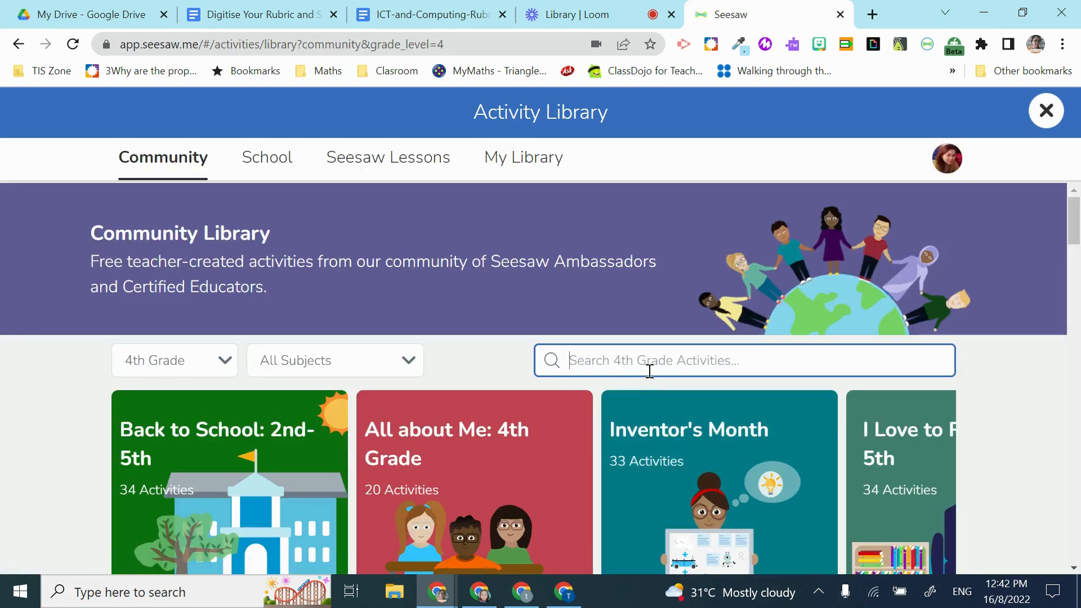
text(writing rubric)
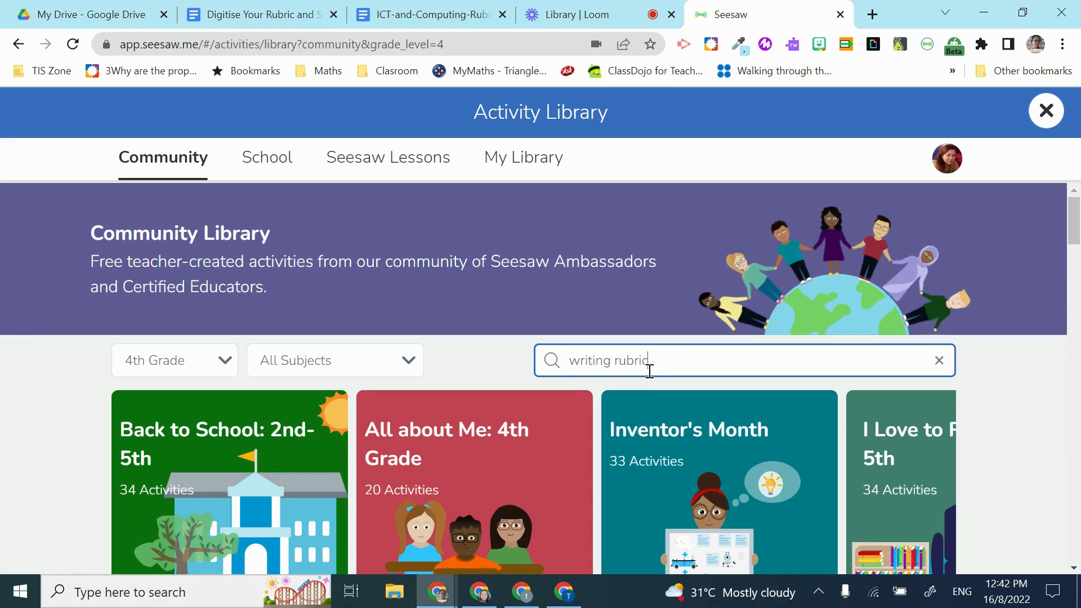
key(Return)
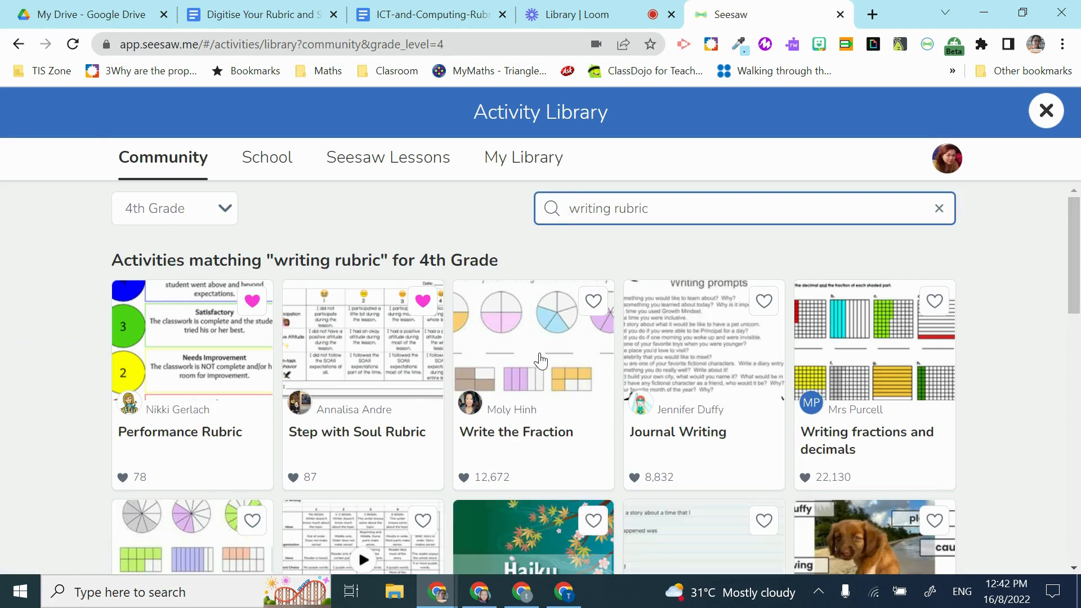
Open the "6 Traits - Grading our Writing with Rubrics" activity from the results and save it to My Library.
scroll(493, 397, down, 1)
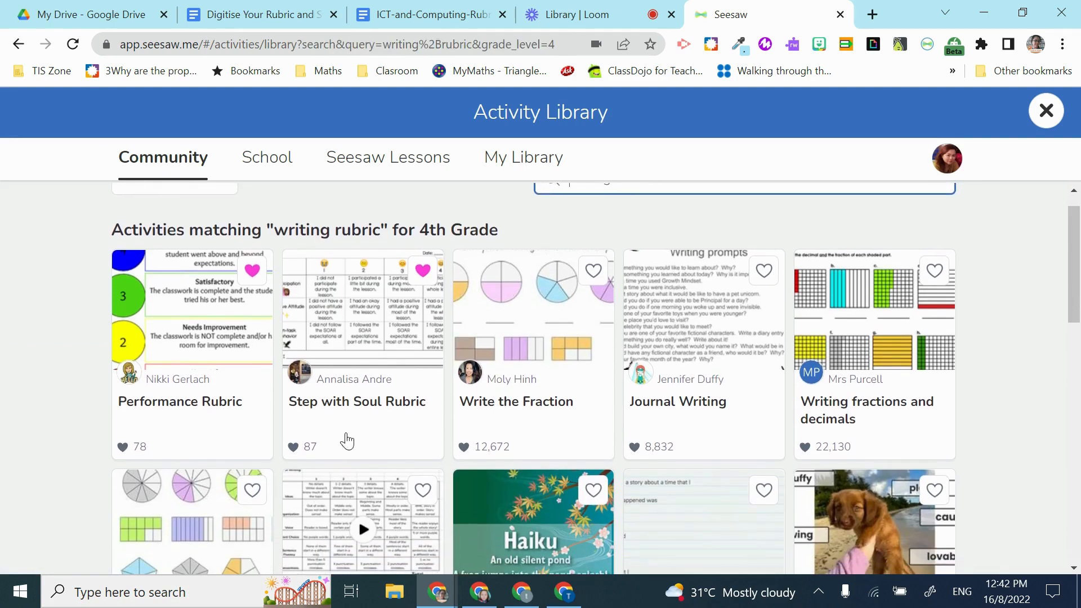
scroll(246, 419, up, 1)
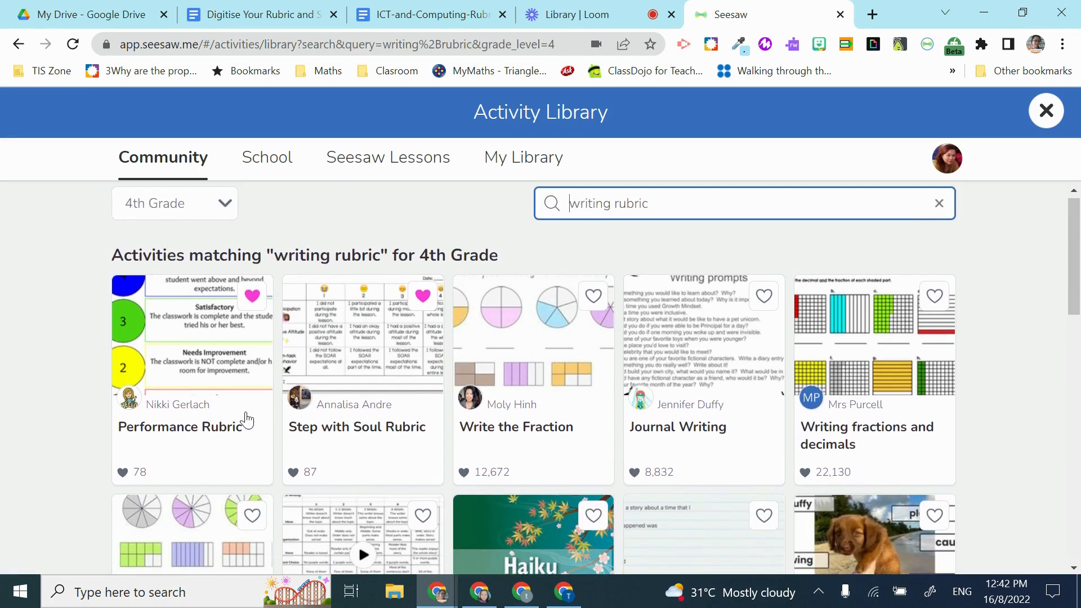
scroll(246, 422, down, 2)
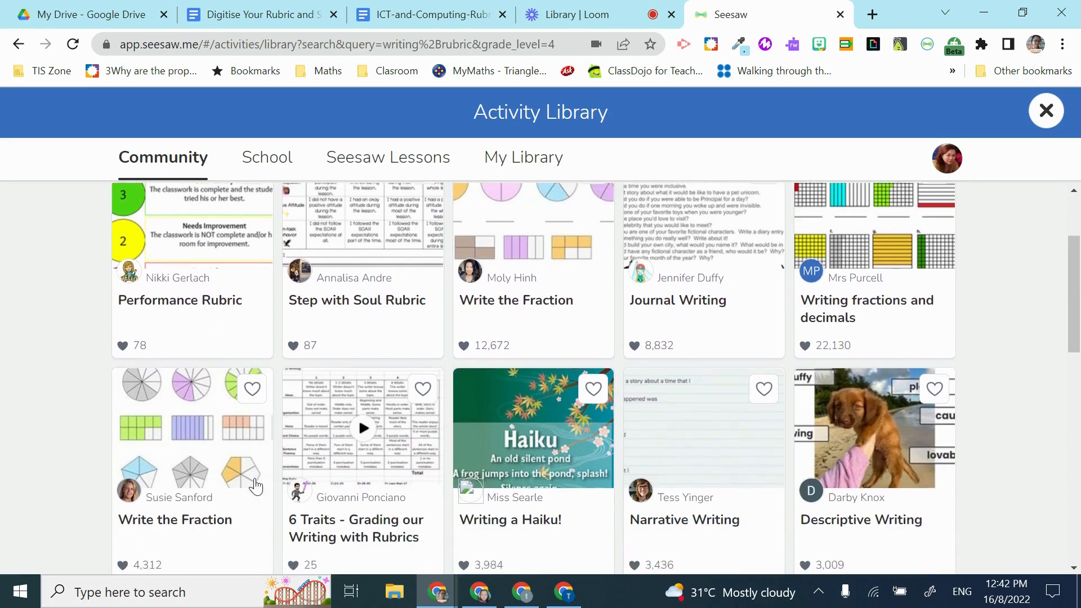
scroll(360, 507, down, 1)
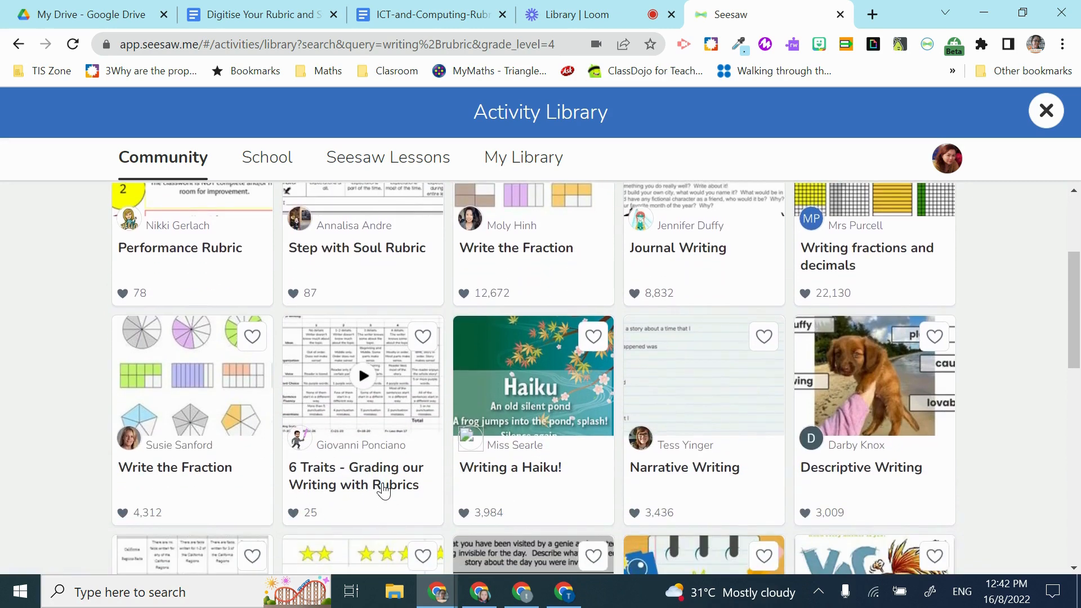
click(383, 487)
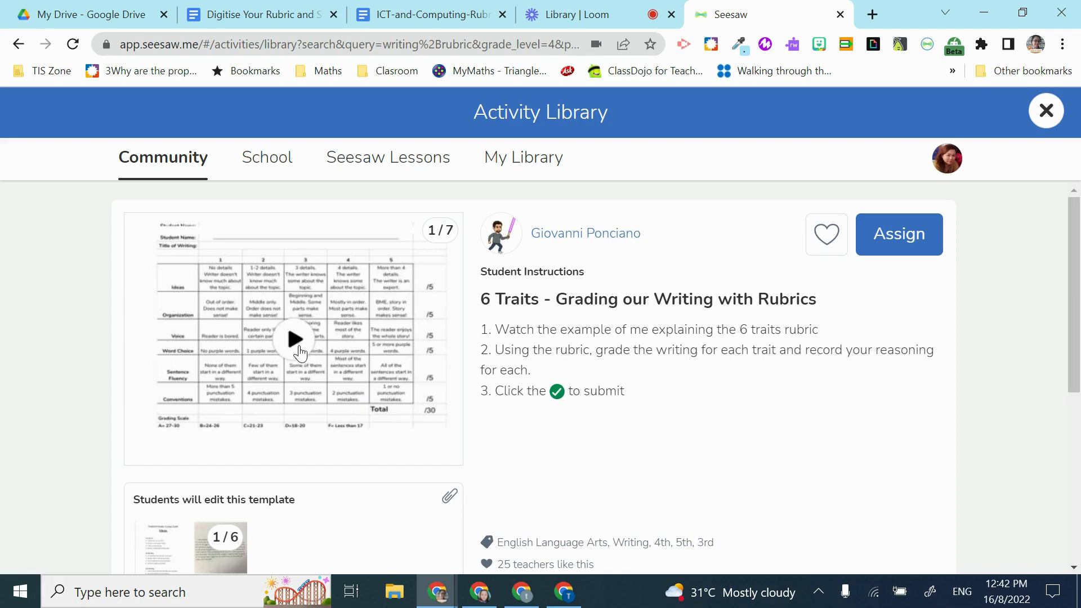
scroll(851, 355, down, 1)
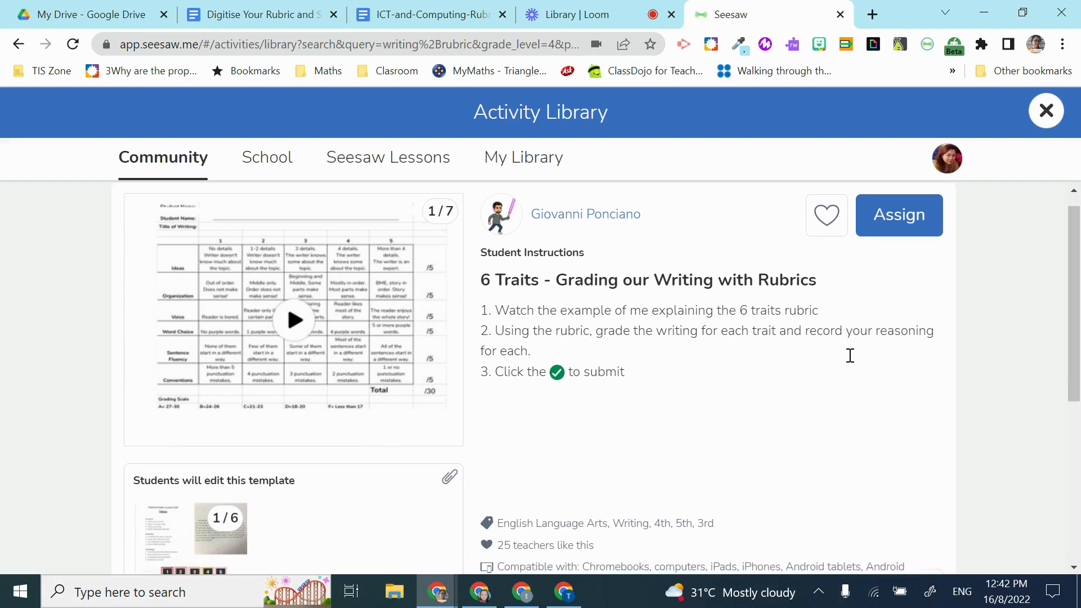
click(826, 223)
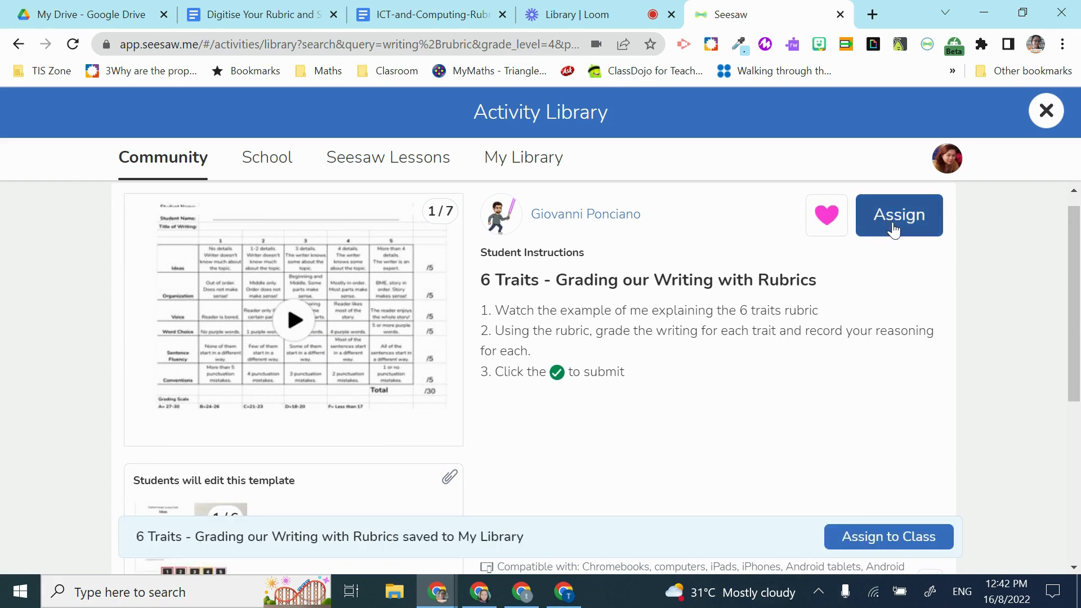
Open an editable copy of the 6 Traits activity and review its name, student instructions and attached example.
scroll(878, 321, down, 3)
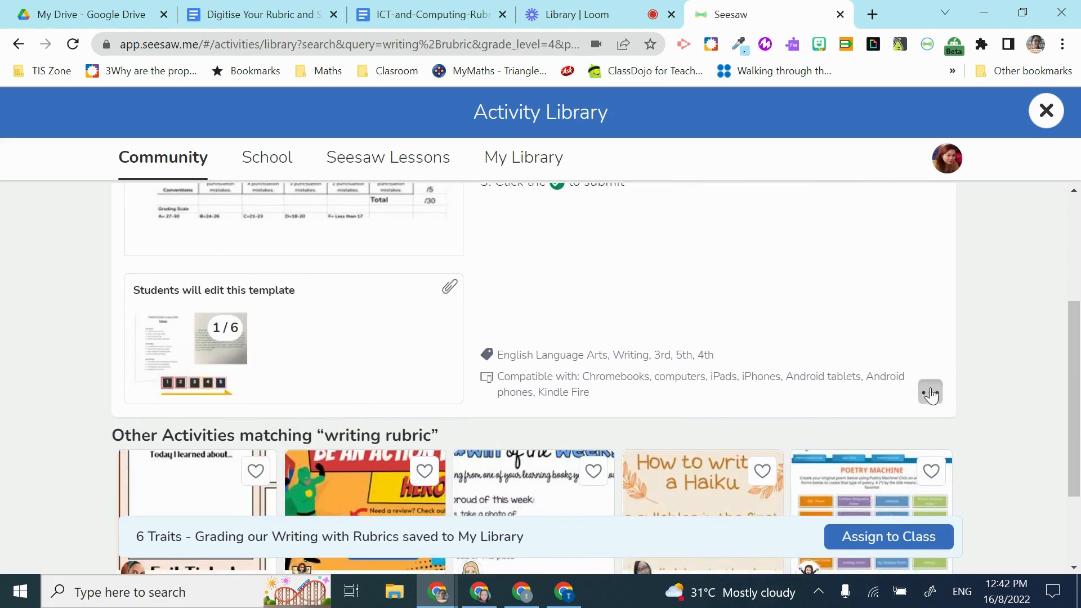
click(931, 395)
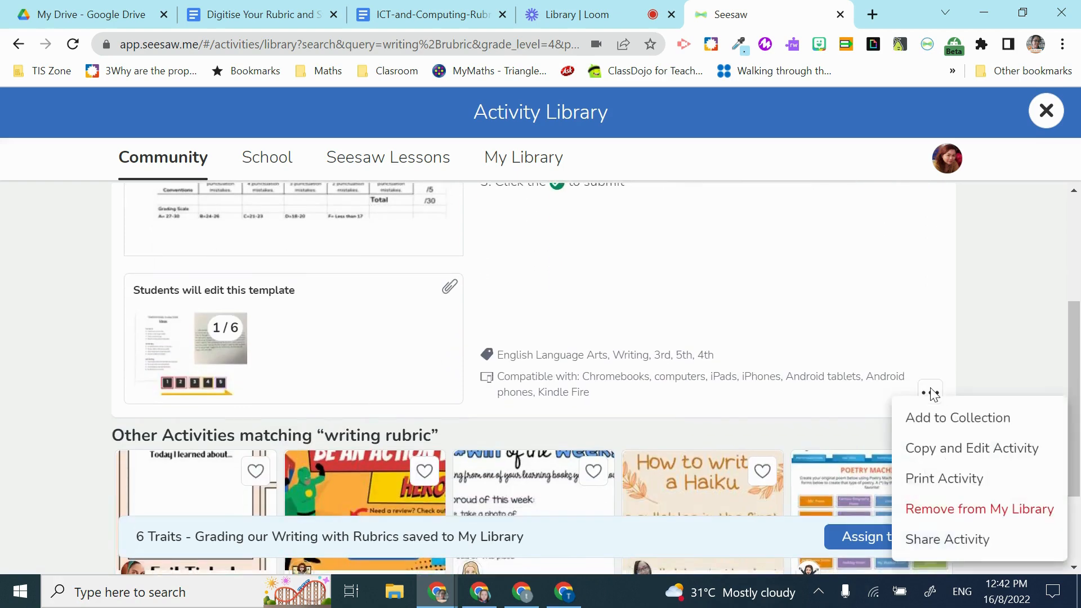
click(965, 453)
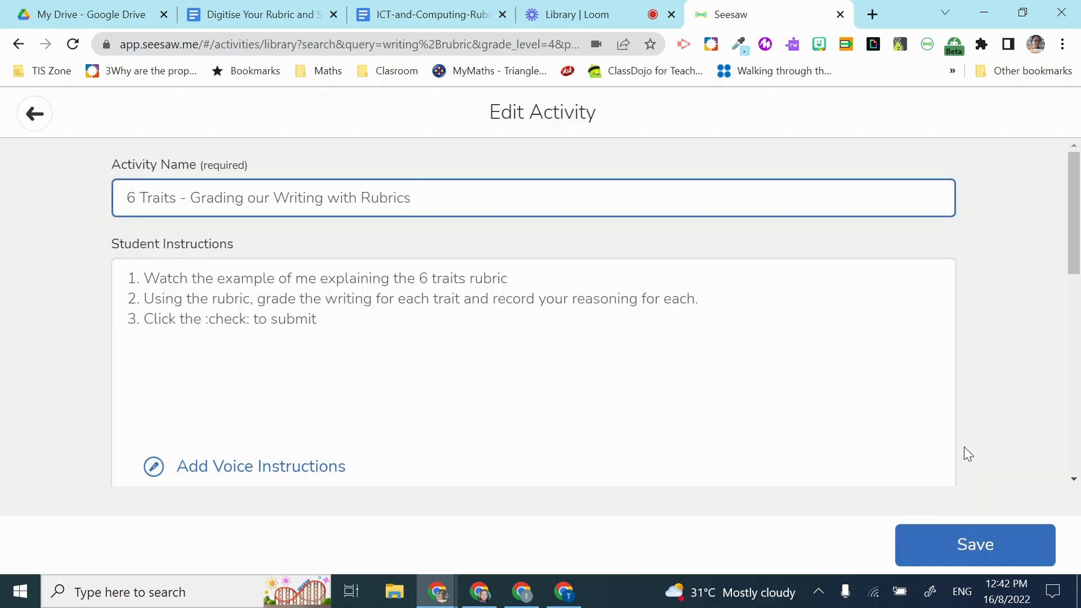
scroll(772, 340, down, 2)
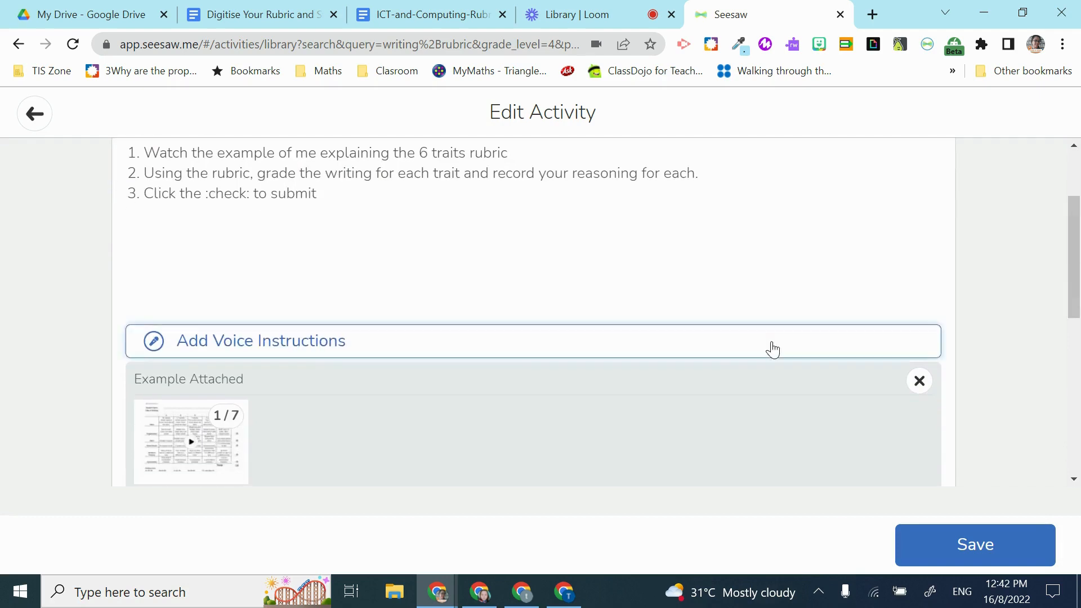
scroll(774, 349, up, 2)
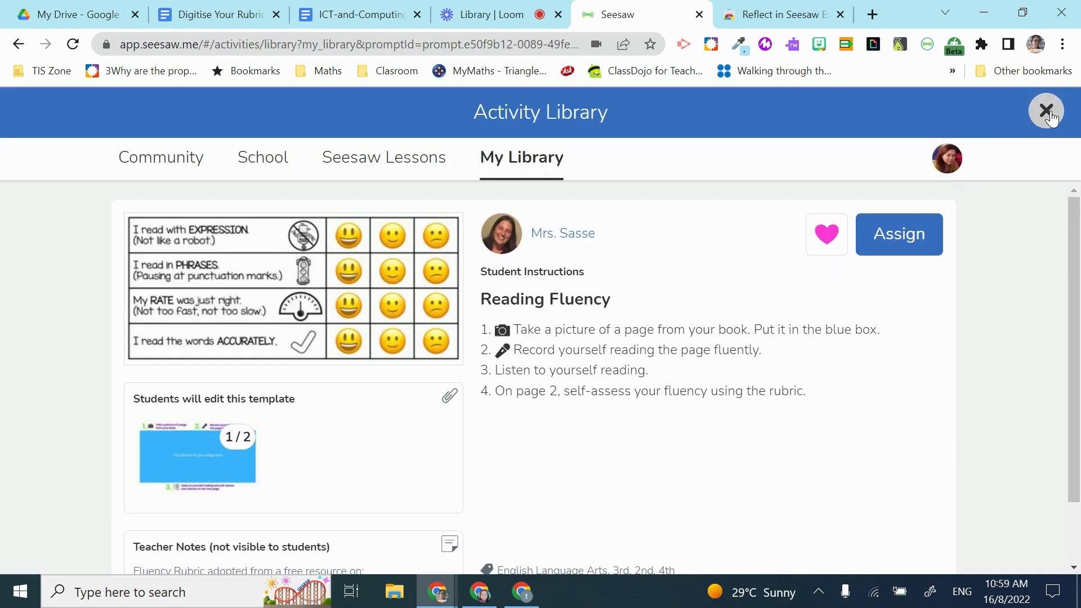
Leave the Reading Fluency activity and start creating a new activity to assign to Trial Class.
click(1046, 111)
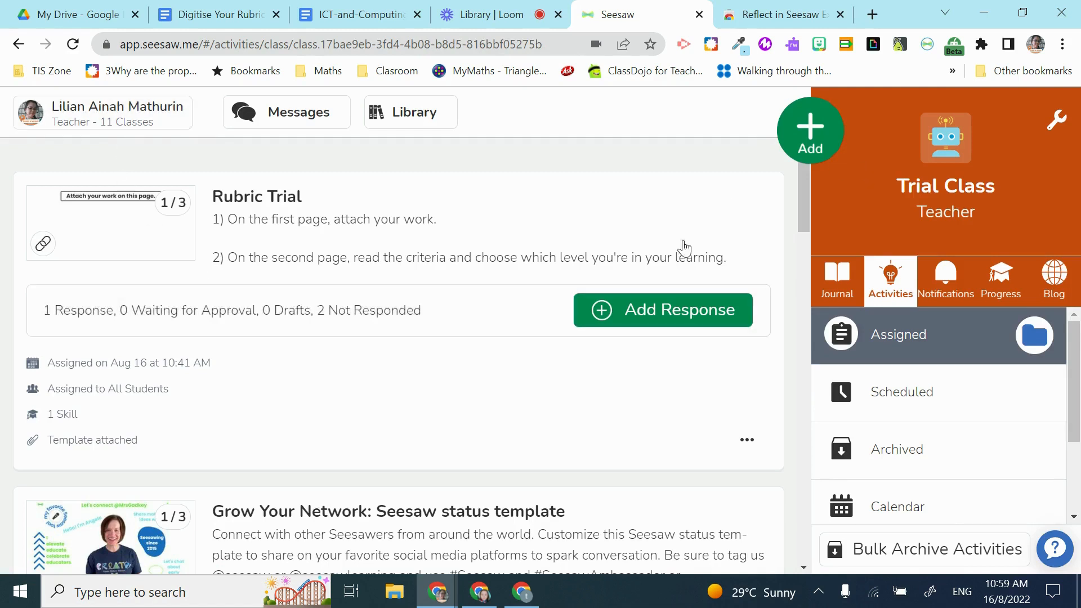
click(805, 151)
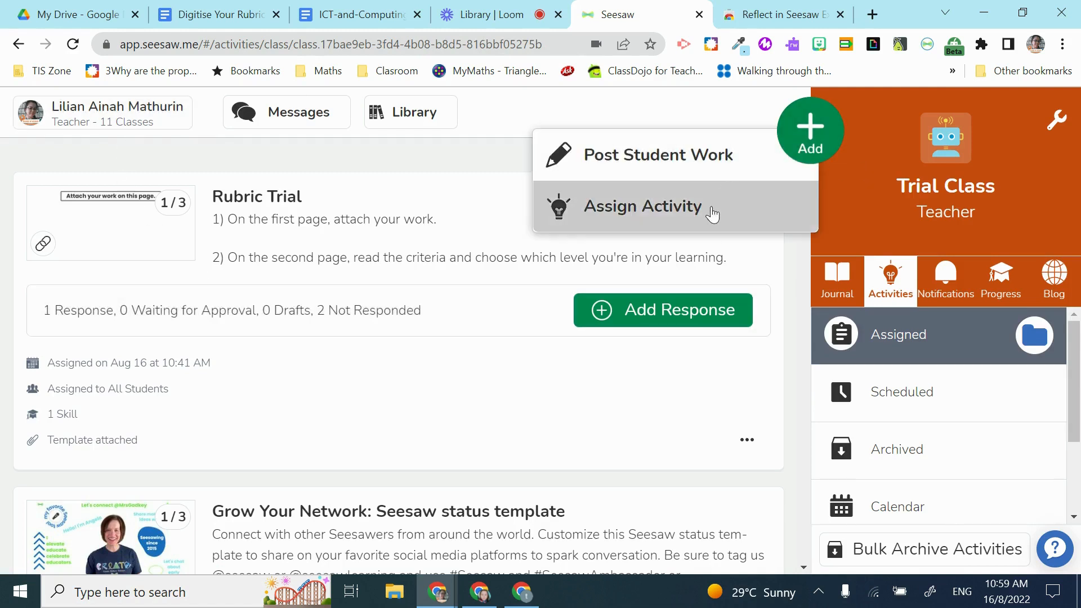
click(672, 214)
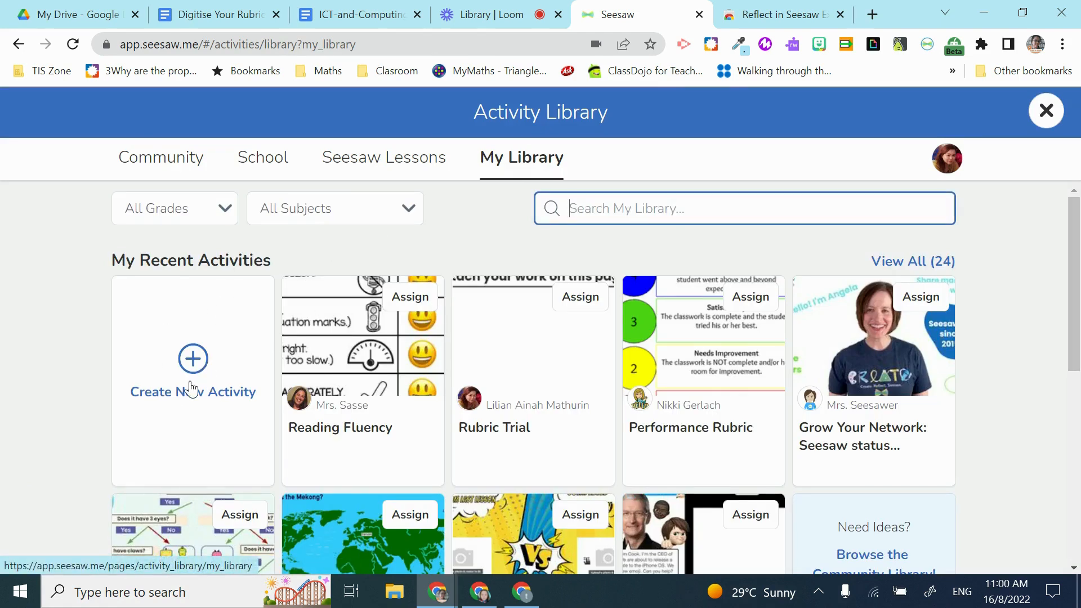
click(197, 365)
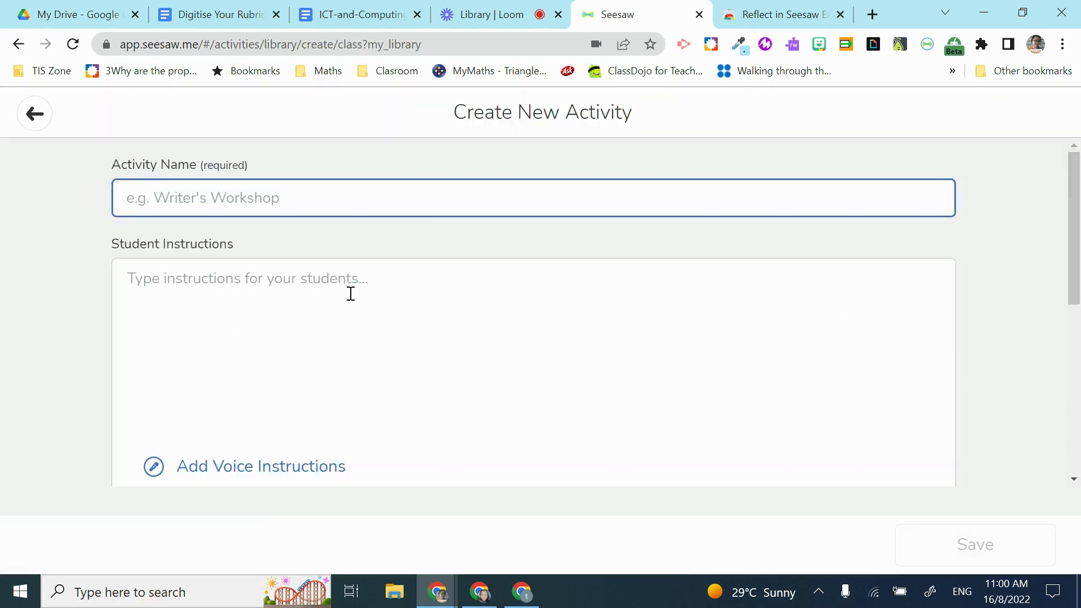
Name the new activity "Trial Rubric Assignment".
text(Tr)
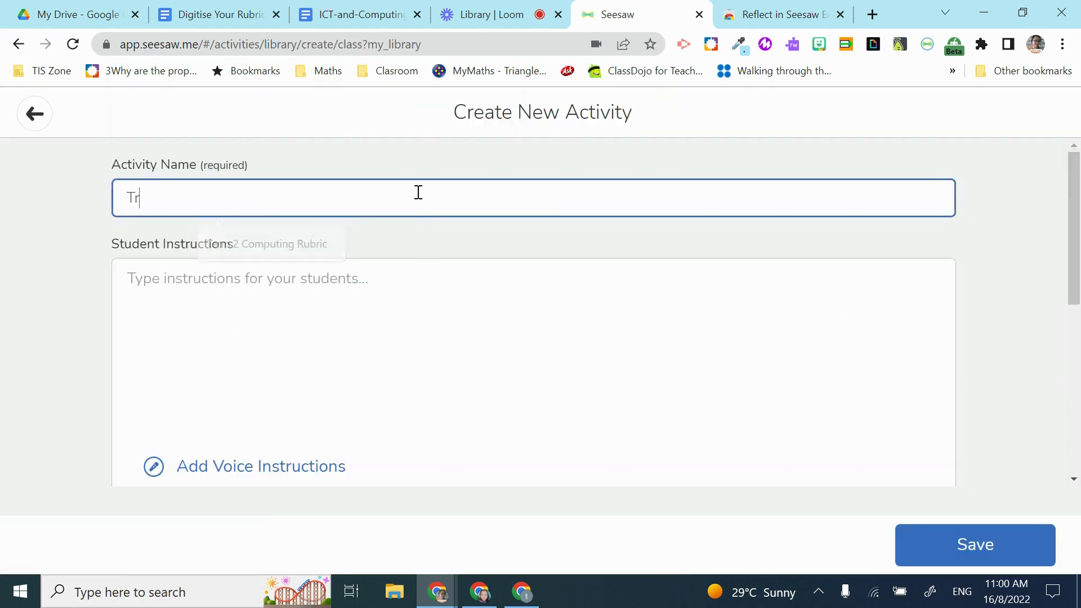
text(ial R)
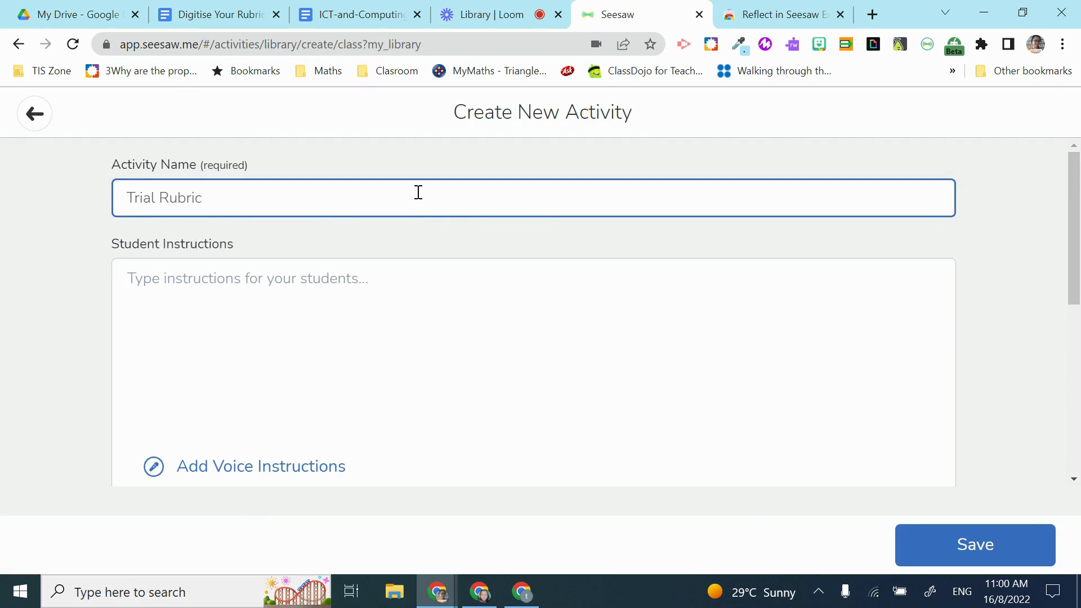
text(ubric Assignment)
Enter the student instruction "1) Attach your work (video/pictures or voice recordnig) on the first page.".
click(309, 274)
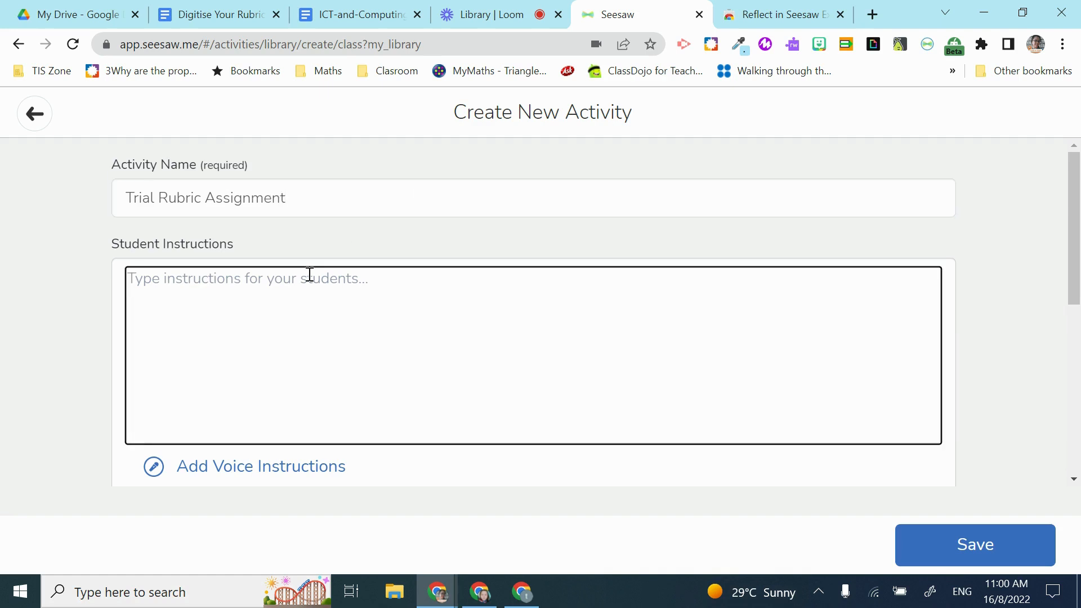
text(1)
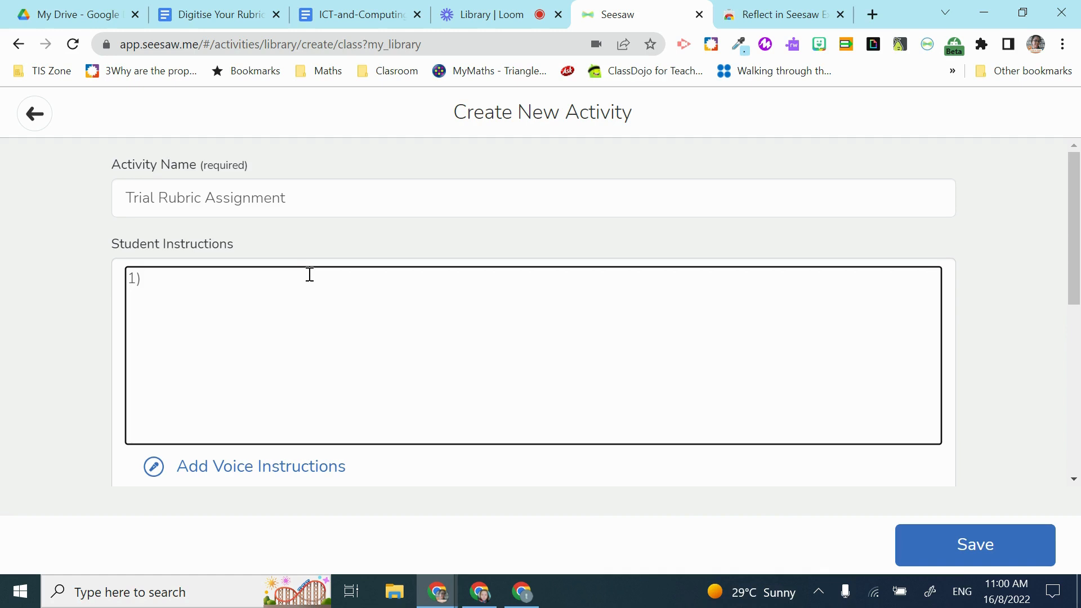
text() Attach your work )
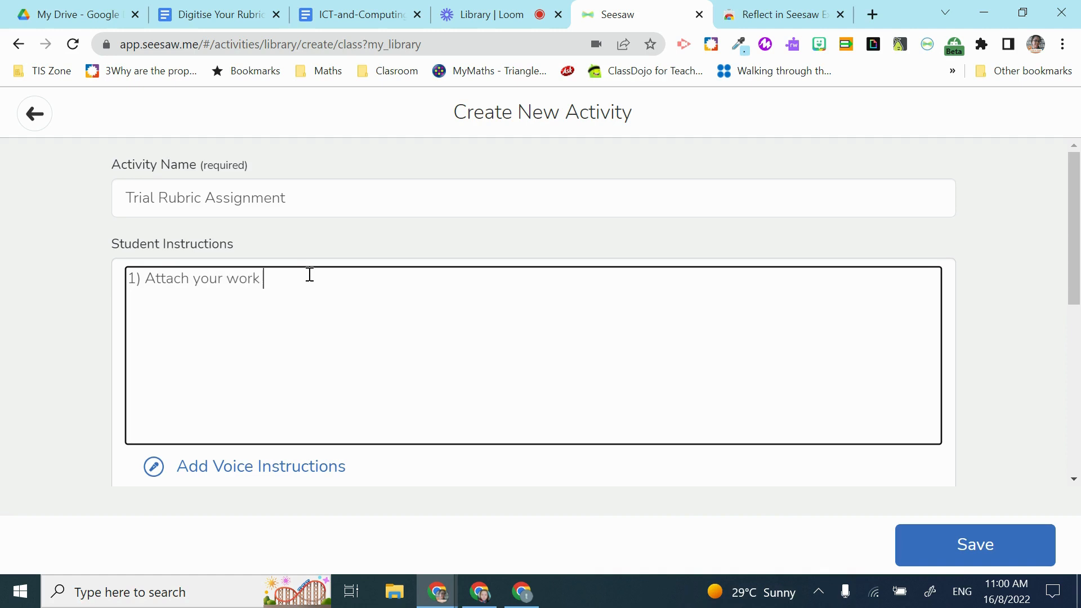
text((video/pictures or record)
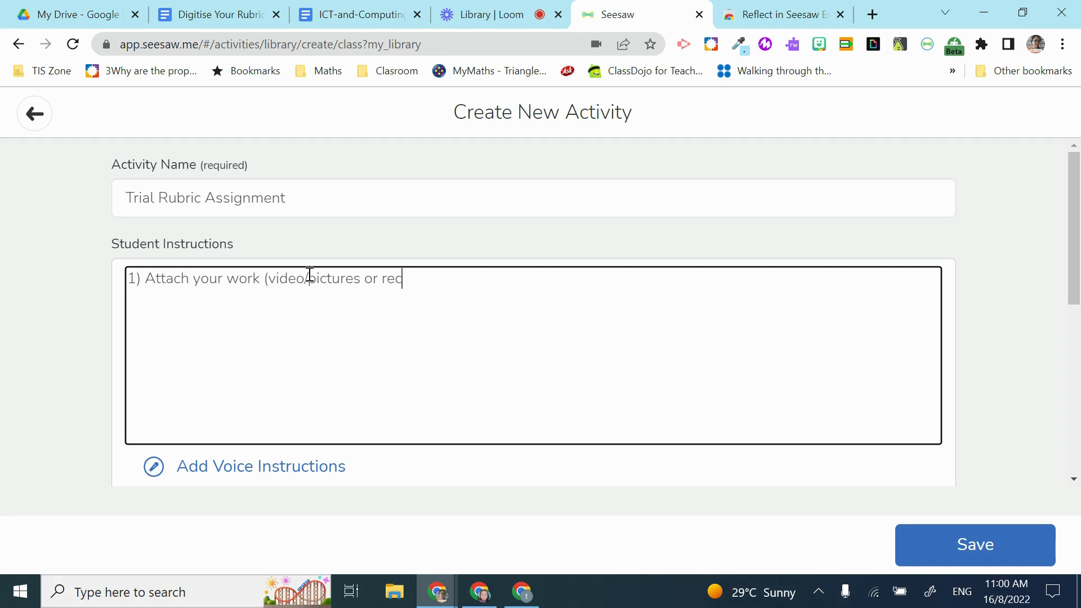
key(BackSpace)
key(BackSpace)
key(BackSpace)
text(voice recordnig)
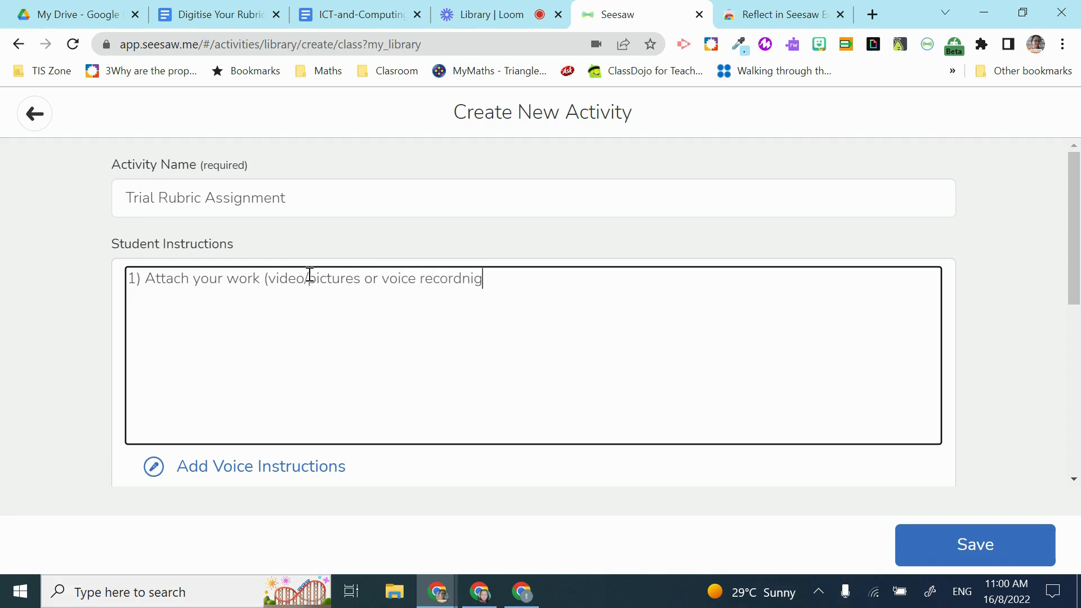
text() on the first page.  )
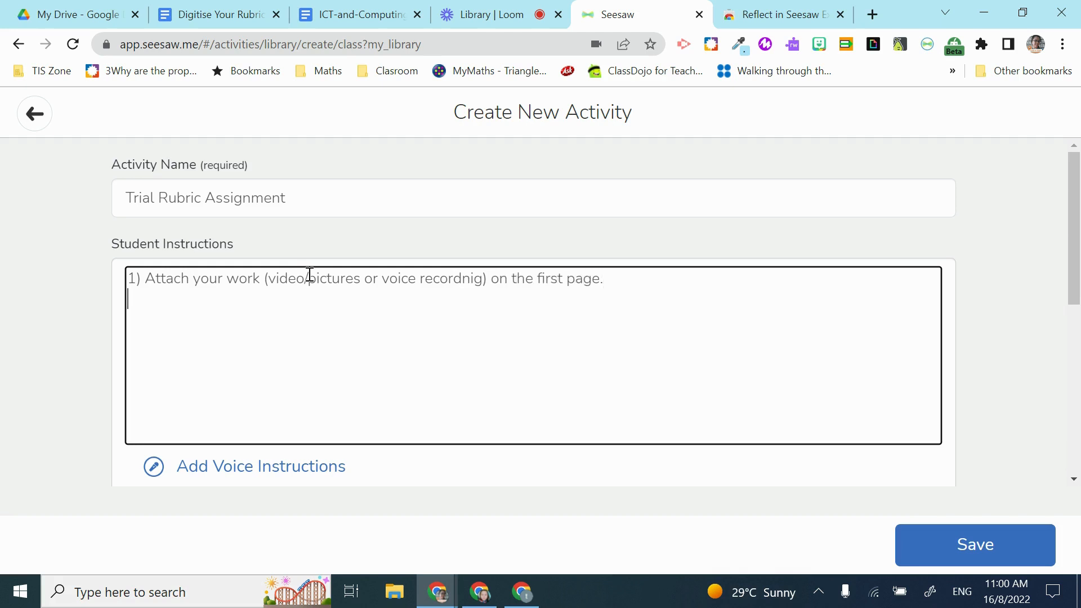
Add a separate second instruction: "2) On the second page, read and then choose the criteria that best describe your learning.".
text(2) On t)
text(he second )
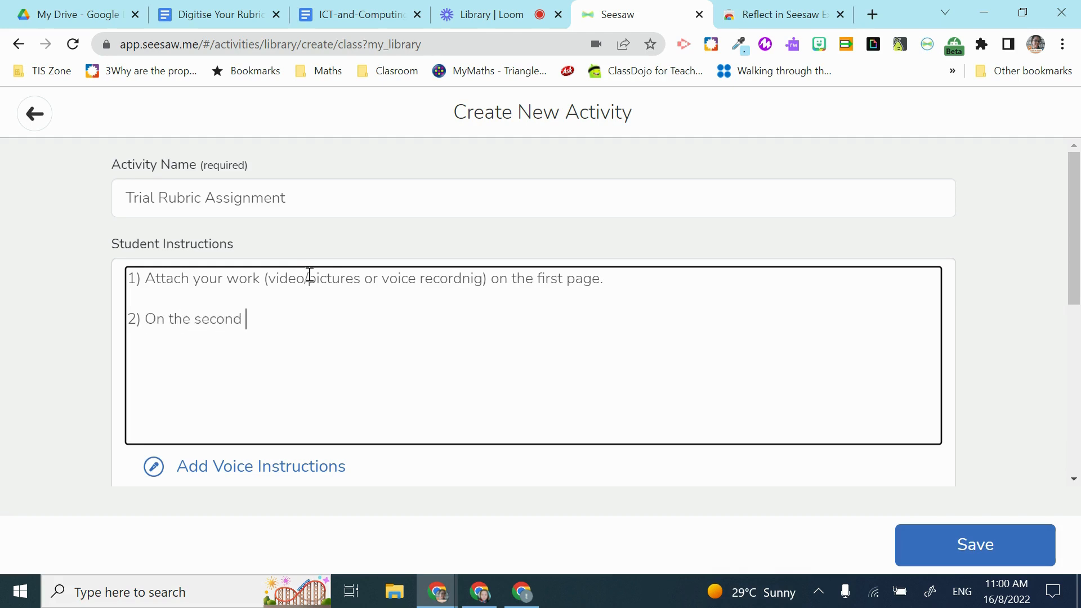
text(page, read and then c)
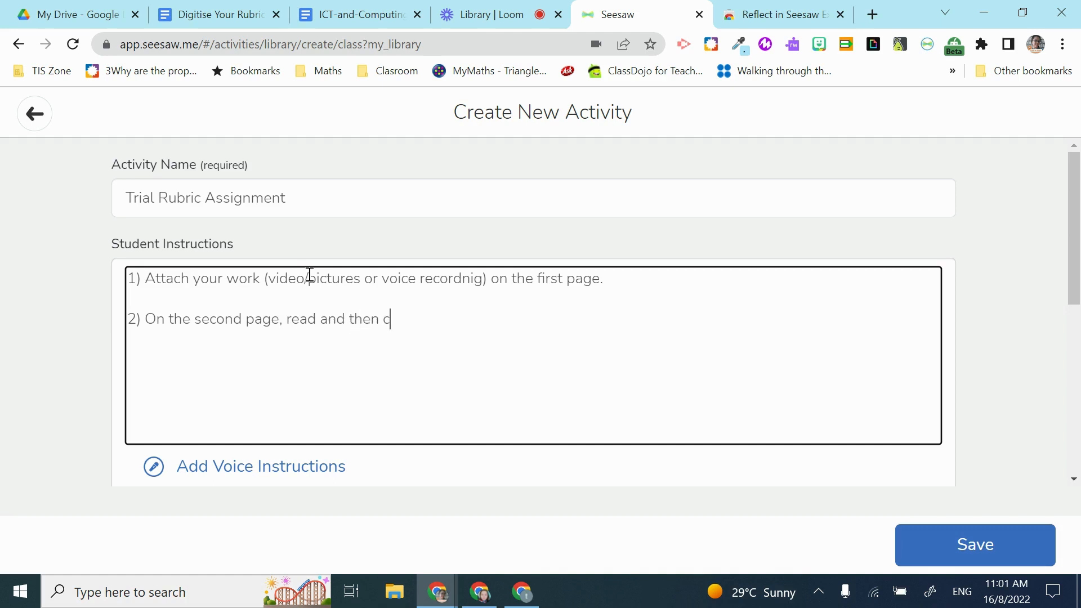
text(hoose the)
text(crite)
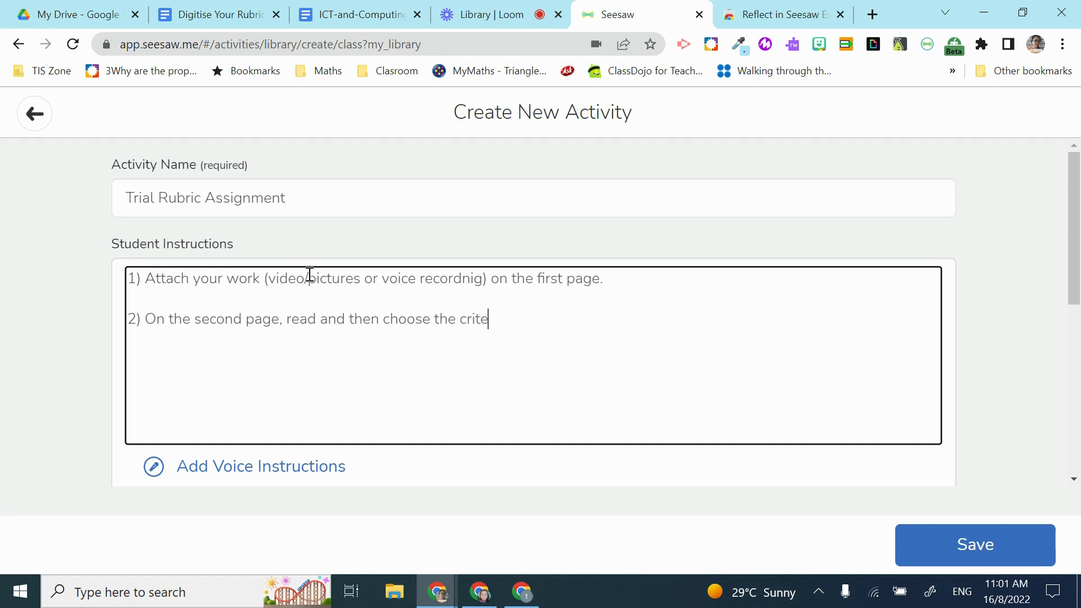
text(ria that best descri)
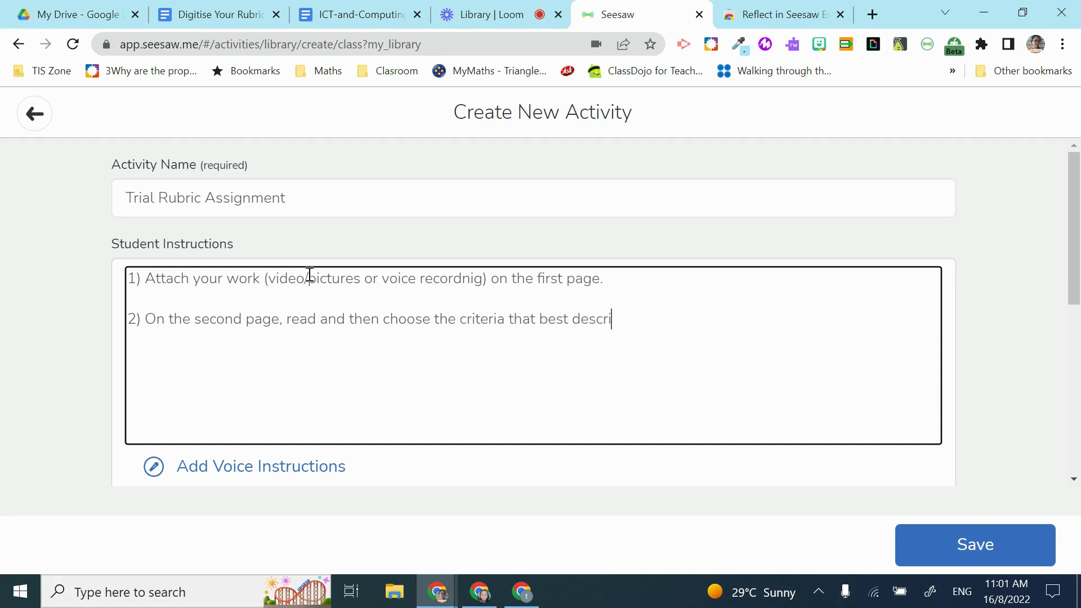
text(be your learning.)
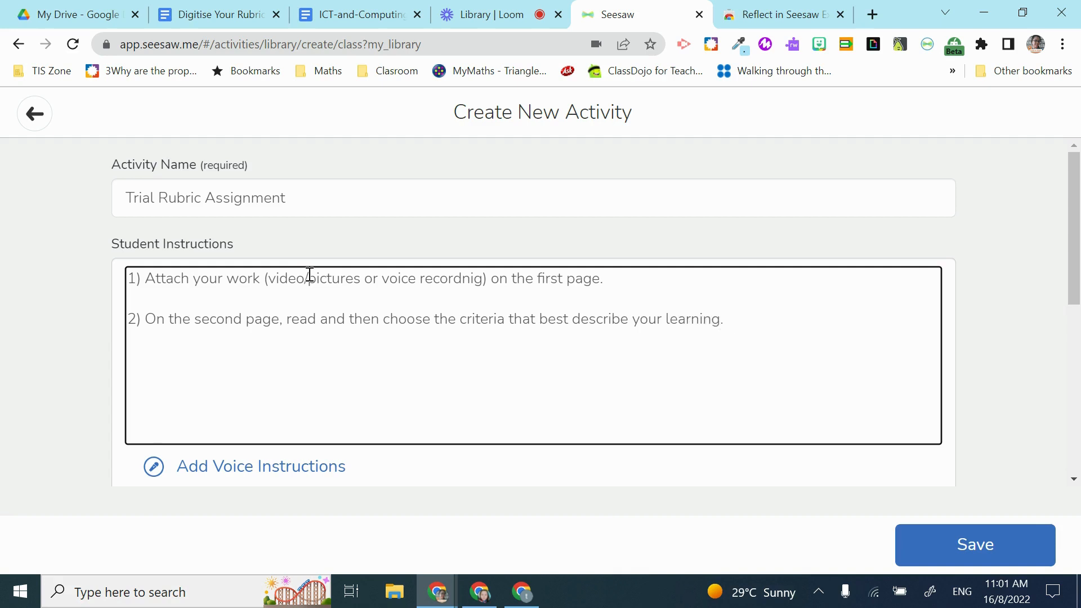
Start a template for student responses using a blank drawing canvas.
scroll(309, 274, down, 1)
scroll(390, 374, down, 1)
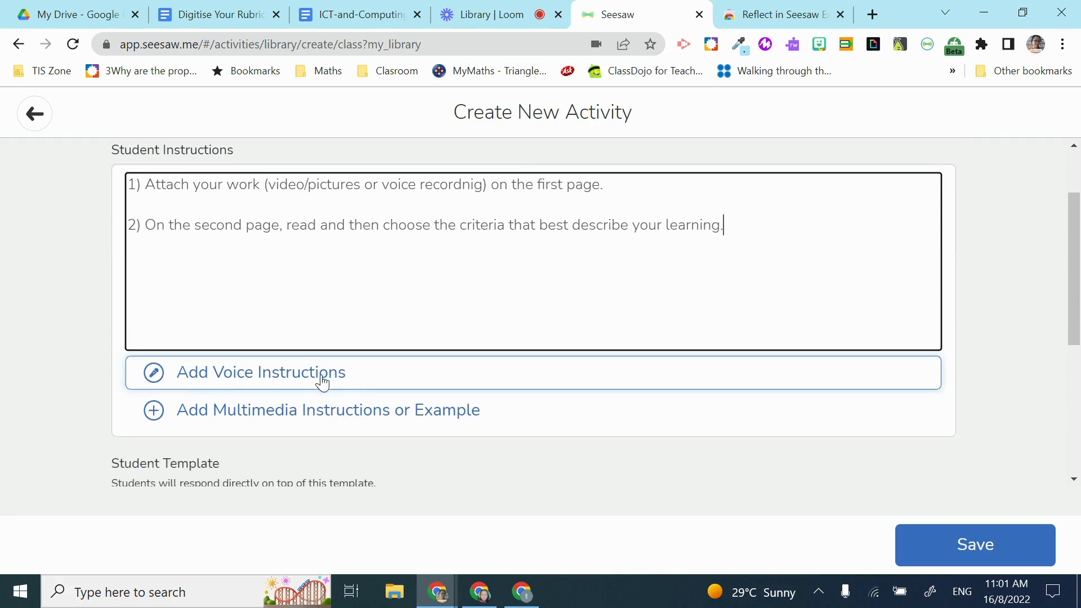
scroll(321, 381, down, 2)
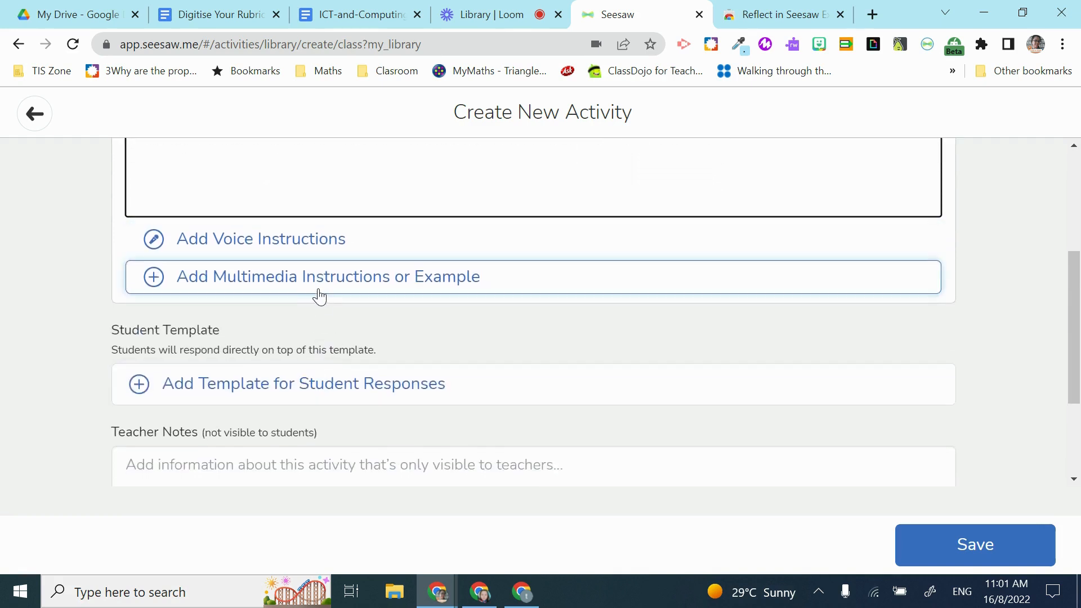
scroll(391, 338, down, 2)
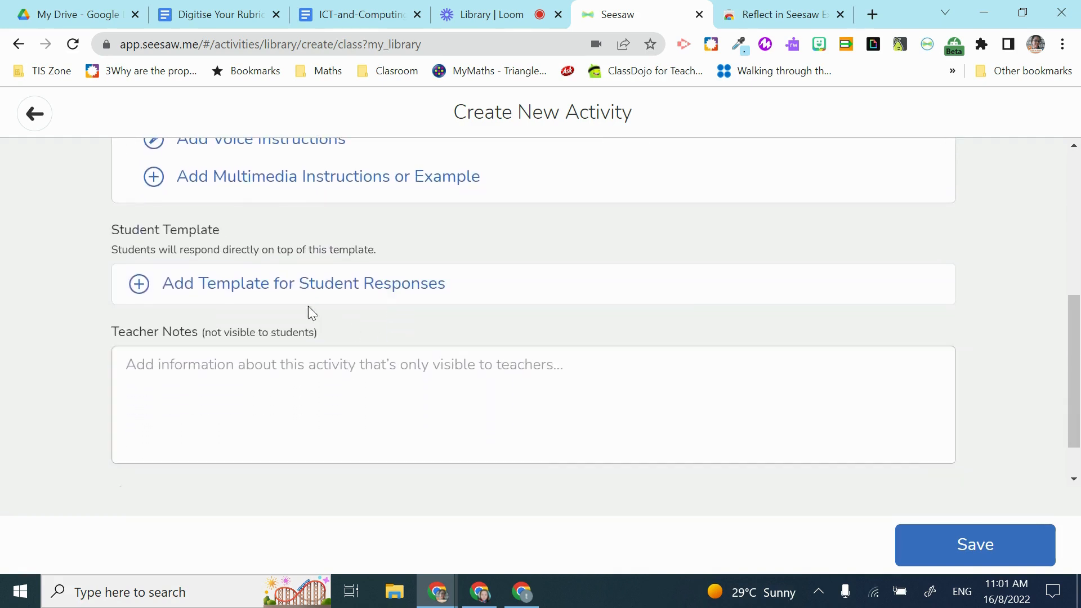
scroll(306, 299, down, 1)
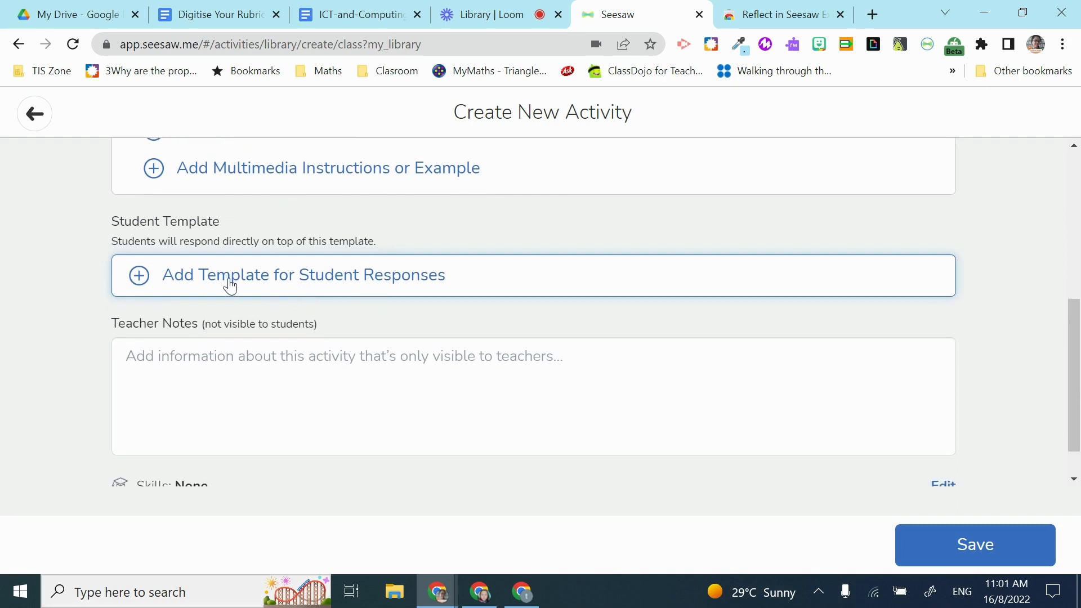
click(313, 282)
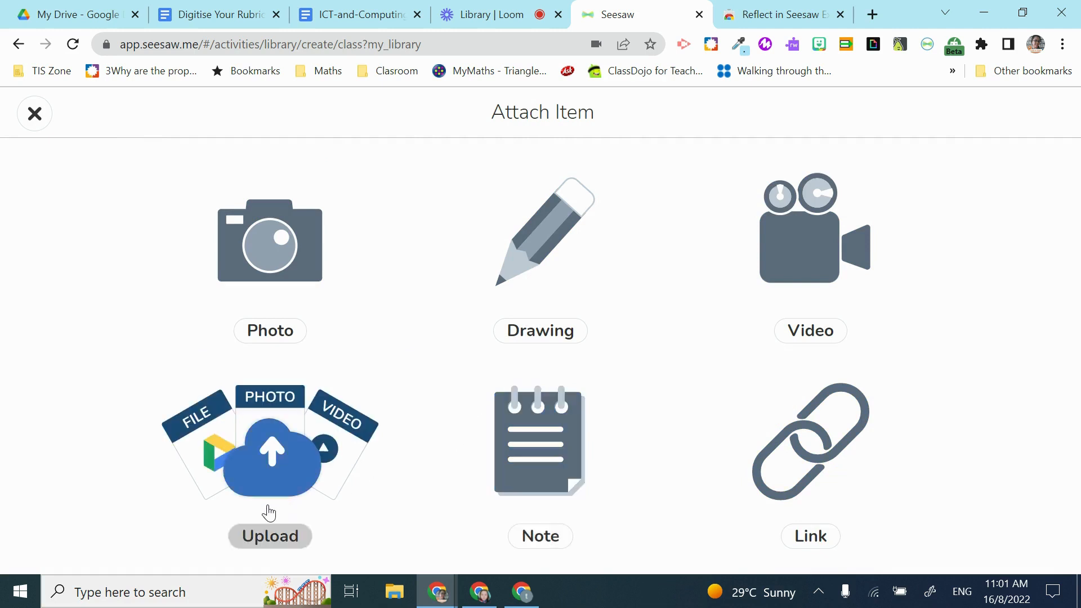
click(261, 536)
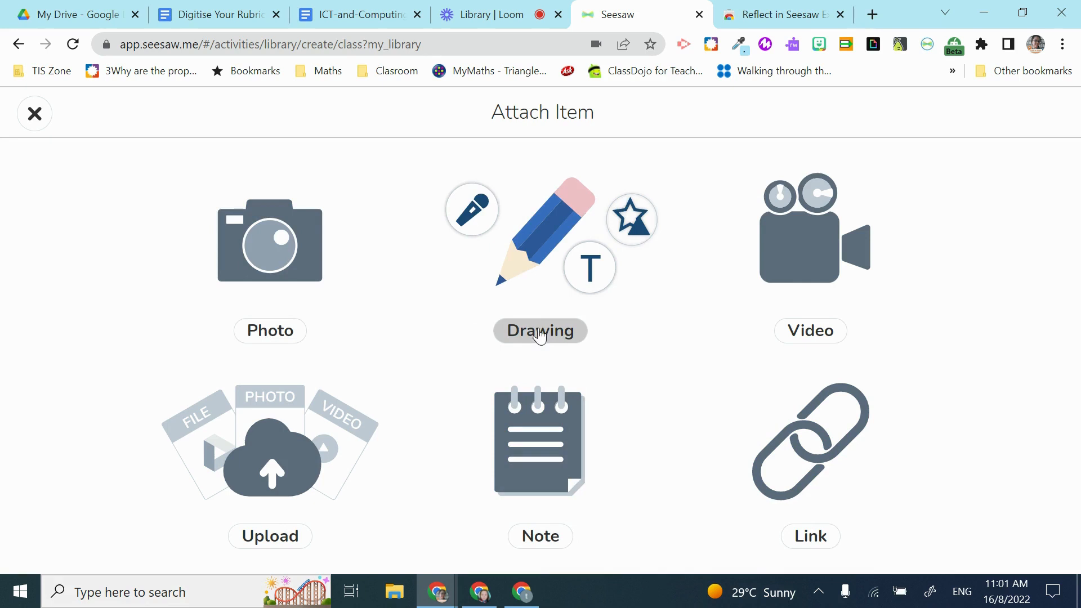
click(540, 280)
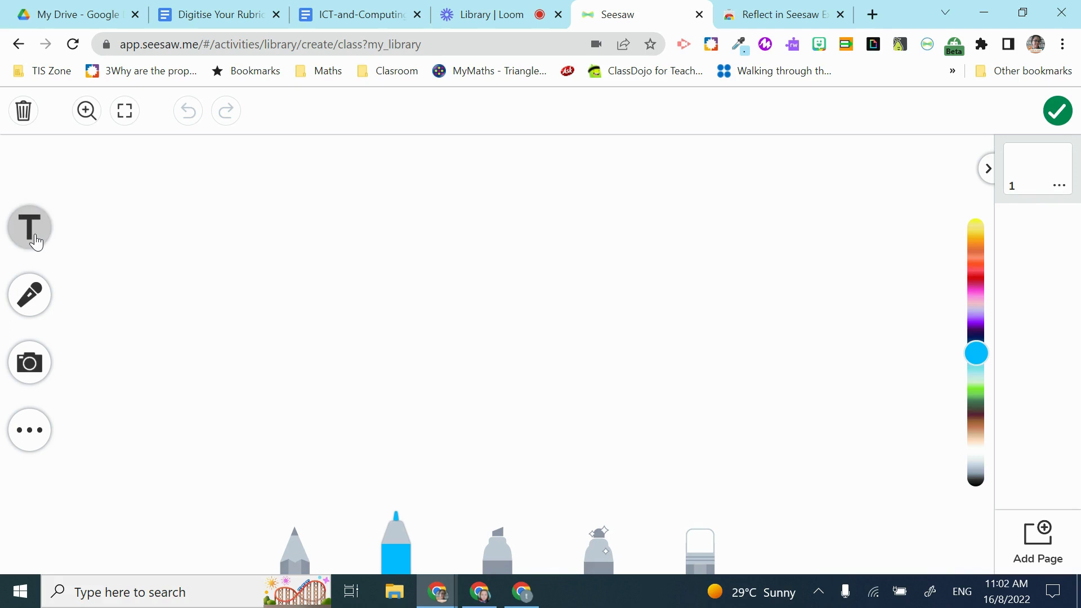
Add a text label reading "Attach your work" to the first template page.
click(32, 237)
text(Atta)
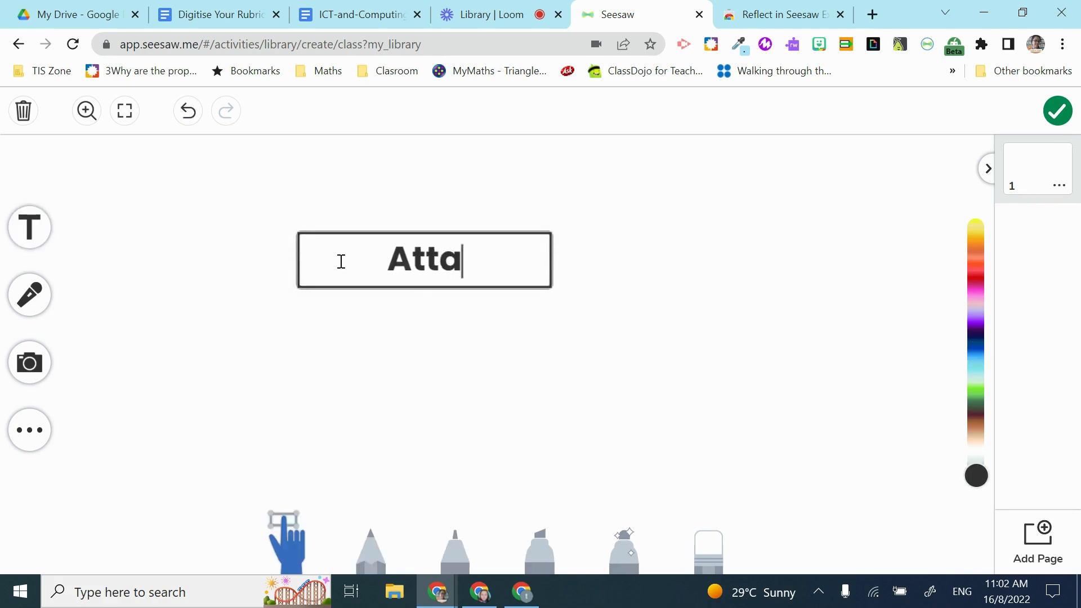
text(ch your )
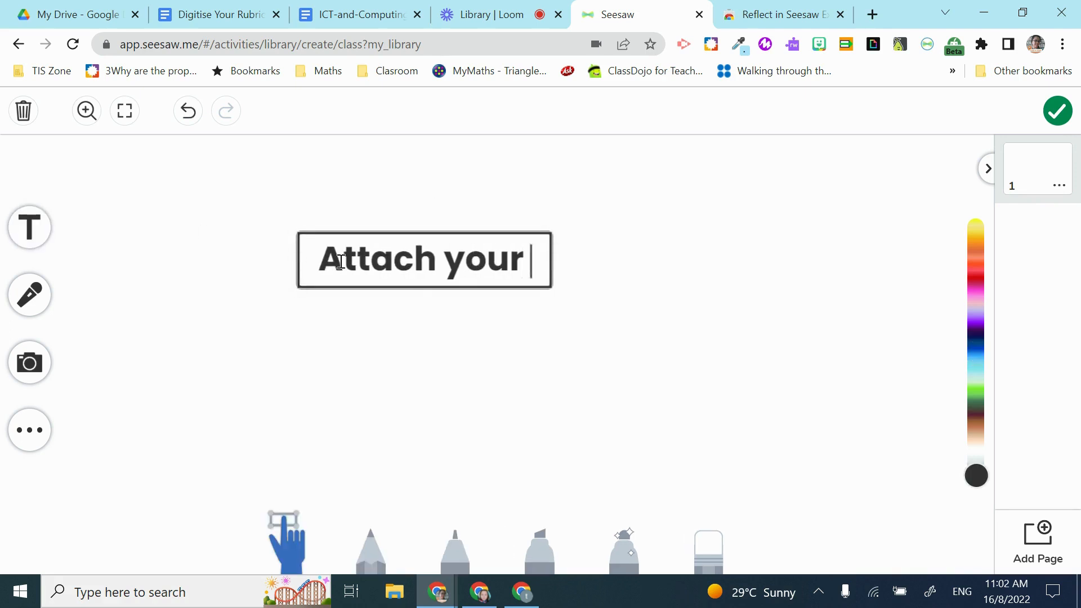
text(work)
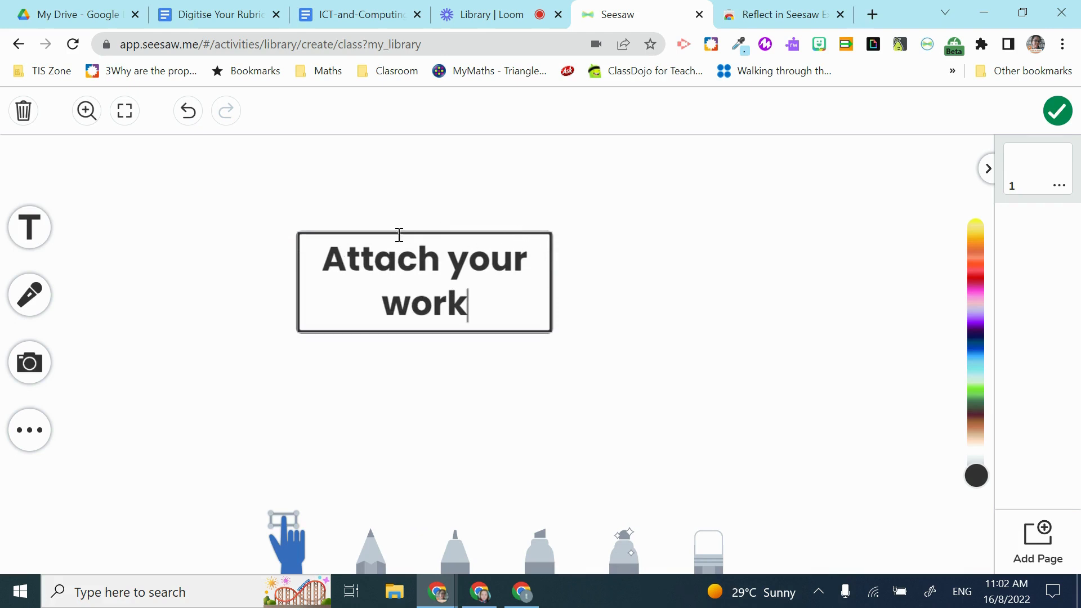
Move the "Attach your work" label to the top of the page and widen it to fit on one line.
click(591, 316)
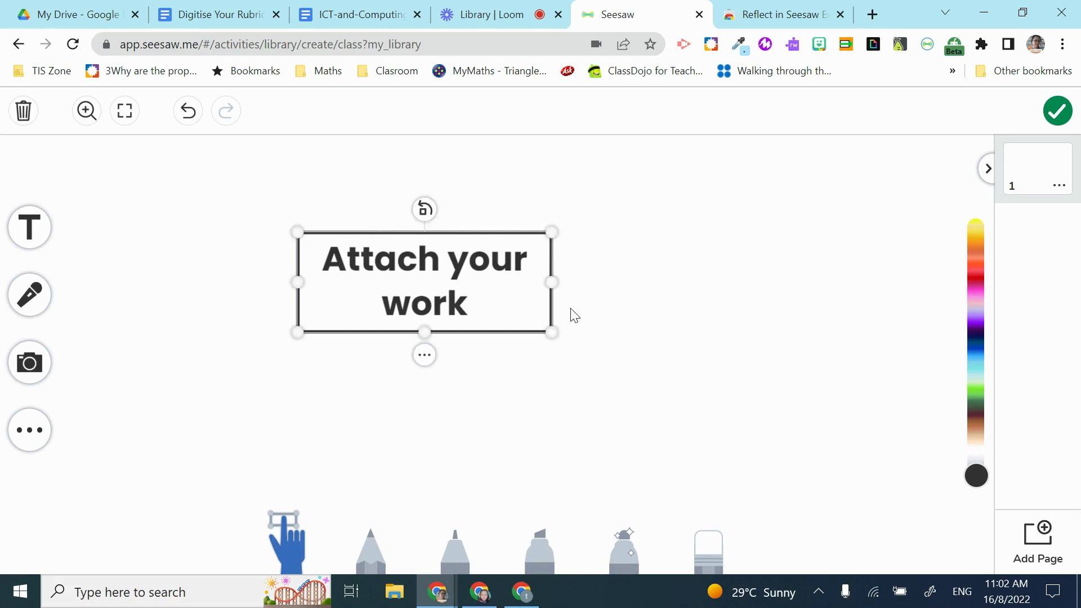
drag(444, 232, 529, 152)
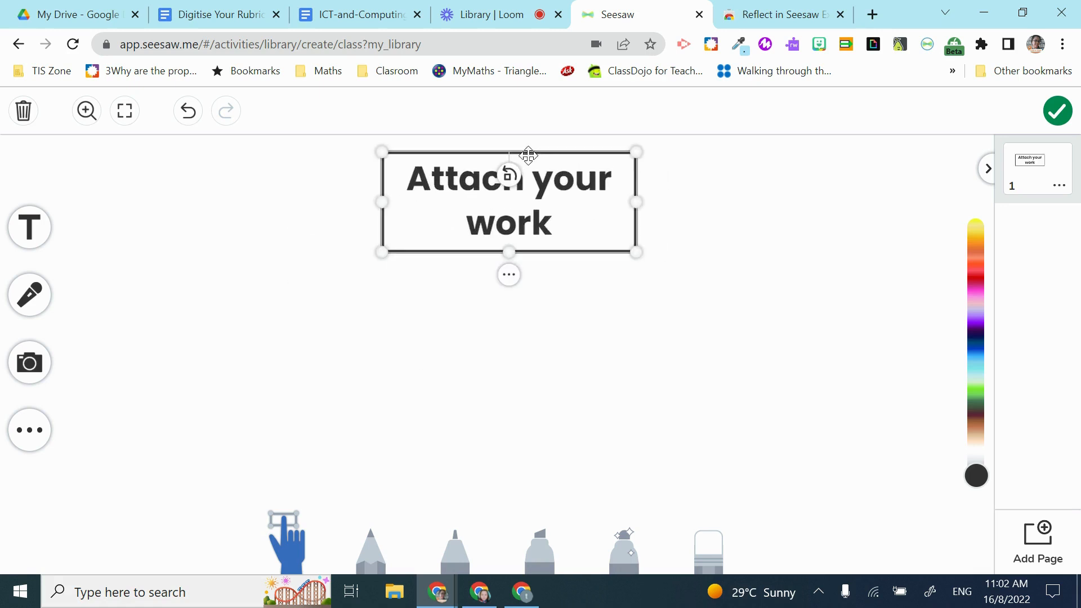
drag(637, 203, 726, 200)
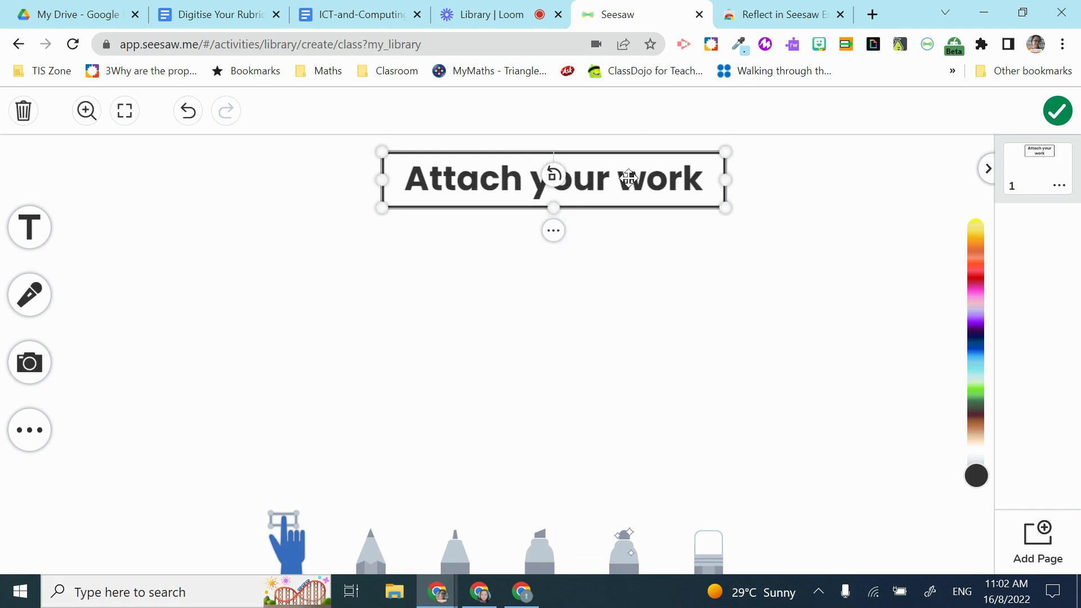
Apply Lock All to the "Attach your work" label.
click(554, 231)
mouse_move(558, 242)
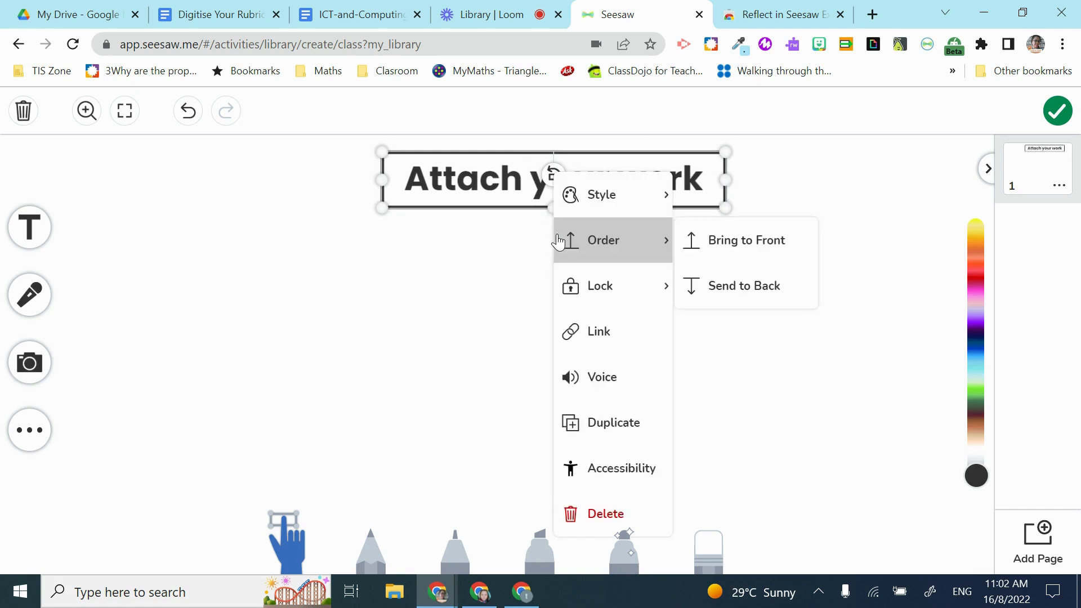
mouse_move(616, 303)
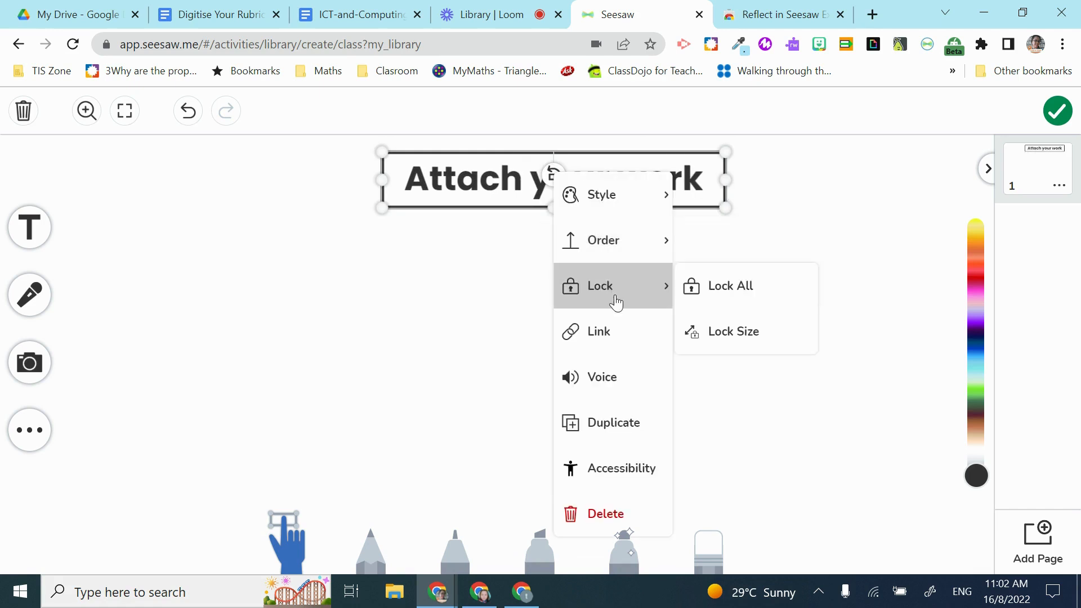
click(719, 292)
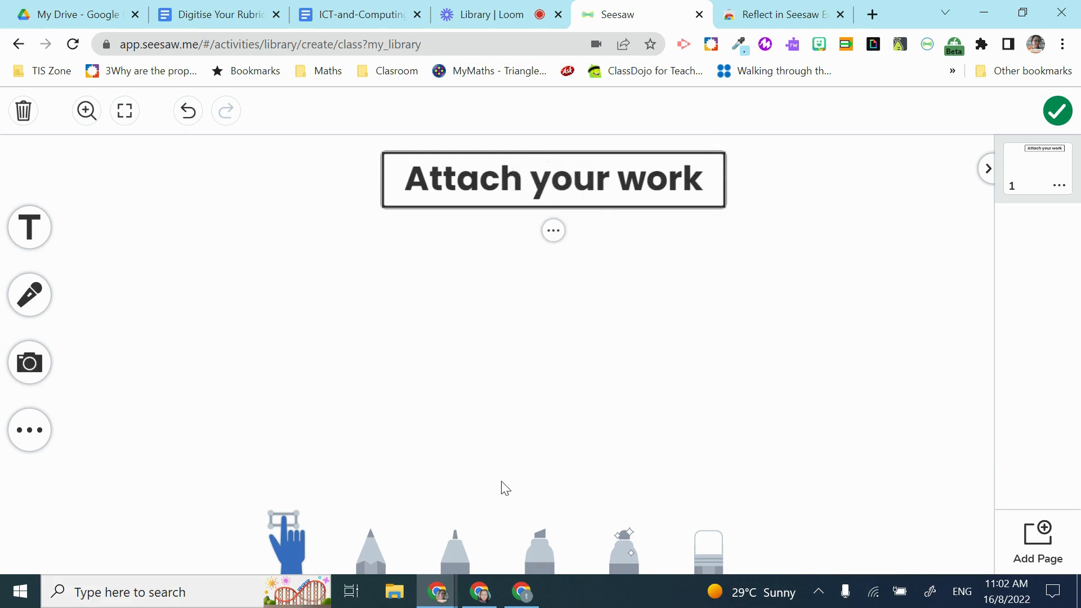
Add a second page to the template with a text label reading "Student's Rubric.".
click(1035, 541)
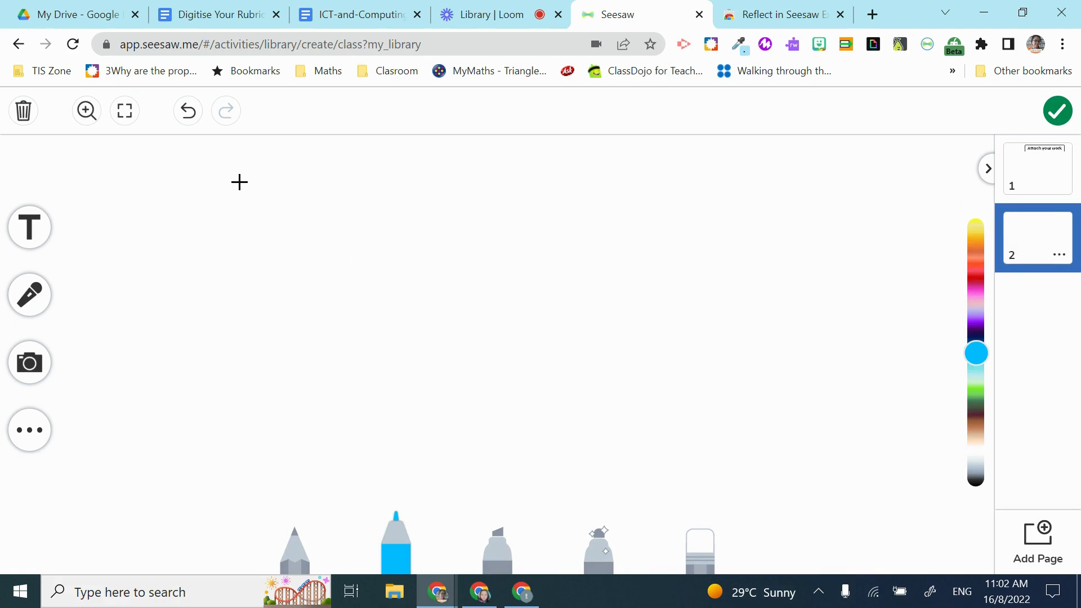
click(31, 228)
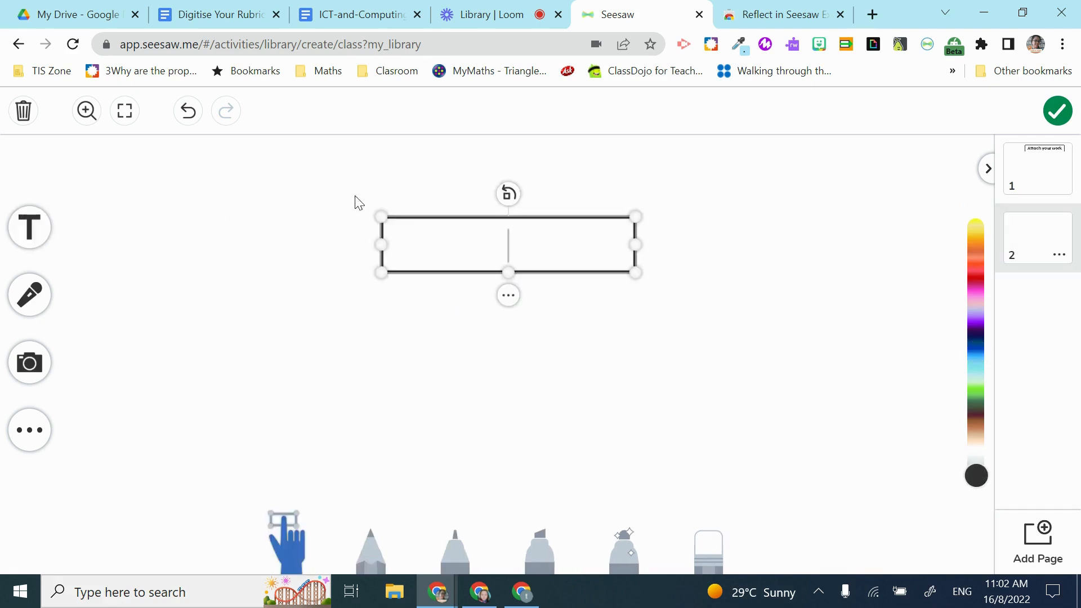
text(Students)
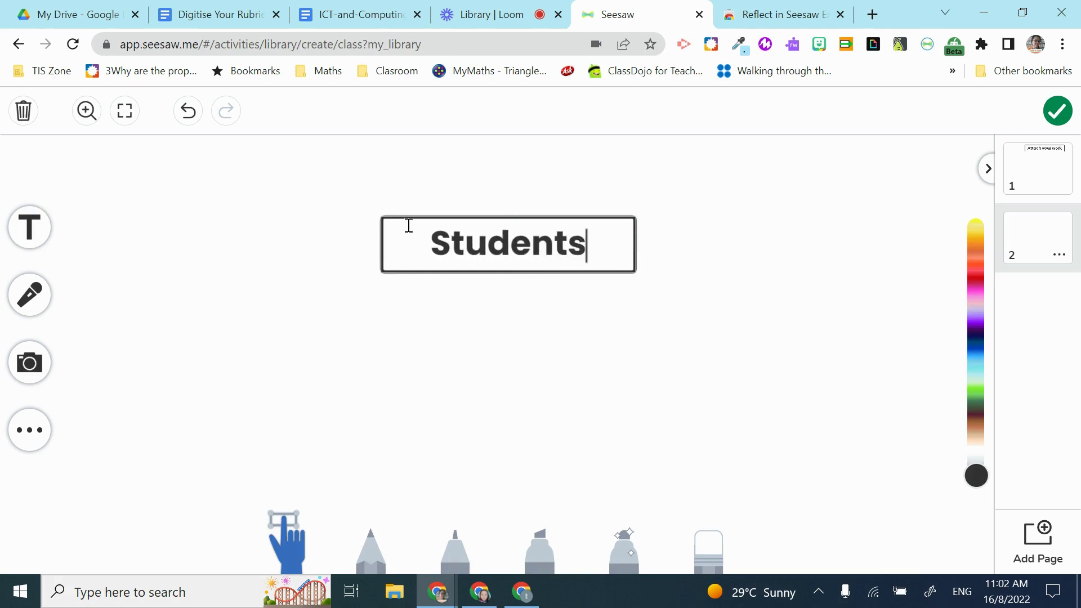
key(BackSpace)
text('s R)
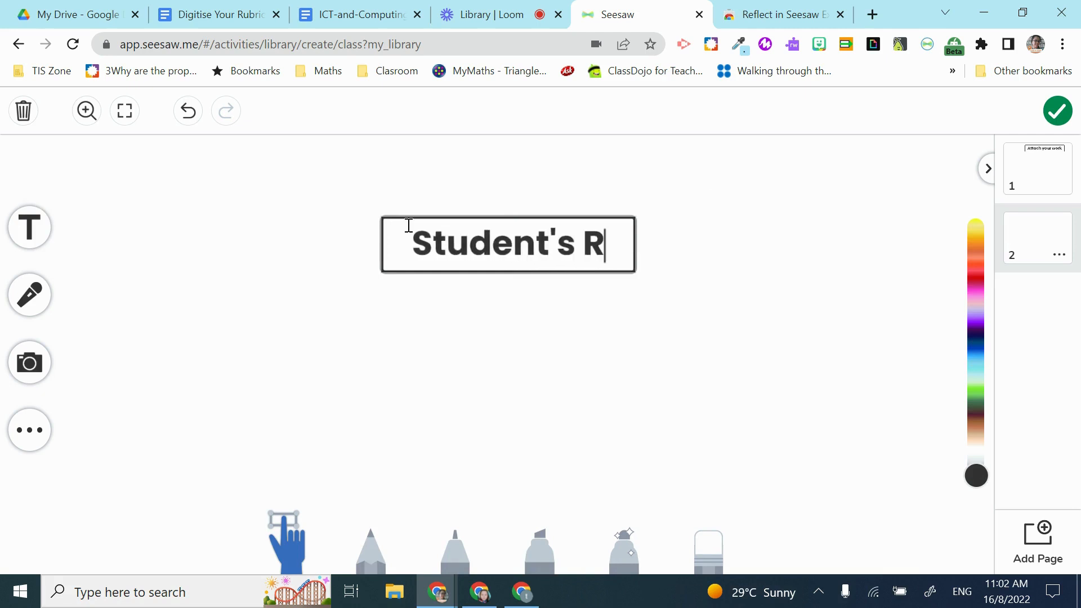
text(ubric.)
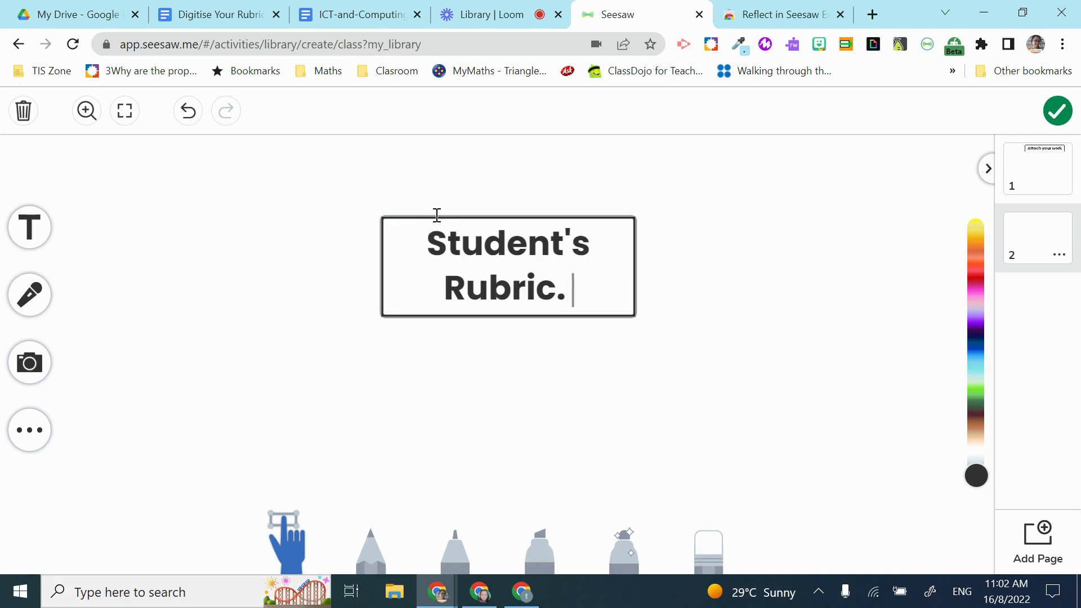
Move the "Student's Rubric." label to the top of the second page and widen it to fit on one line.
click(777, 272)
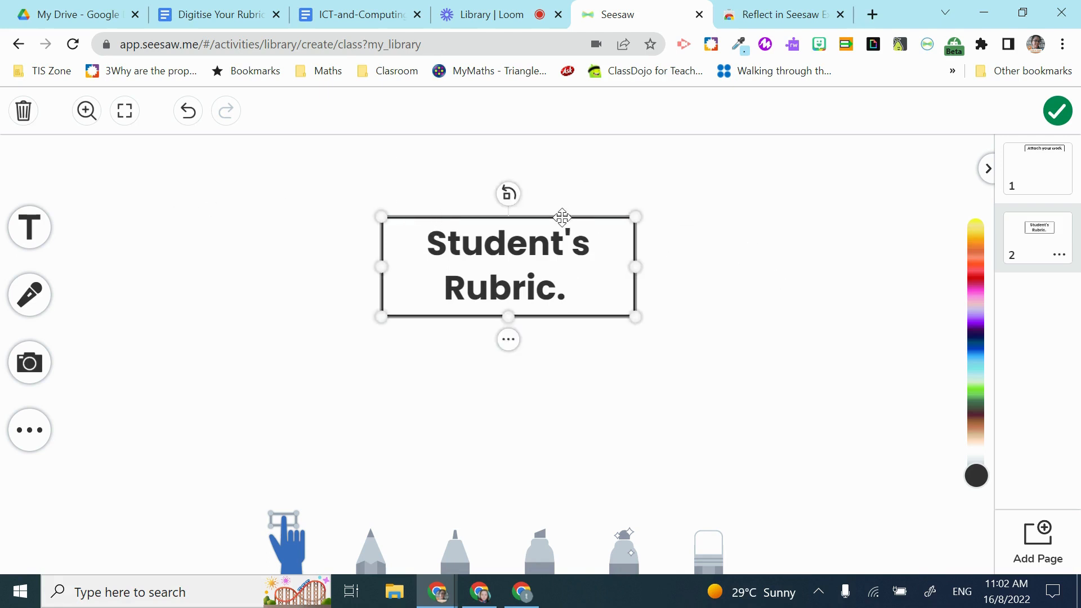
drag(560, 217, 531, 158)
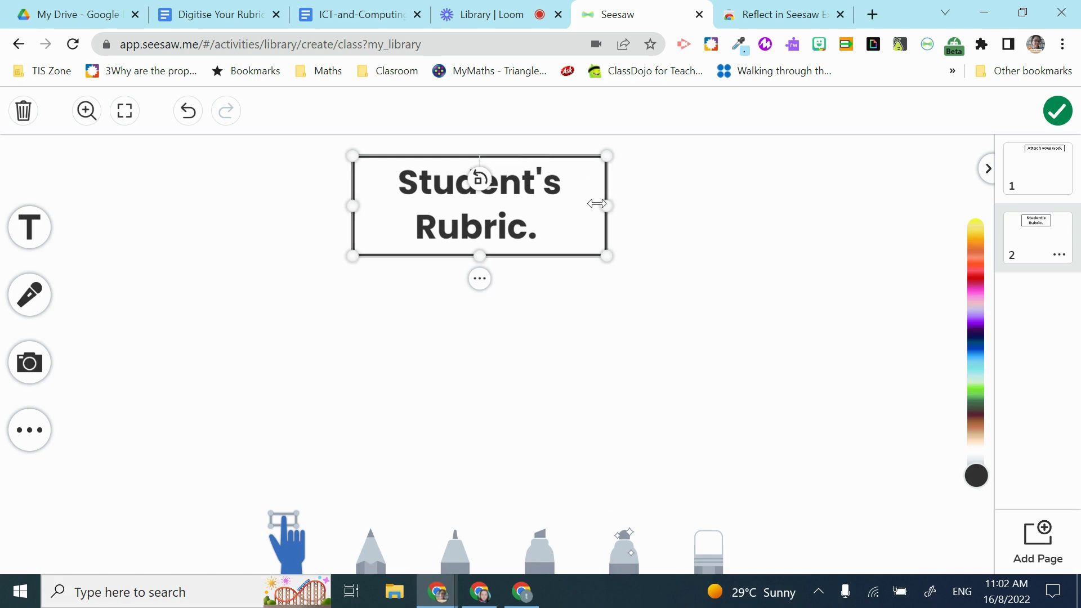
drag(603, 204, 751, 200)
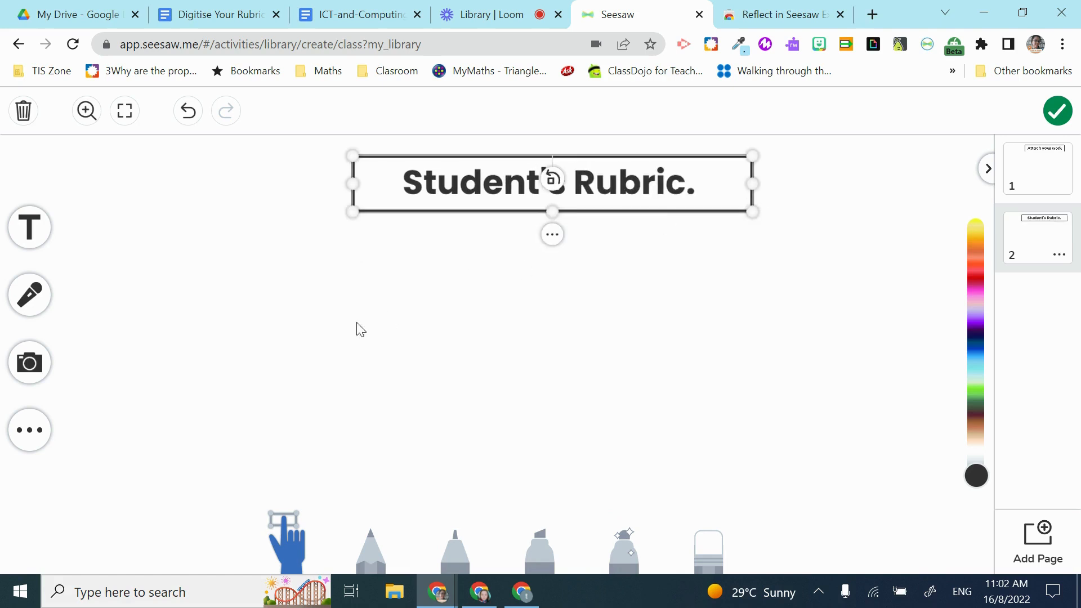
Add a text label reading "Instructions: Please use the green highlighter" to the second page, with a line break after "Instructions:".
click(342, 252)
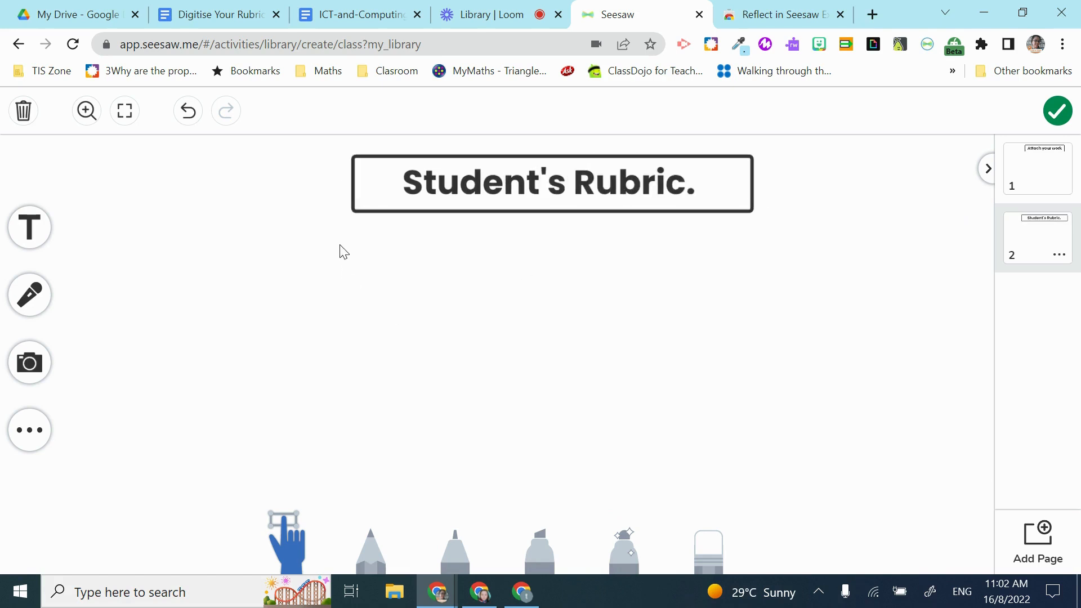
click(49, 234)
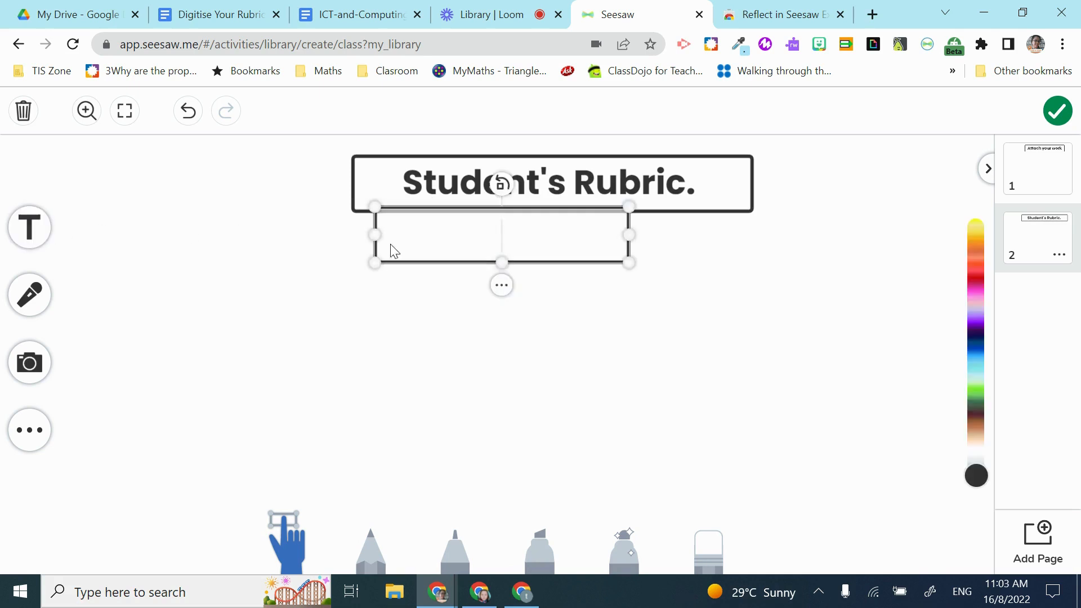
text(Instr)
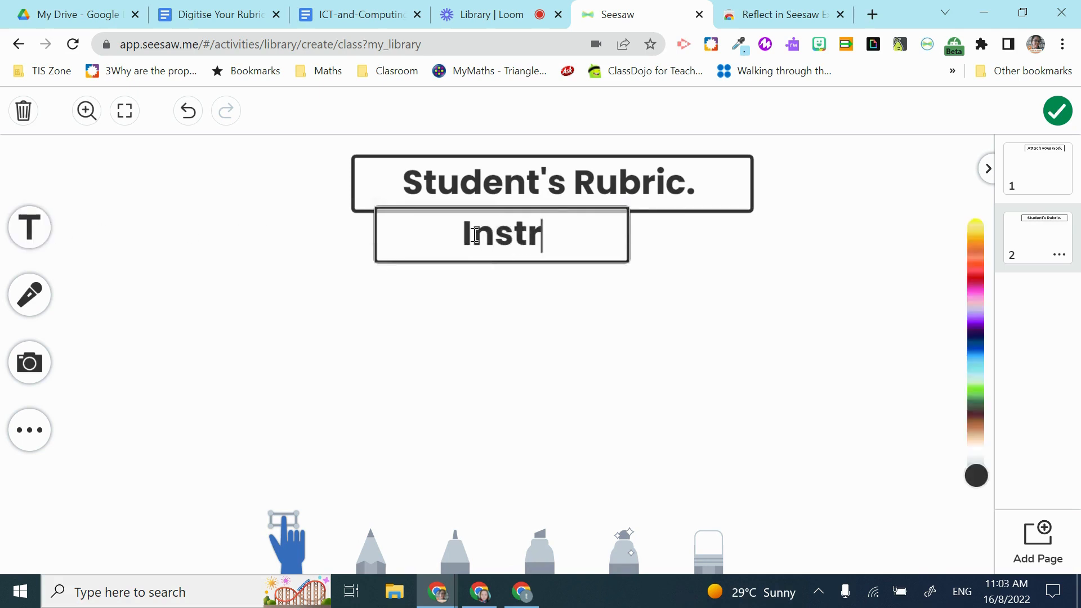
text(uctions:)
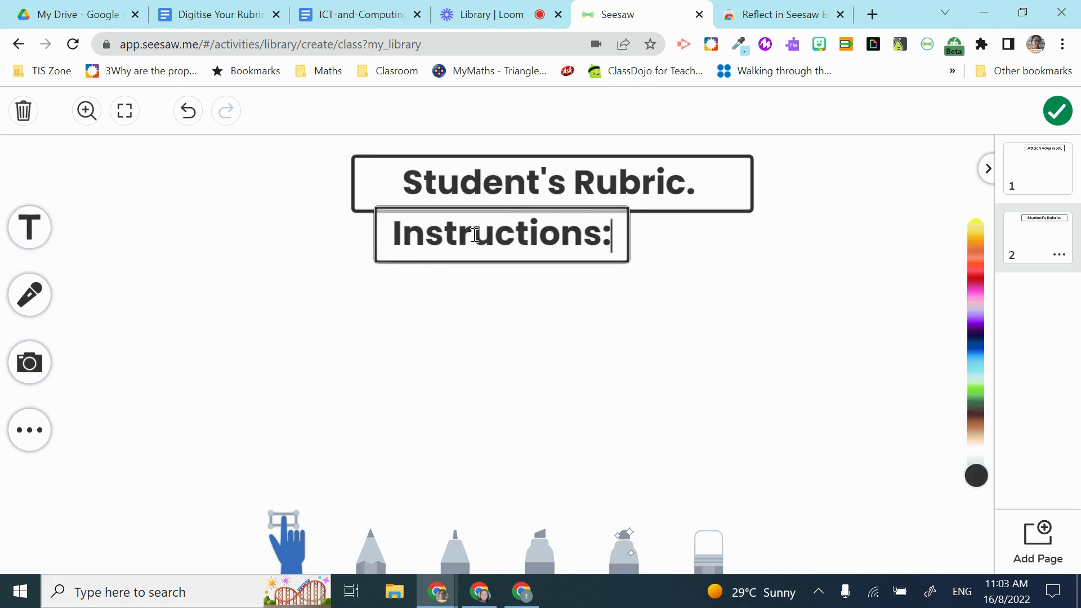
key(Return)
text(P)
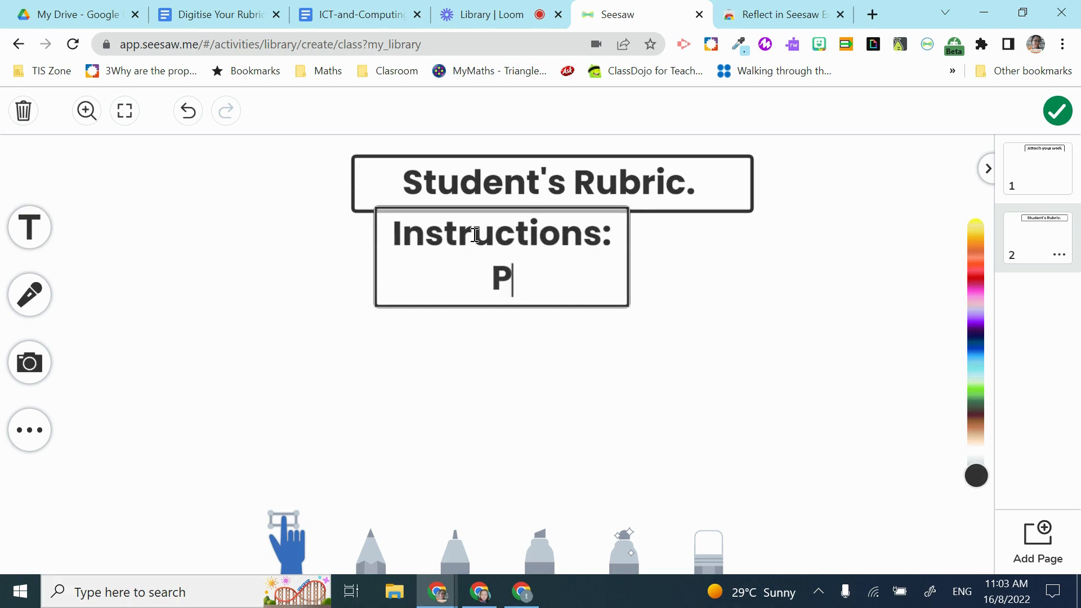
text(leas)
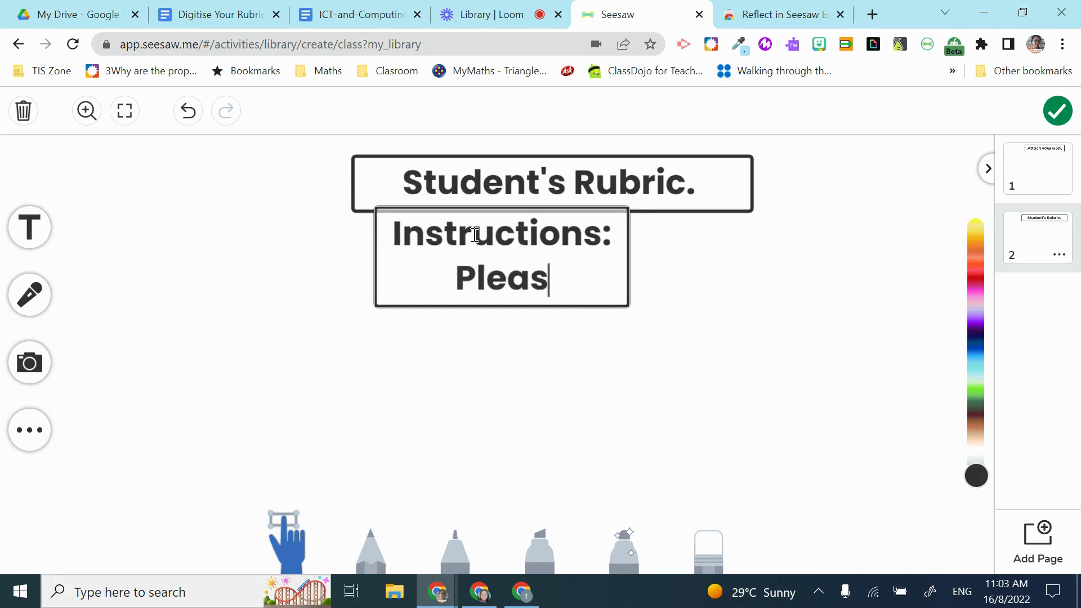
text(e use the )
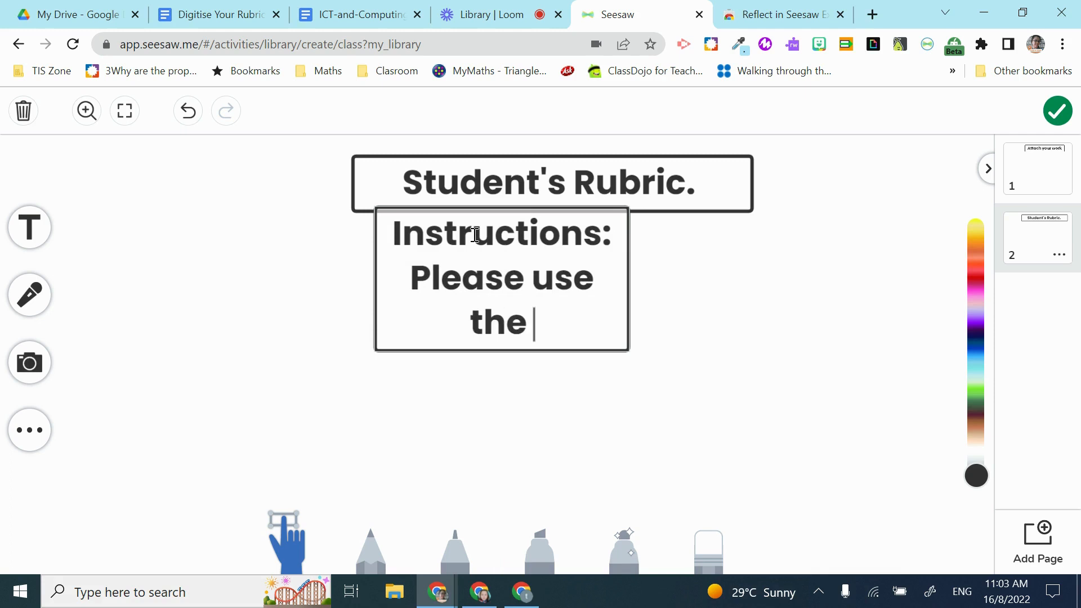
text(gre)
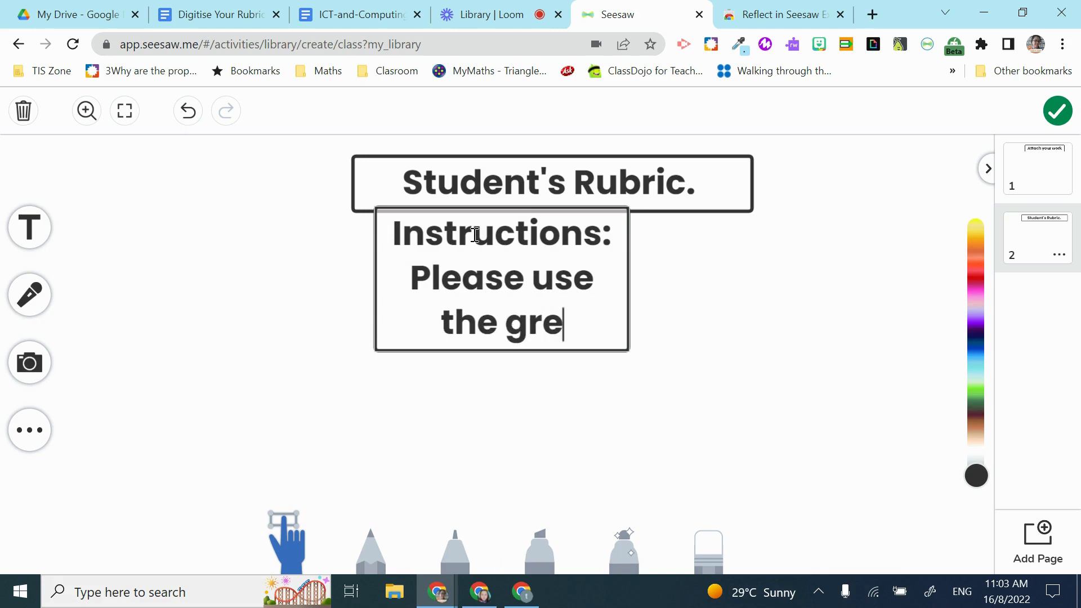
text(en hig)
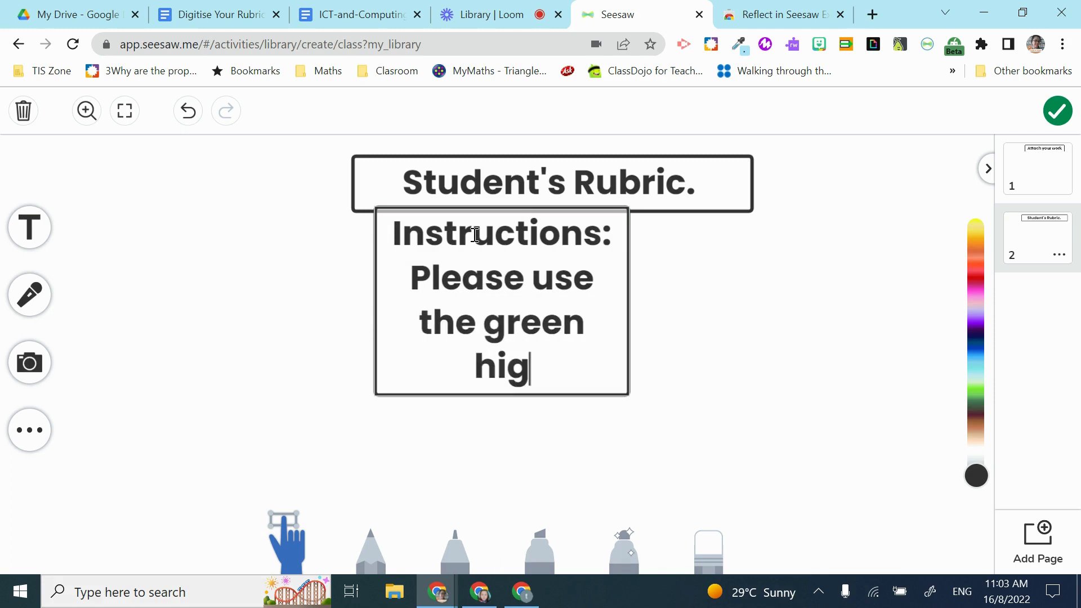
text(hlighter)
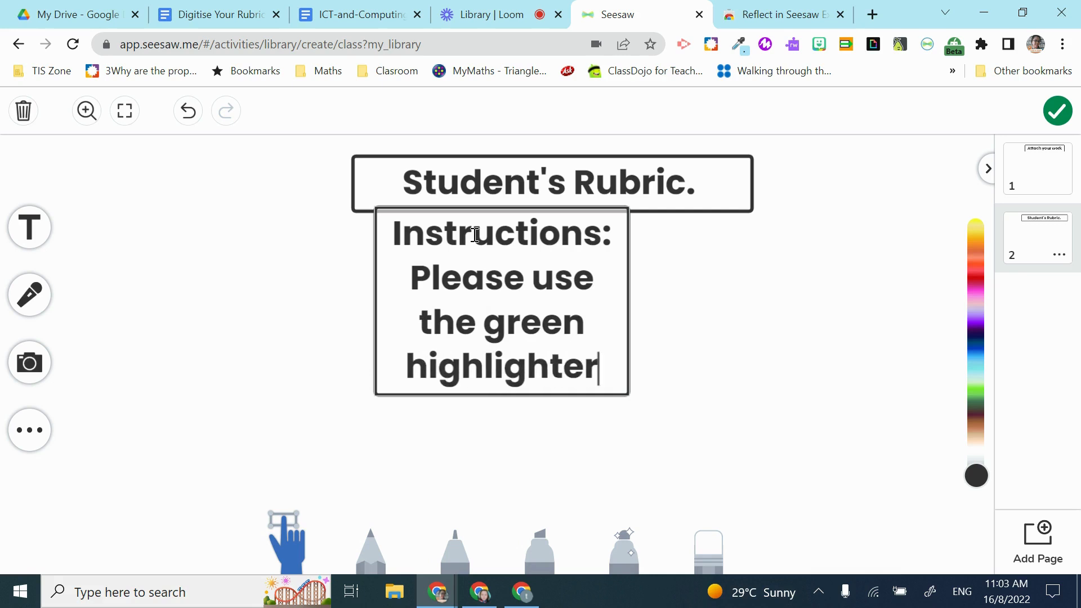
Widen the instructions label and set its text style to the Newspaper font.
click(646, 242)
drag(629, 309, 787, 274)
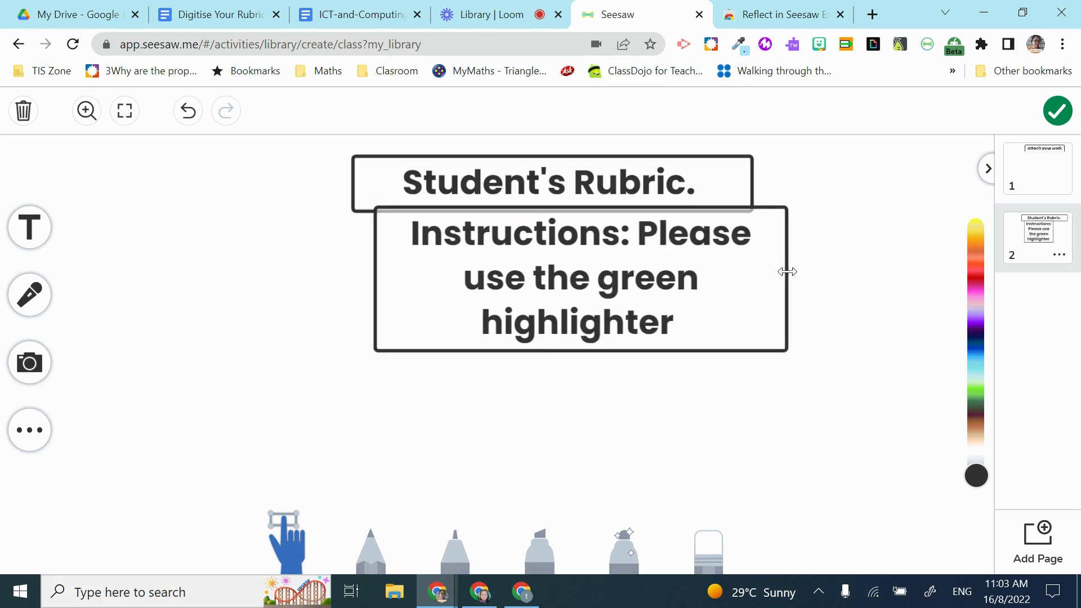
click(571, 222)
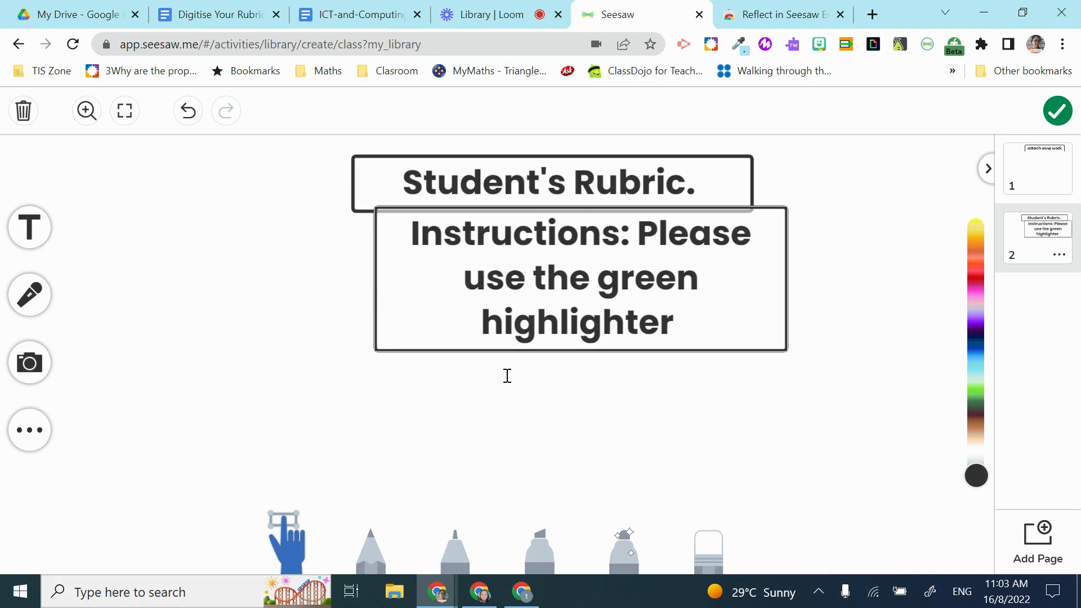
click(507, 376)
click(579, 372)
mouse_move(650, 255)
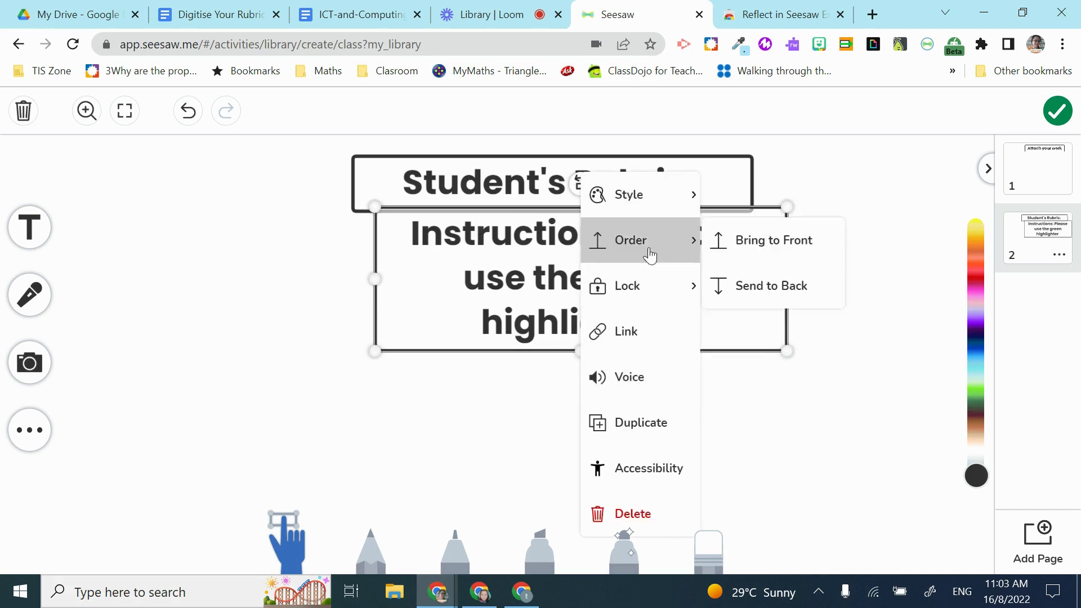
mouse_move(652, 203)
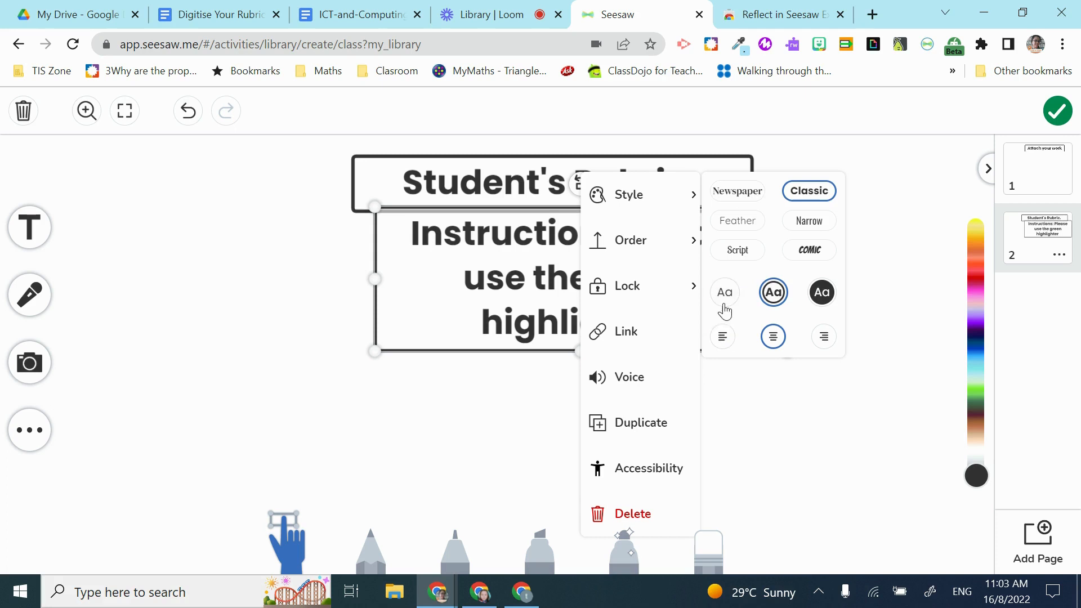
click(738, 249)
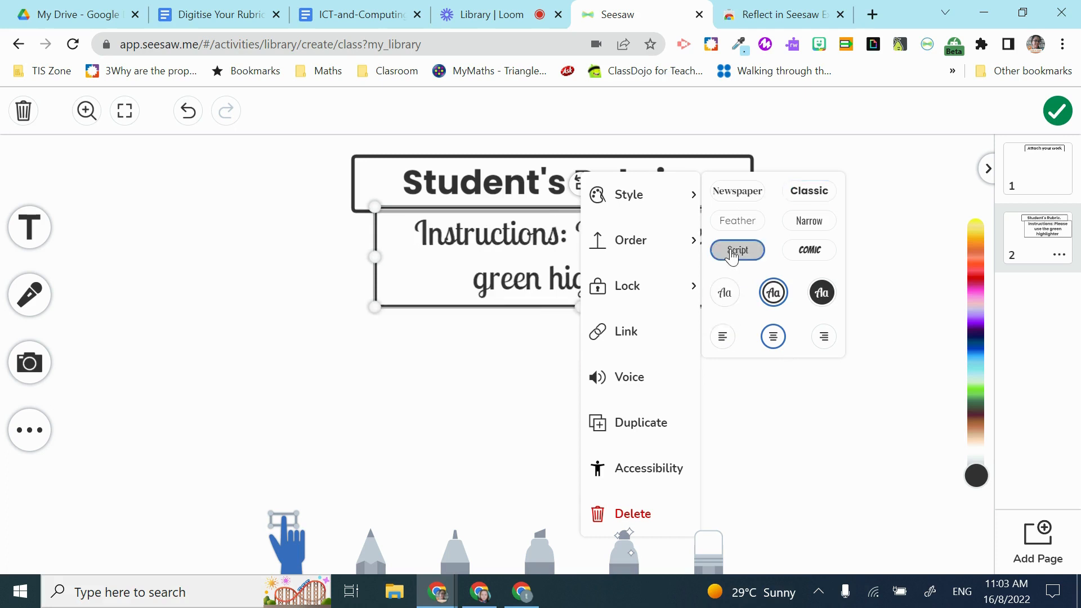
click(732, 190)
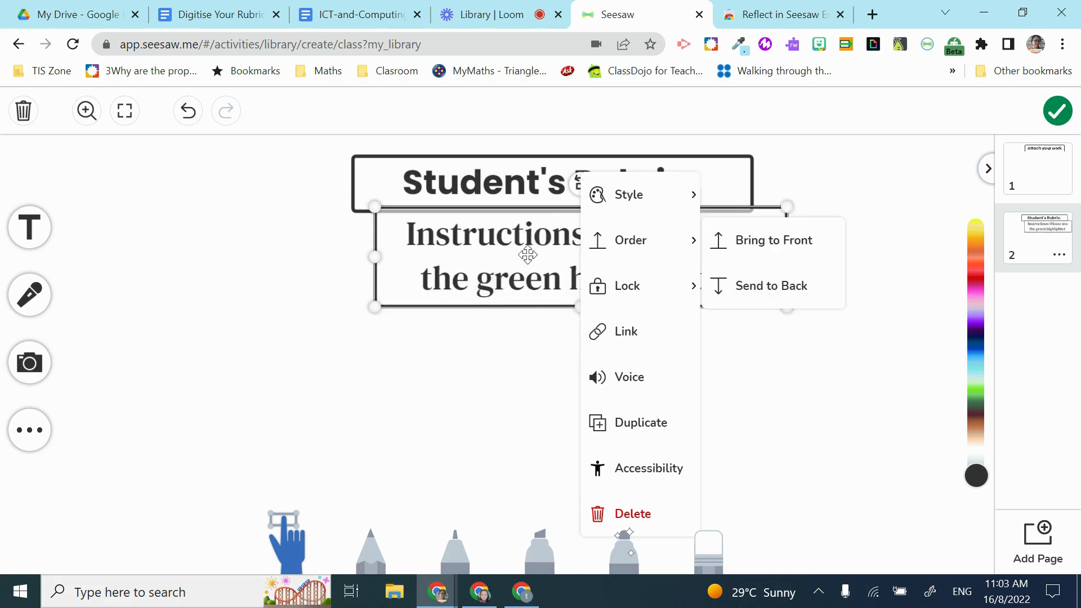
click(528, 255)
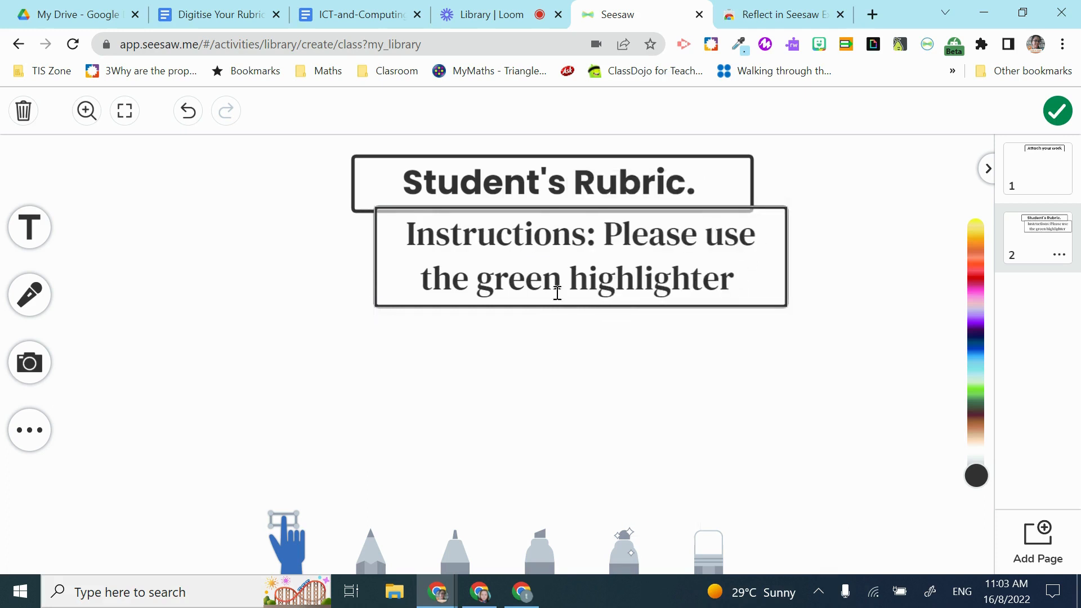
Shrink the instructions label to about a third of its width and place it centred at the bottom of the second page.
click(384, 229)
click(753, 215)
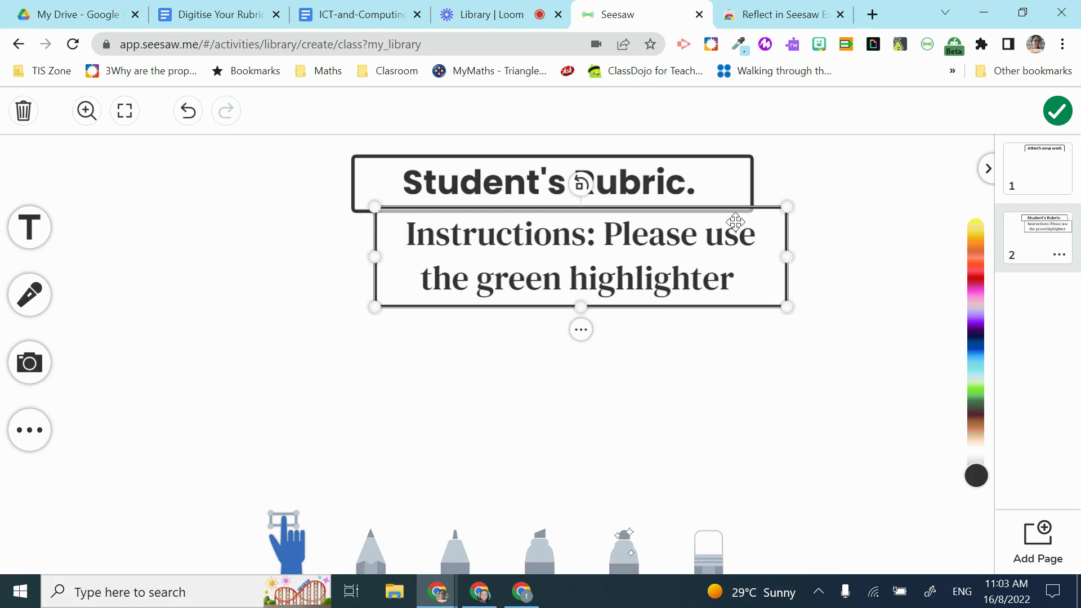
drag(734, 219, 647, 430)
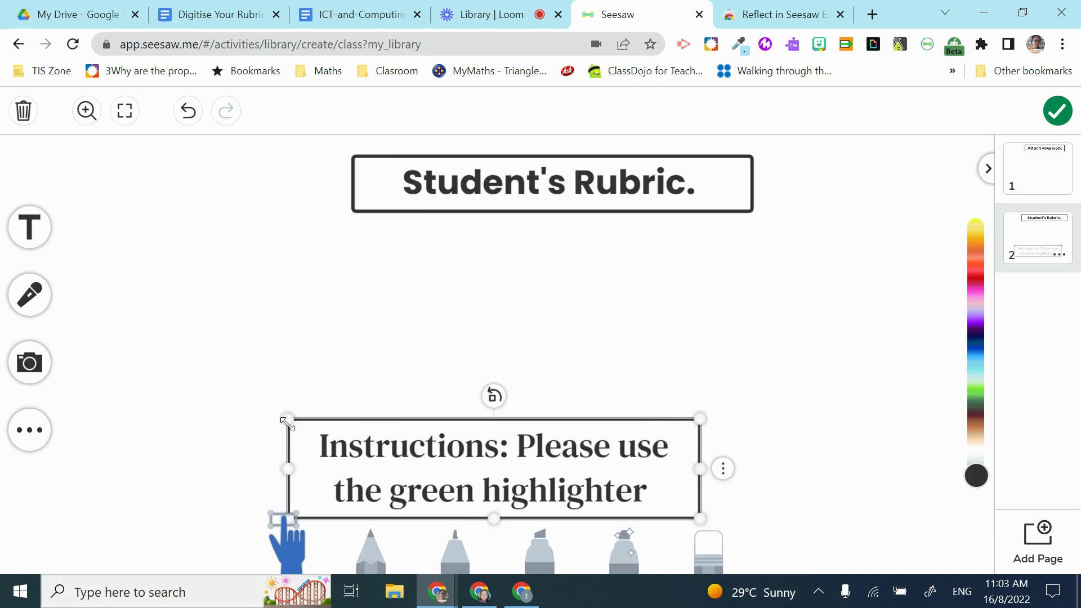
drag(287, 418, 541, 509)
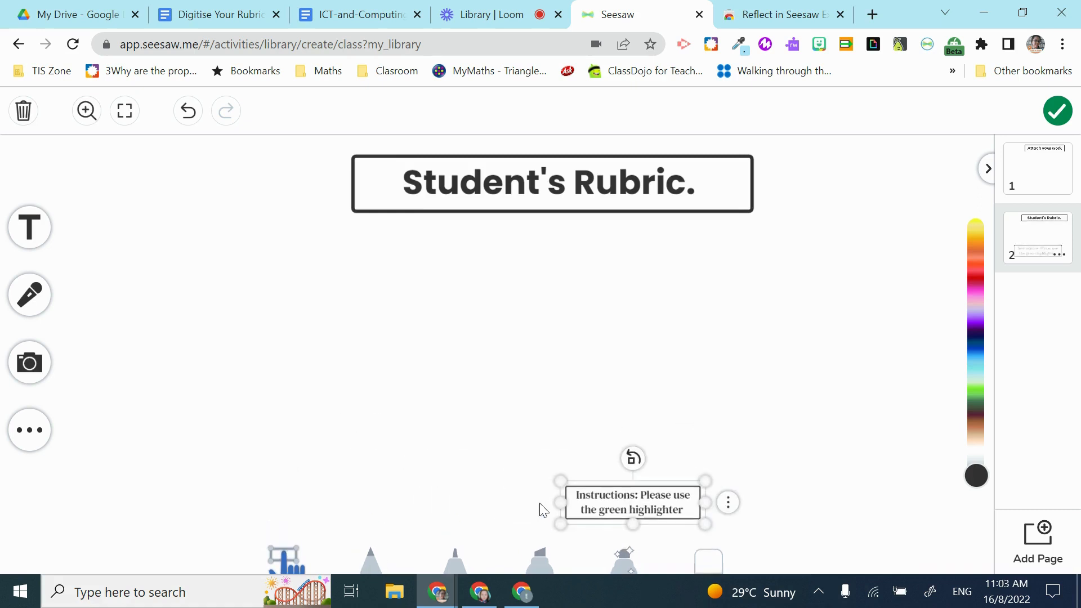
drag(626, 505, 551, 510)
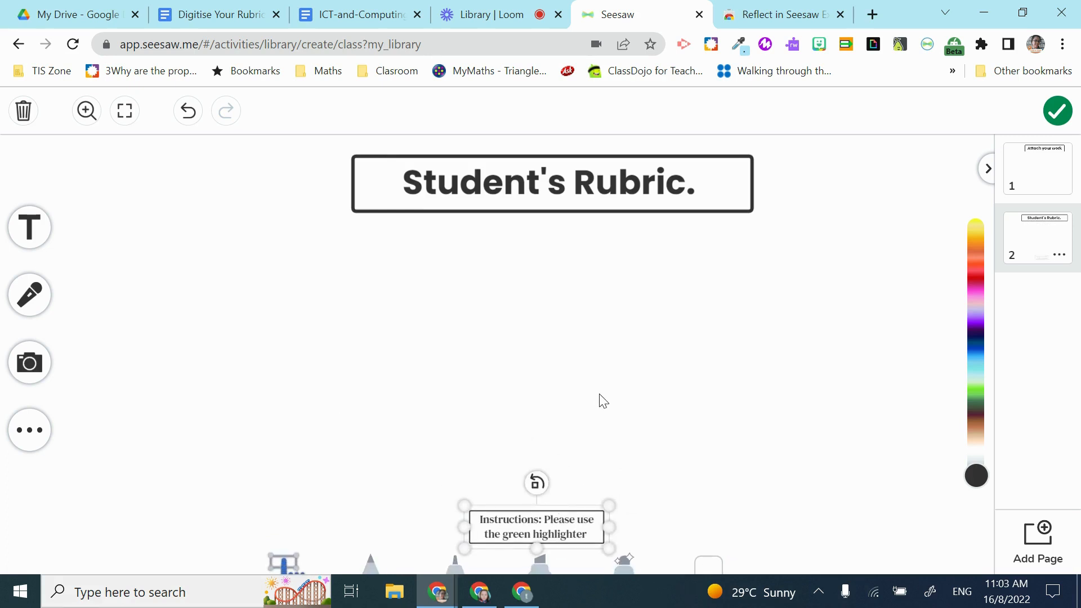
click(570, 287)
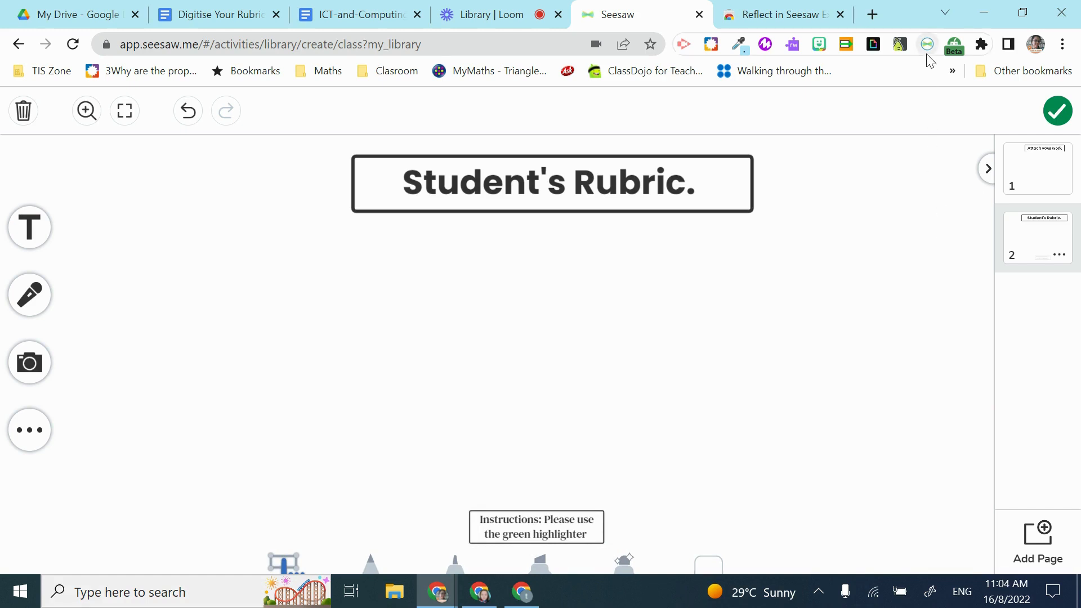
View the Reflect in Seesaw Extension page in the Chrome Web Store and return to the Seesaw template.
click(805, 22)
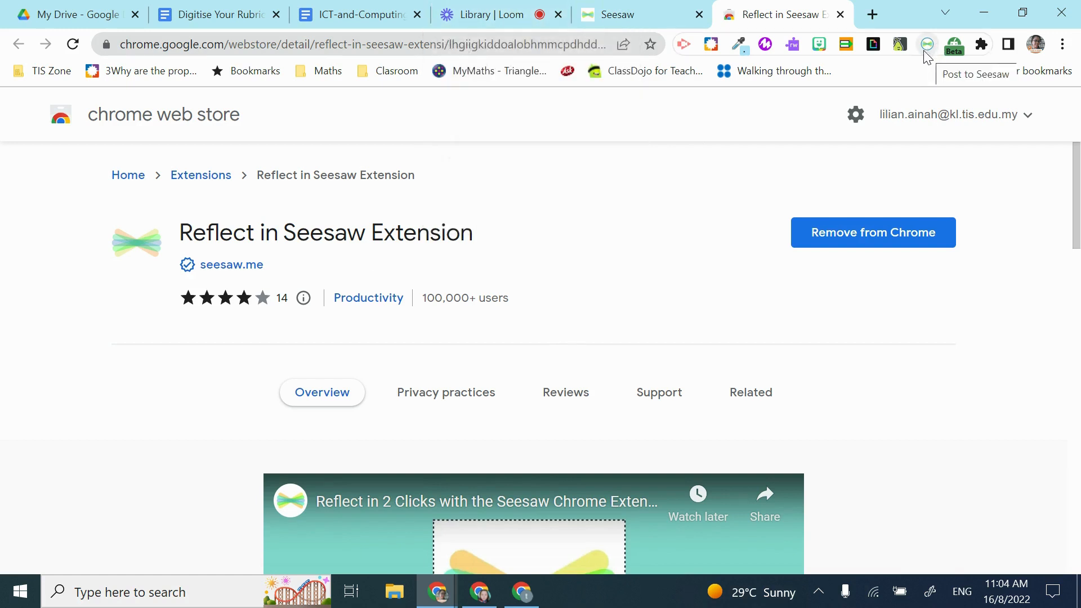
click(620, 19)
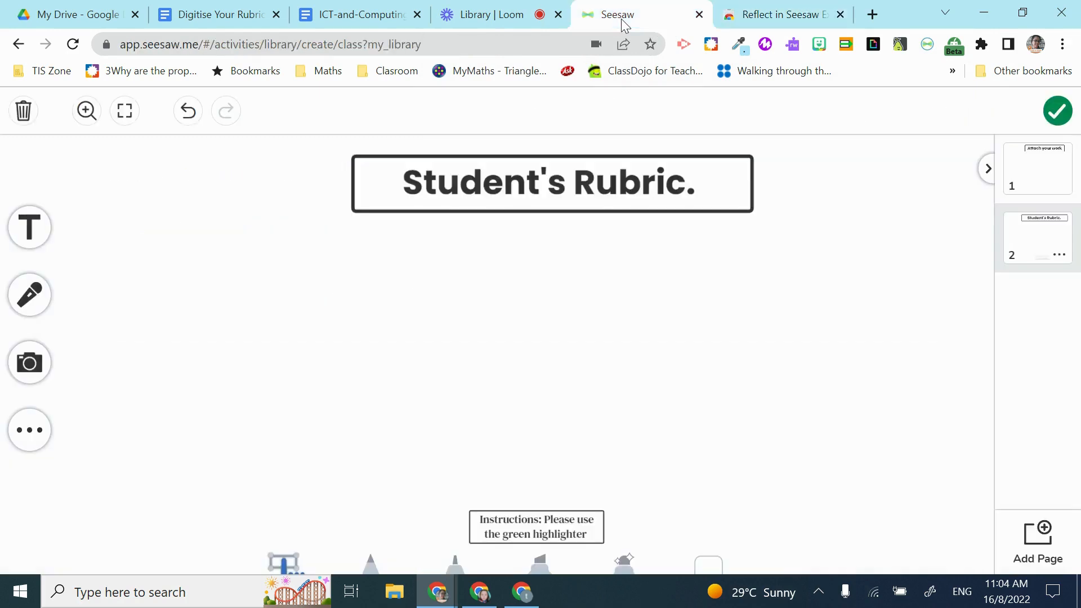
Switch to the ICT-and-Computing document in Google Docs and find the children's "I can" rubric table for skill 2.02.
click(382, 18)
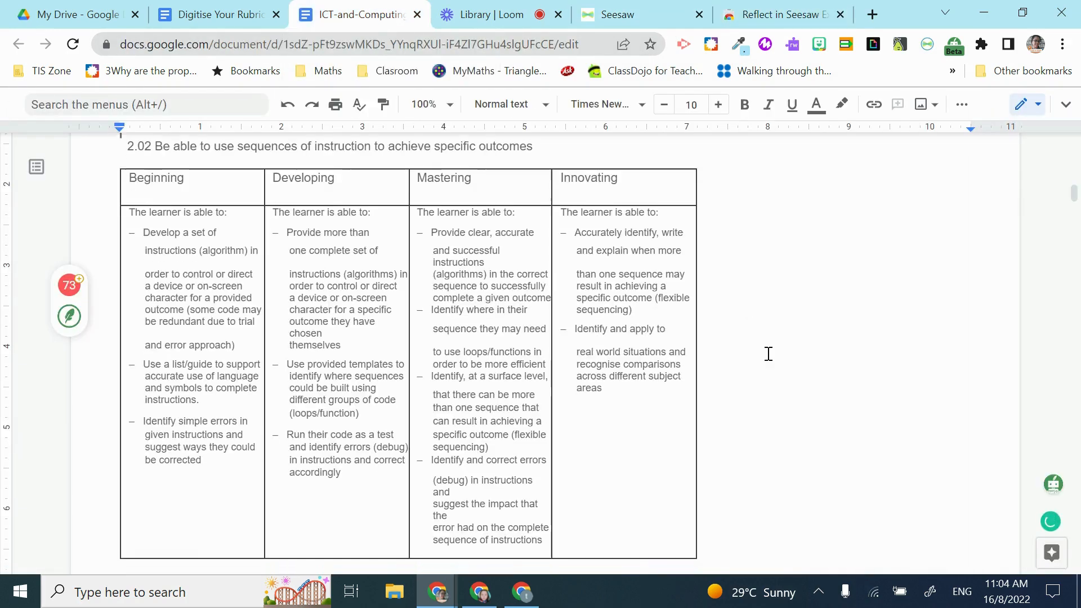
scroll(769, 354, down, 1)
scroll(768, 353, up, 8)
scroll(768, 353, down, 6)
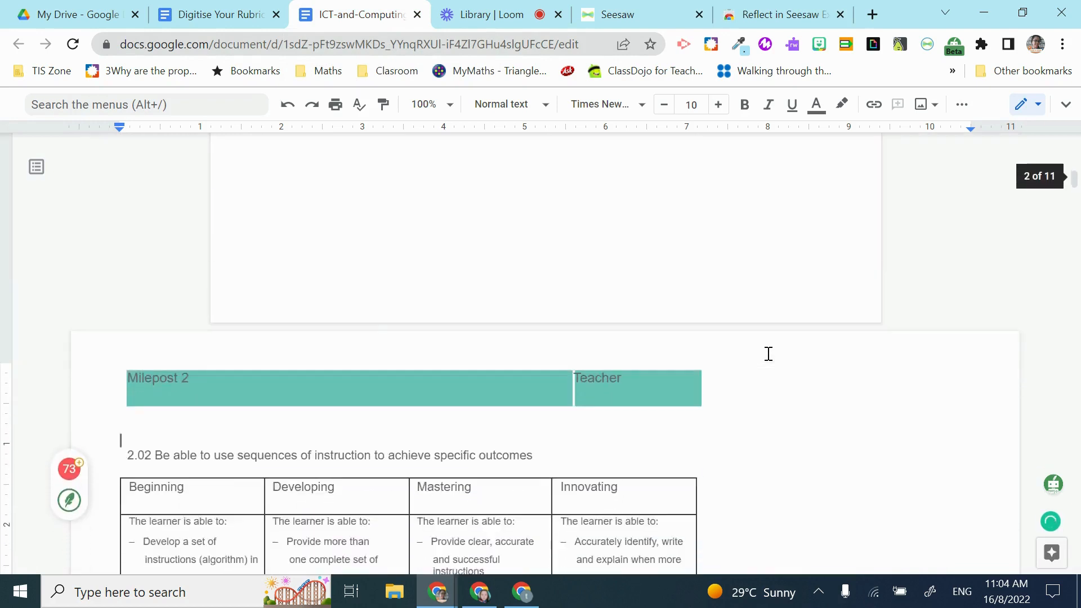
scroll(768, 354, down, 12)
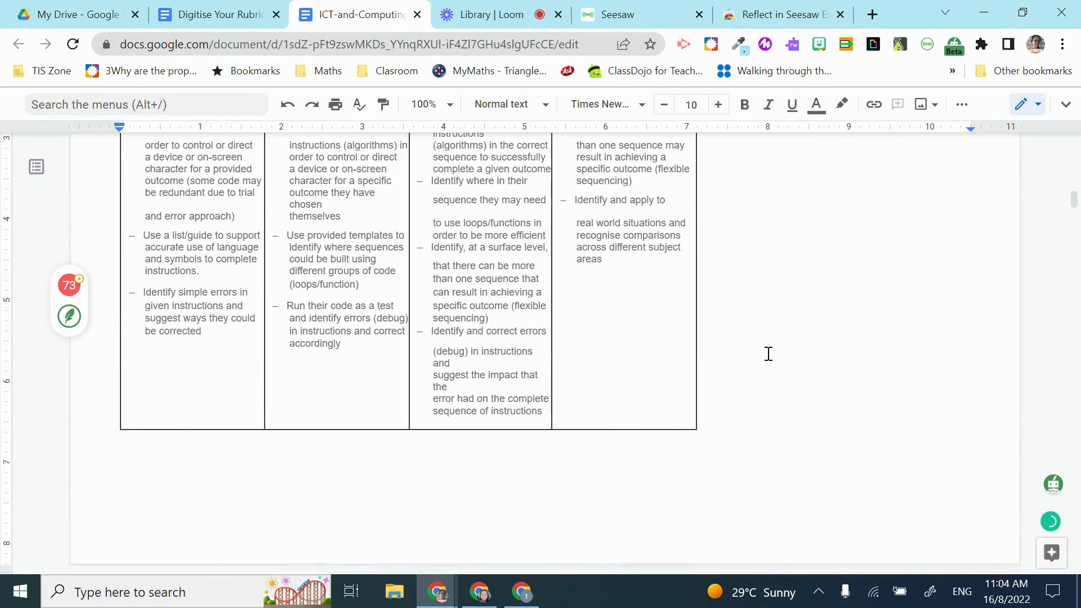
scroll(769, 354, down, 5)
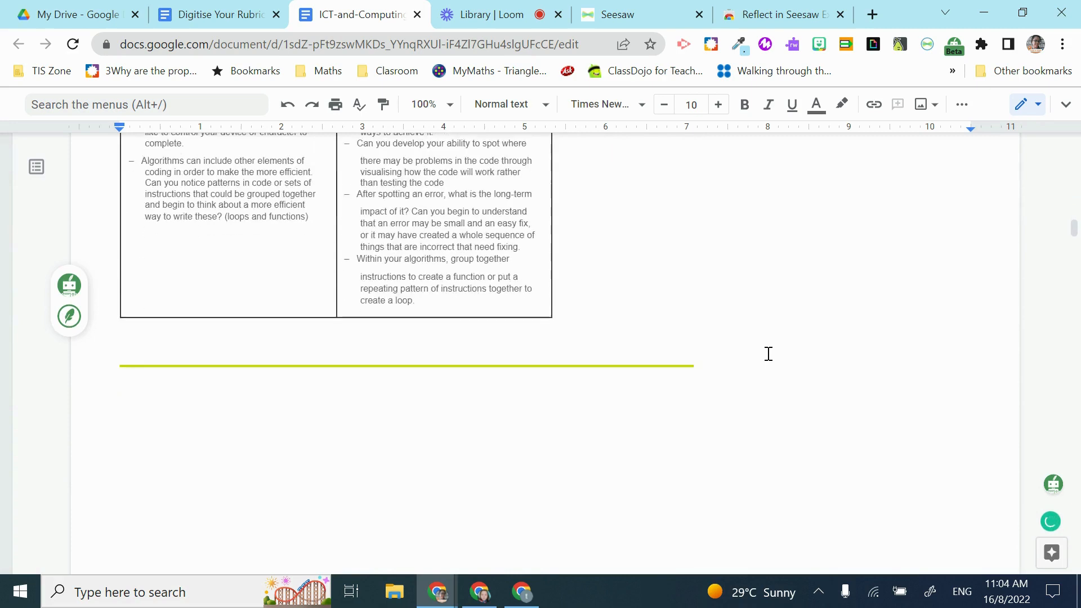
scroll(768, 353, down, 15)
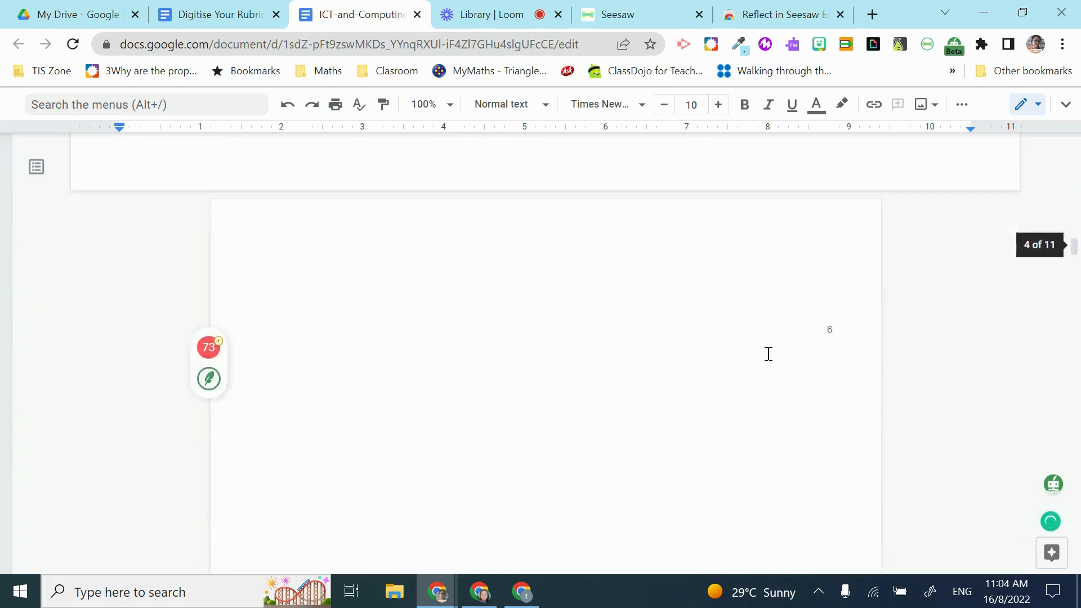
scroll(706, 411, down, 15)
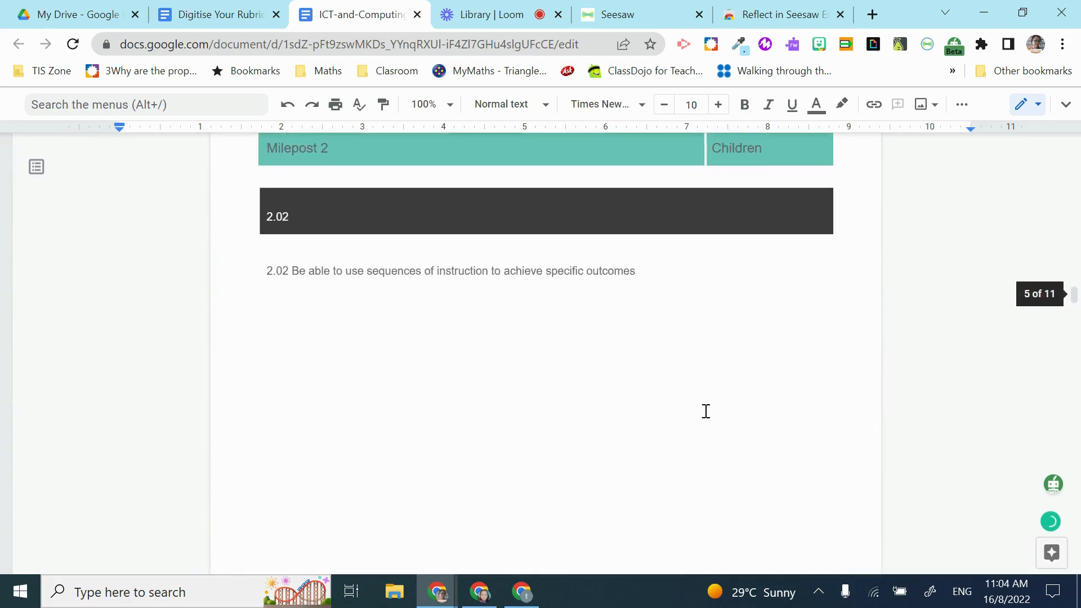
scroll(706, 411, down, 1)
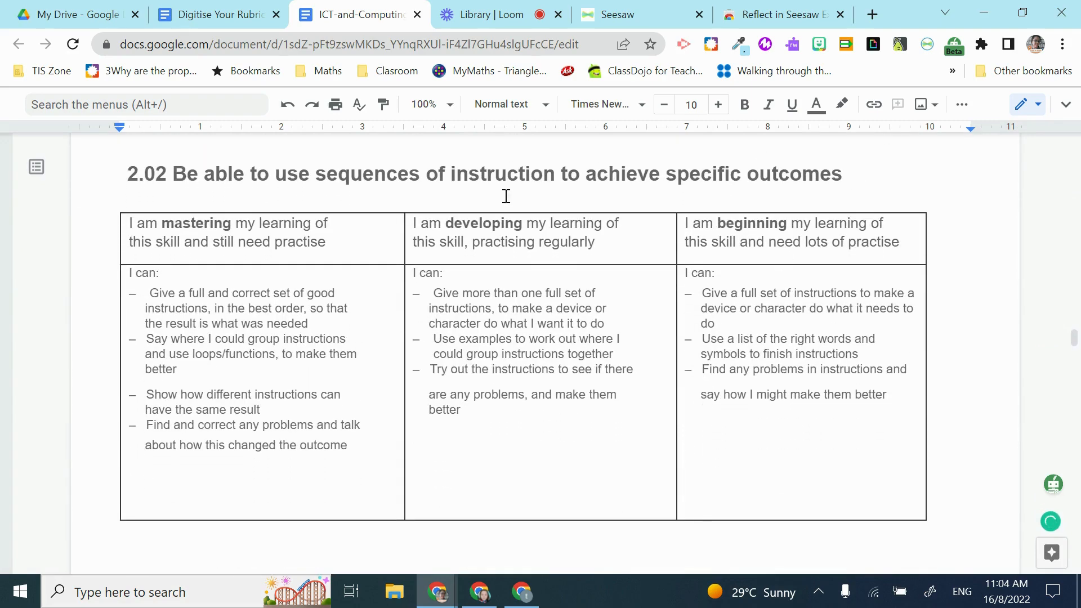
Capture the 2.02 rubric heading and its whole table as a selected area with the Seesaw extension, and switch back to the Seesaw template.
click(926, 46)
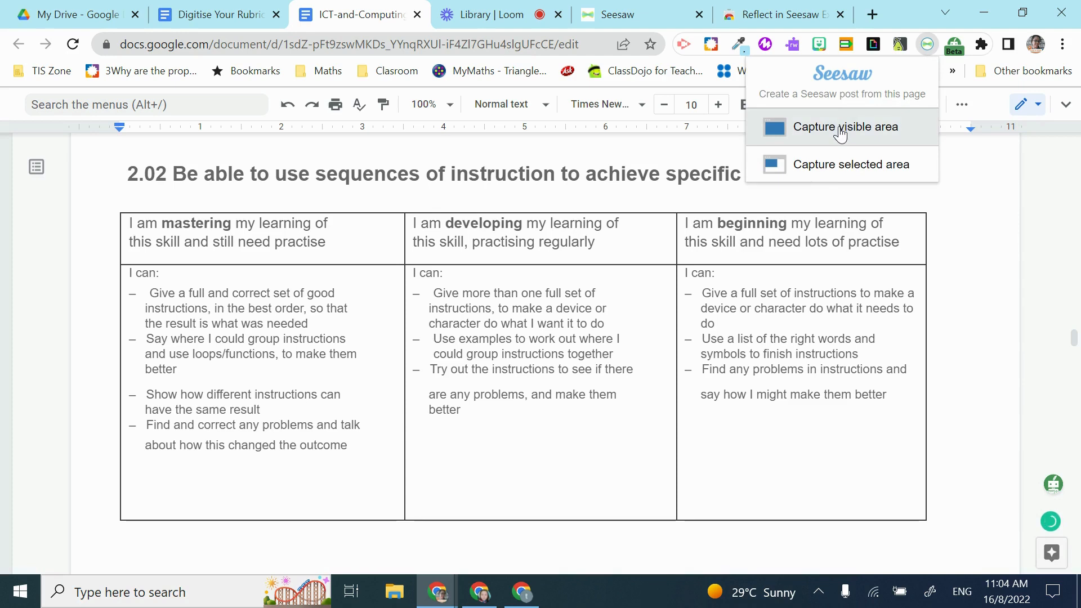
click(844, 168)
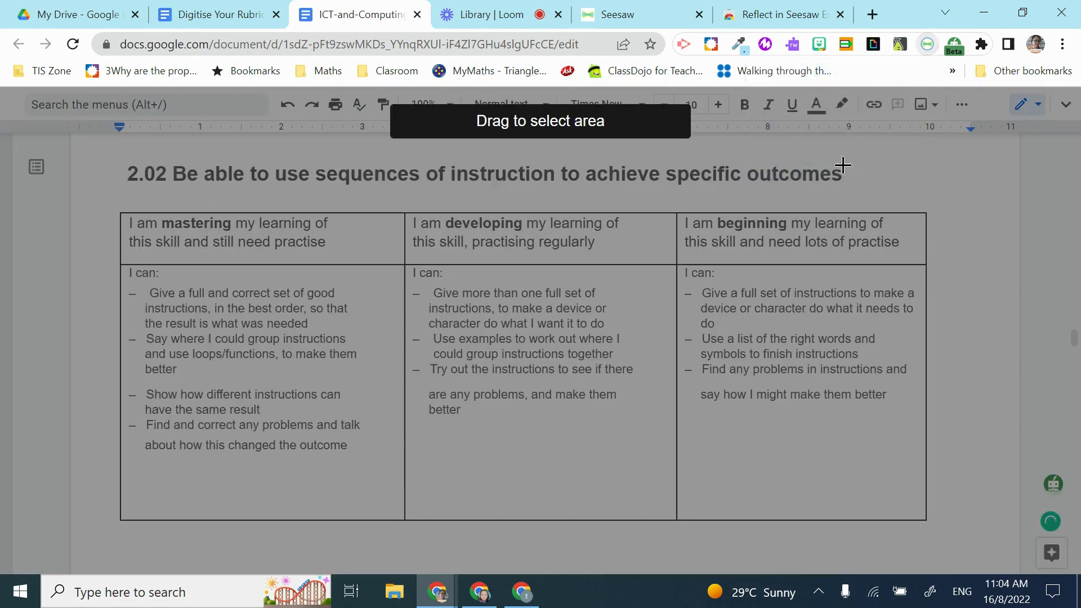
drag(96, 160, 937, 531)
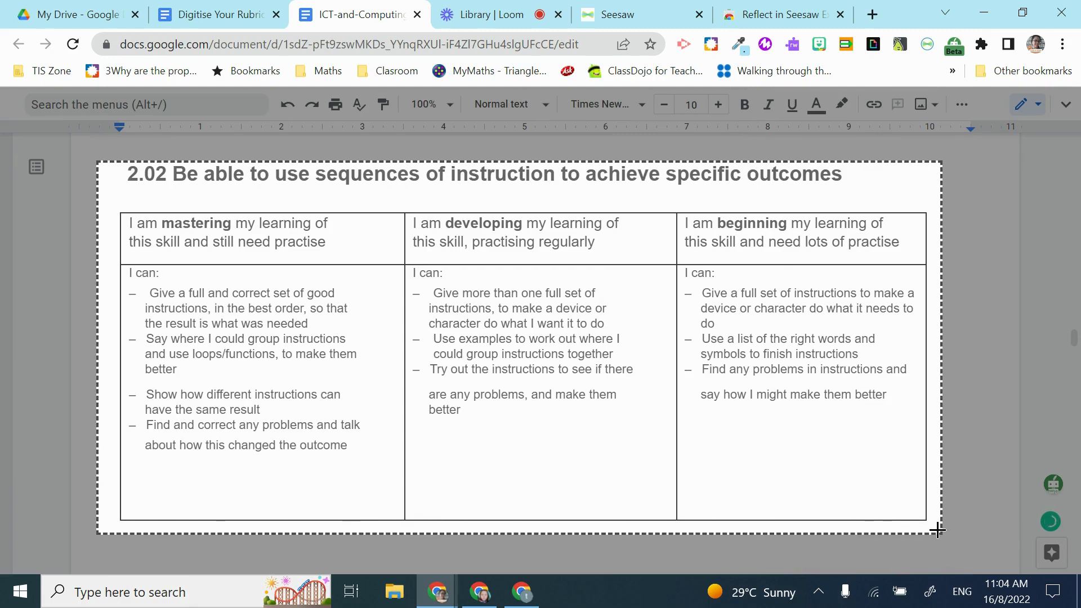
drag(937, 531, 937, 530)
click(625, 15)
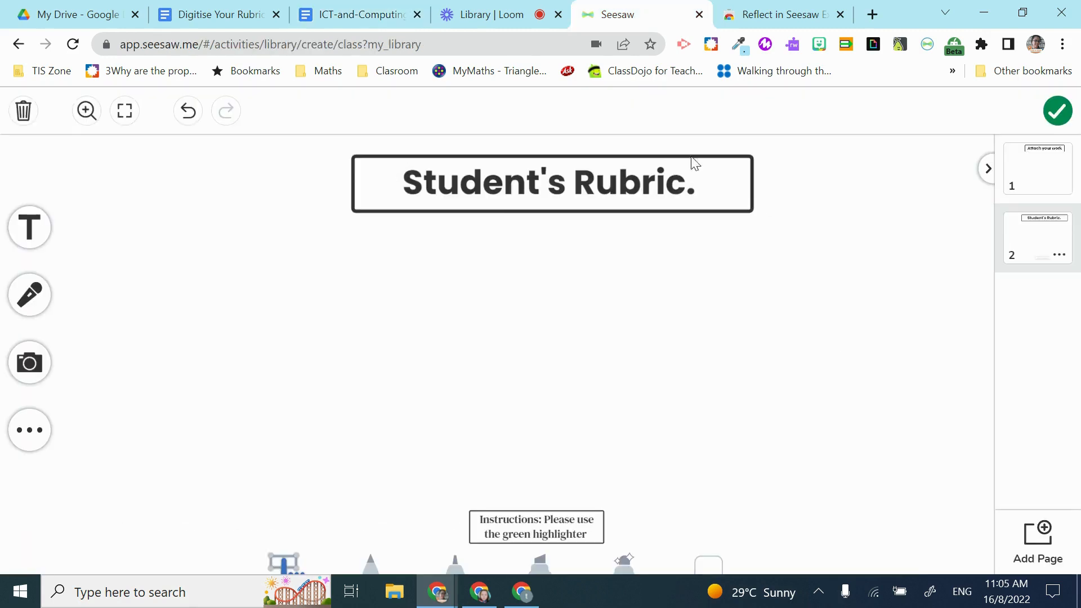
Paste the captured 2.02 rubric onto the second page, enlarge it and place it between the title and the instructions label.
key(ctrl+v)
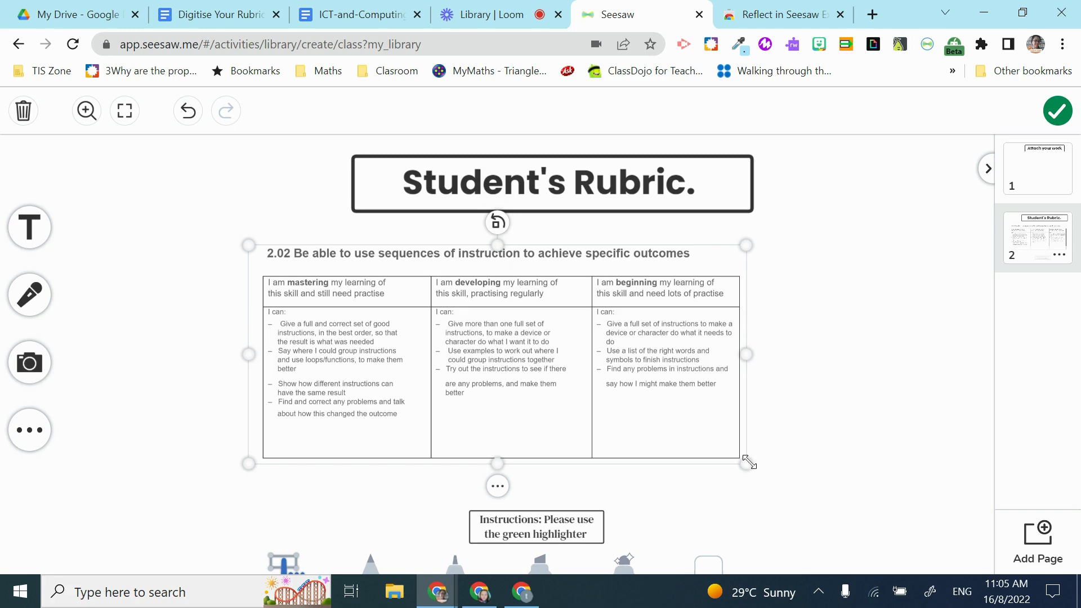
drag(747, 463, 825, 517)
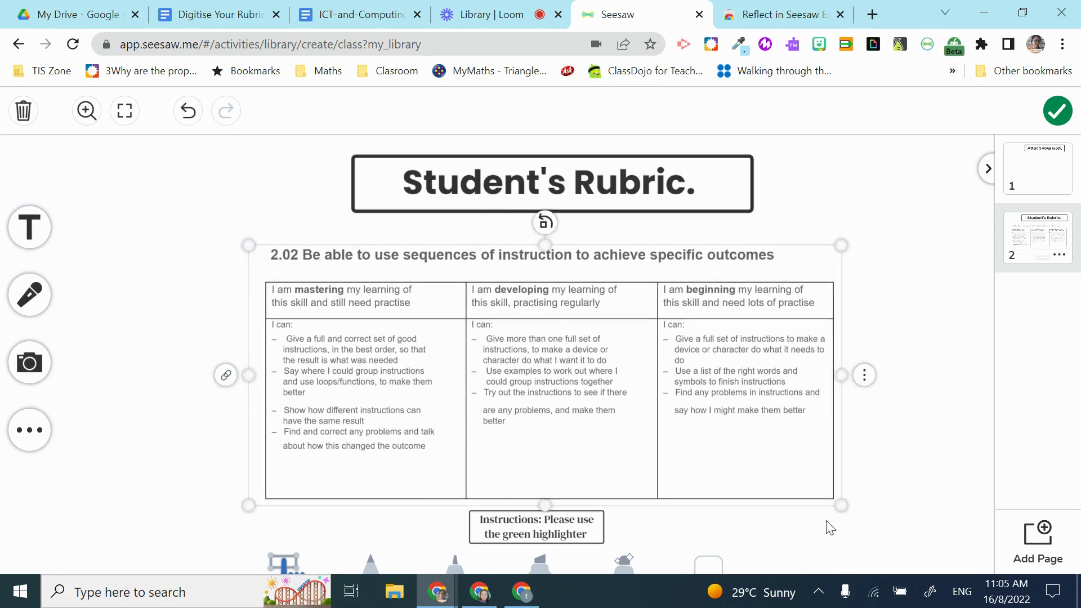
drag(762, 430, 767, 413)
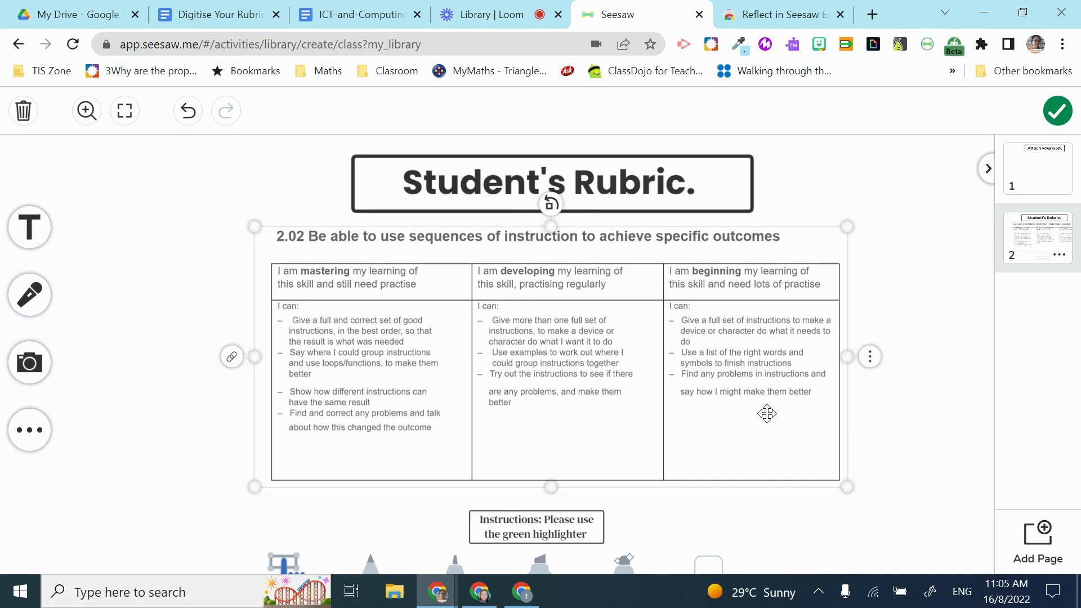
Apply Lock All to the student rubric image on the second page.
click(870, 361)
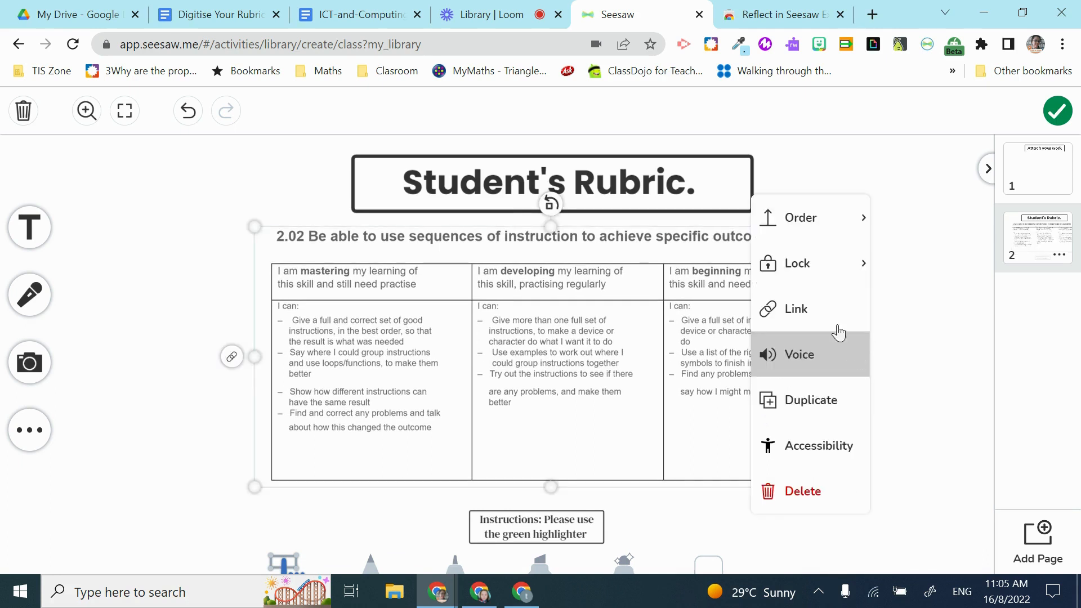
mouse_move(822, 263)
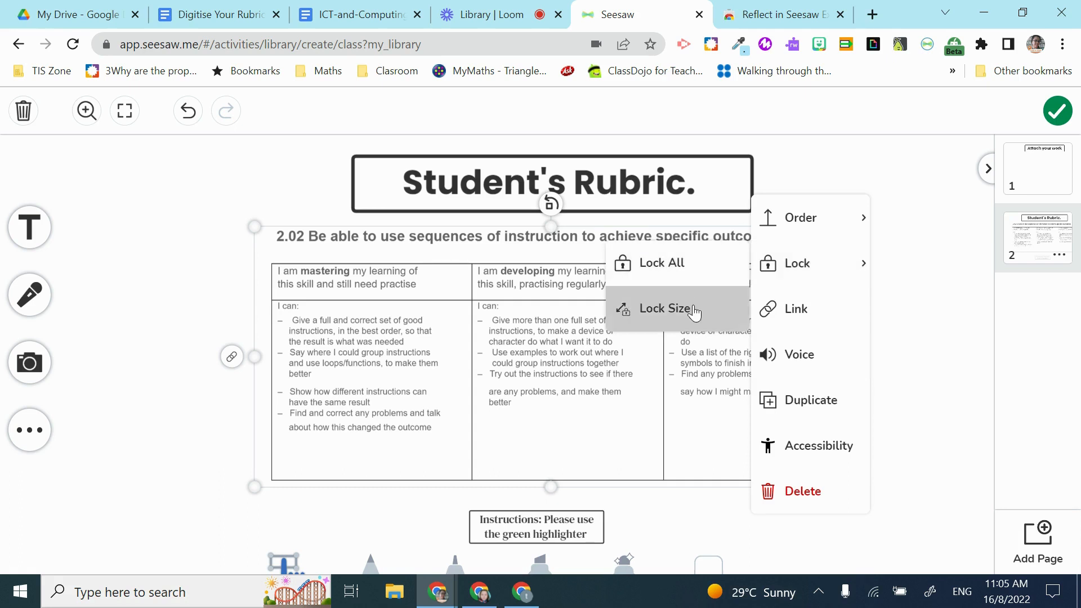
click(696, 275)
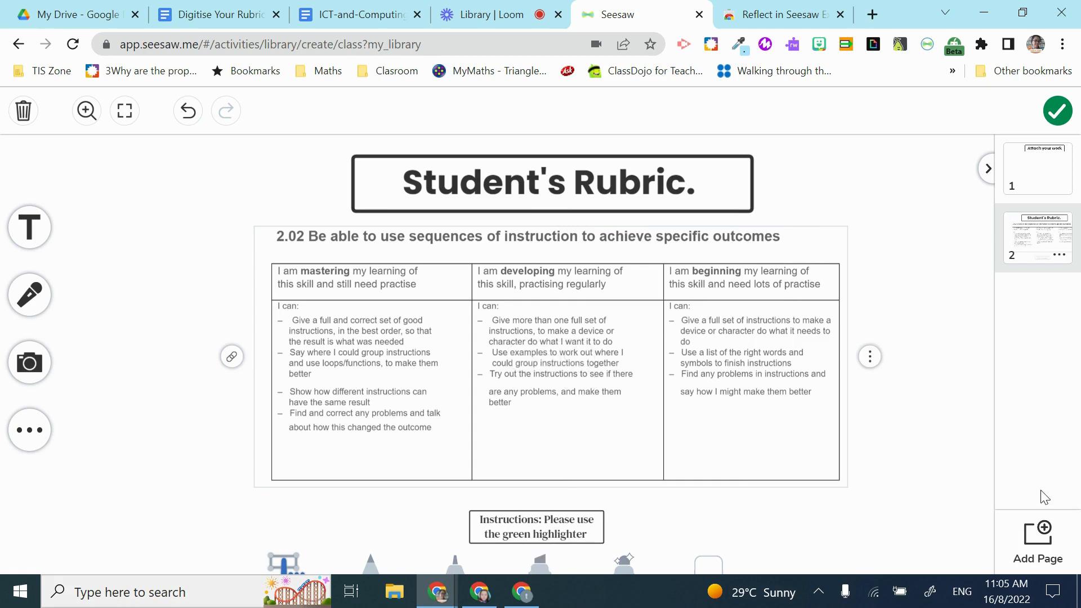
Add a third page to the template and create a text label reading "Teacher's Rubric" on it.
click(1042, 541)
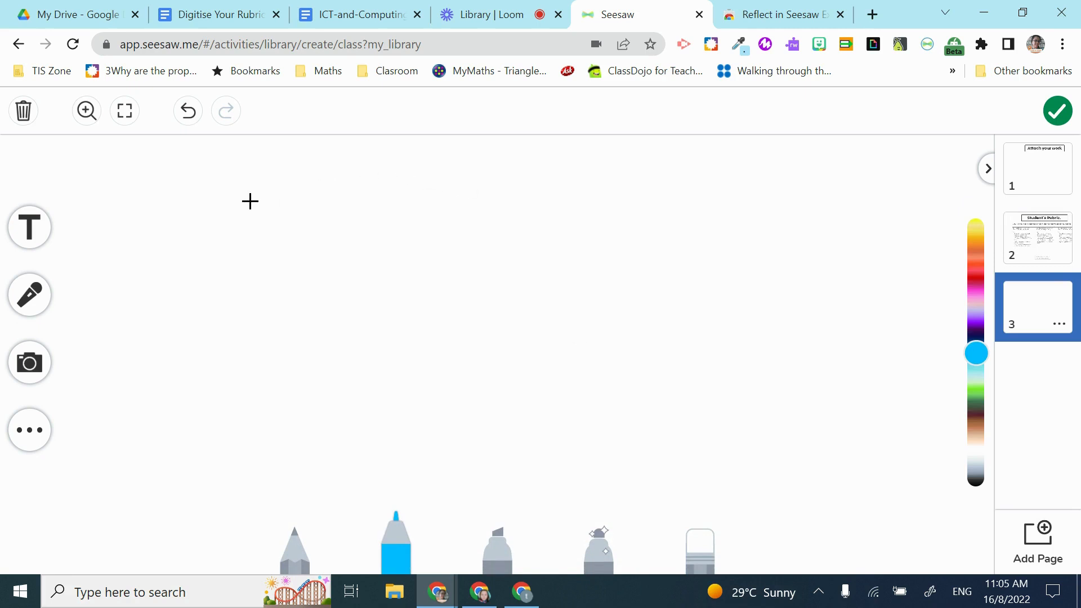
click(30, 228)
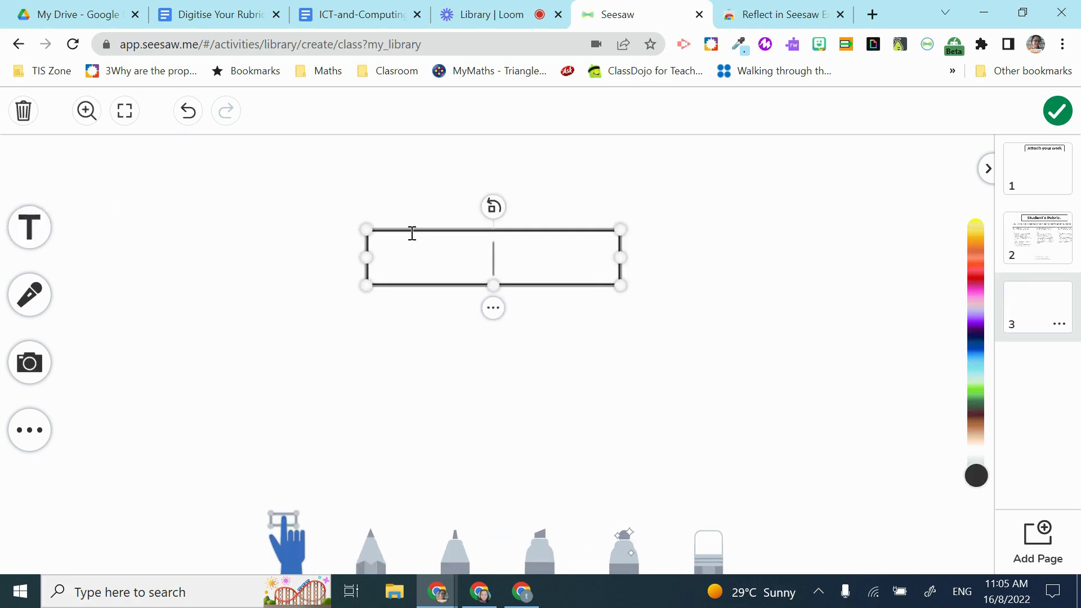
text(Teacher')
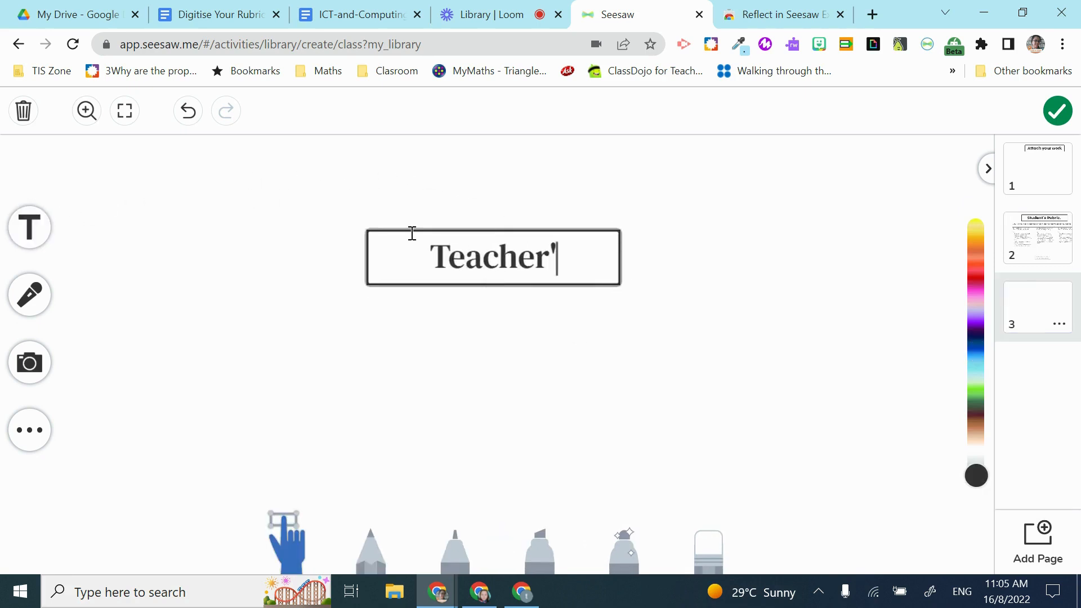
text(s Rubric)
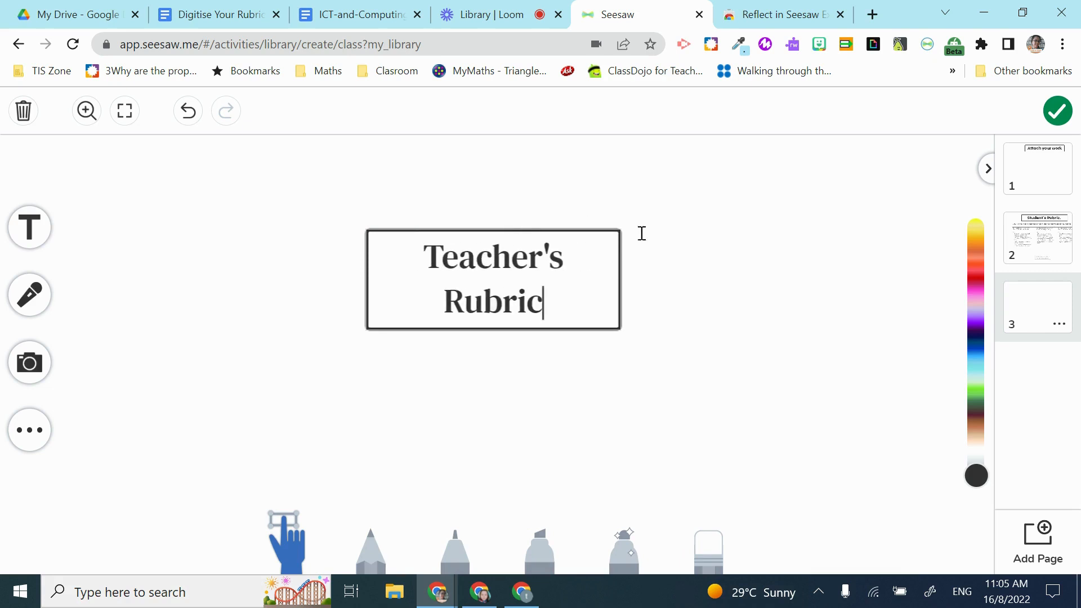
Move the "Teacher's Rubric" label to the top centre of the page and widen it so the text fits on one line.
click(675, 275)
drag(522, 226, 508, 155)
drag(607, 208, 710, 208)
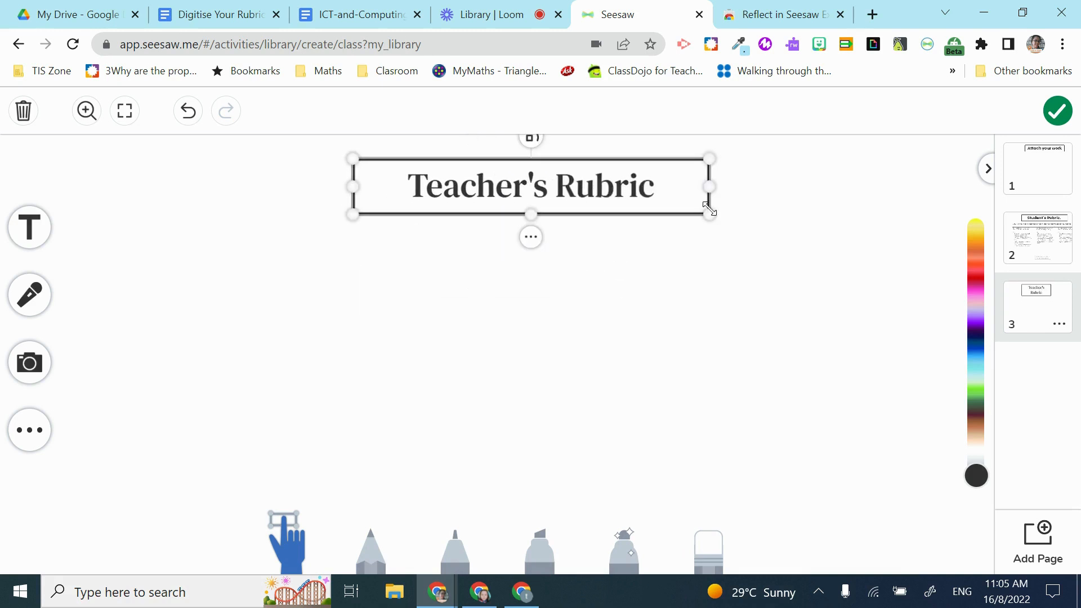
Add a second text label on the third page reading "Please do not highlight anything here".
click(31, 231)
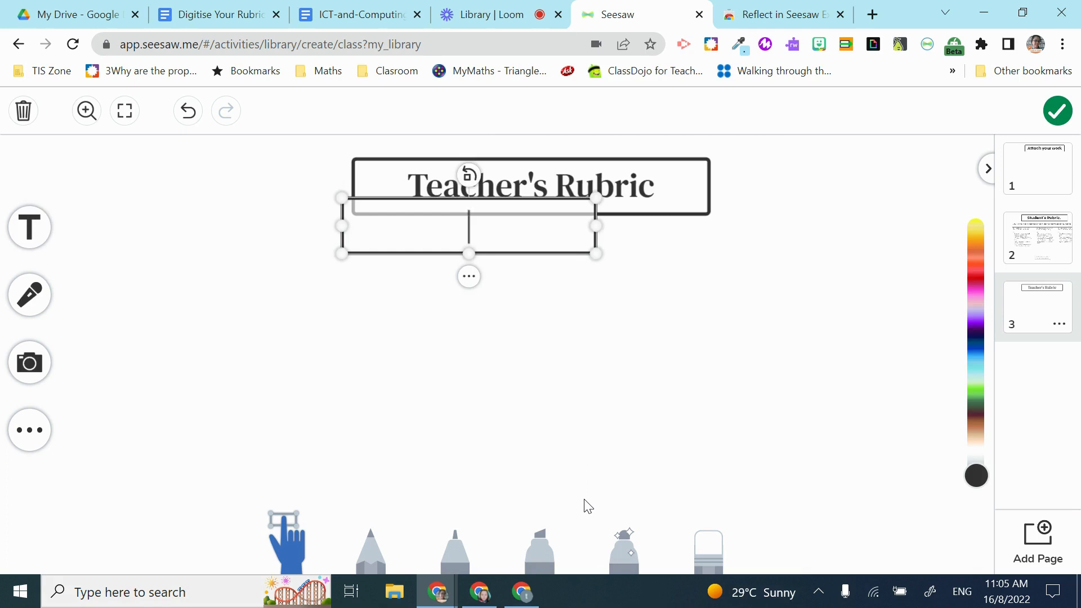
text(Please do)
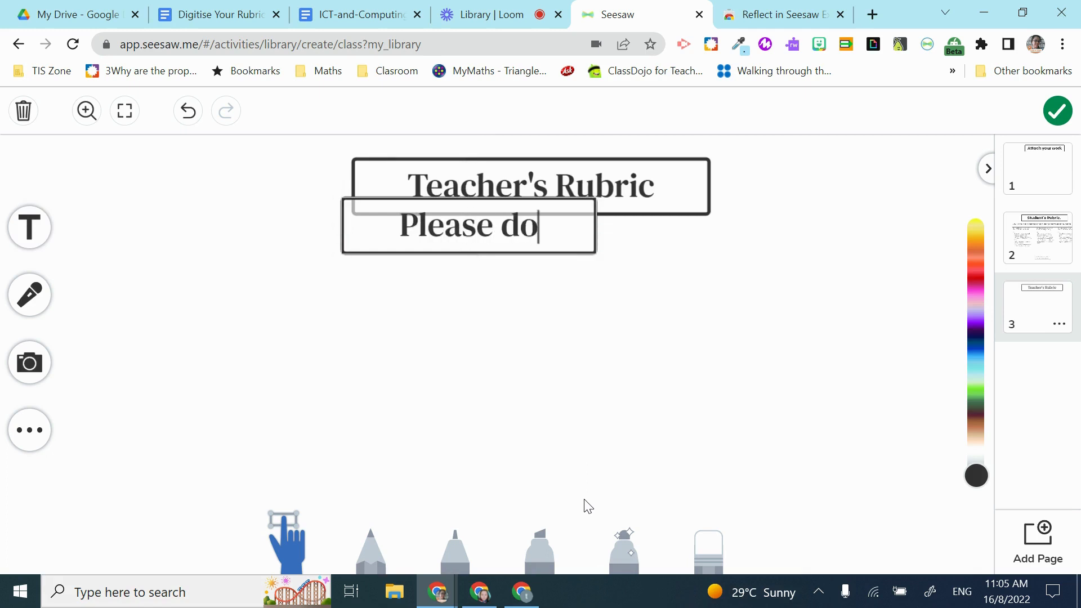
text( not )
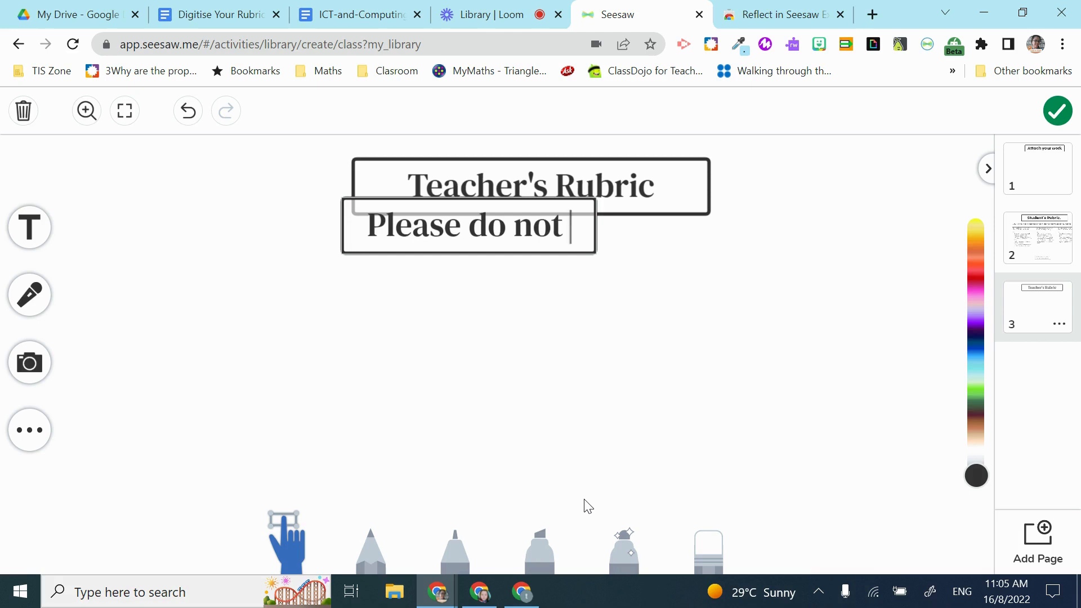
text(highlight)
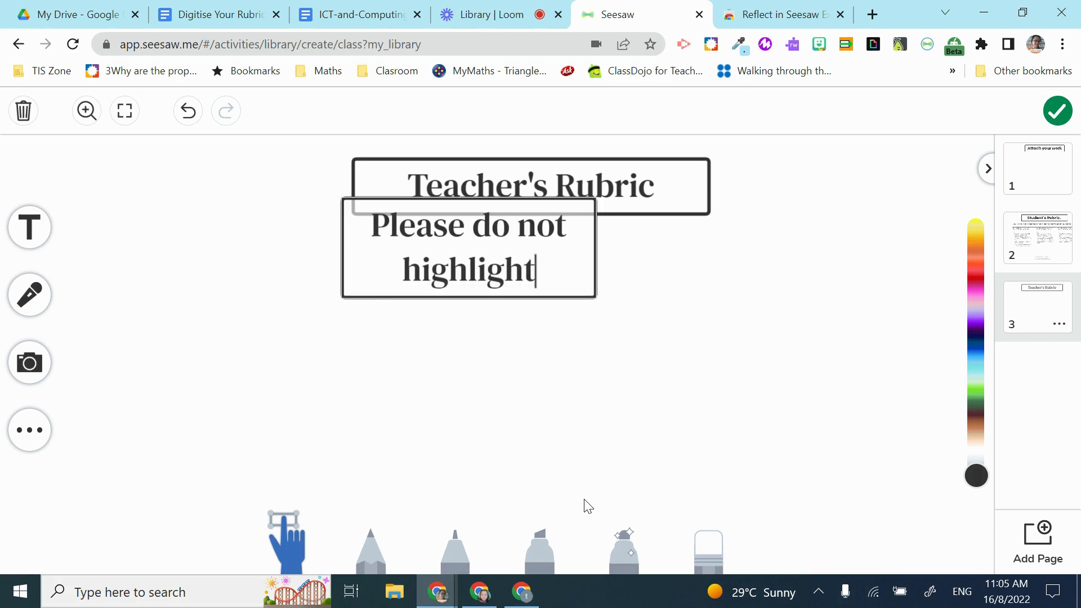
text( anything he)
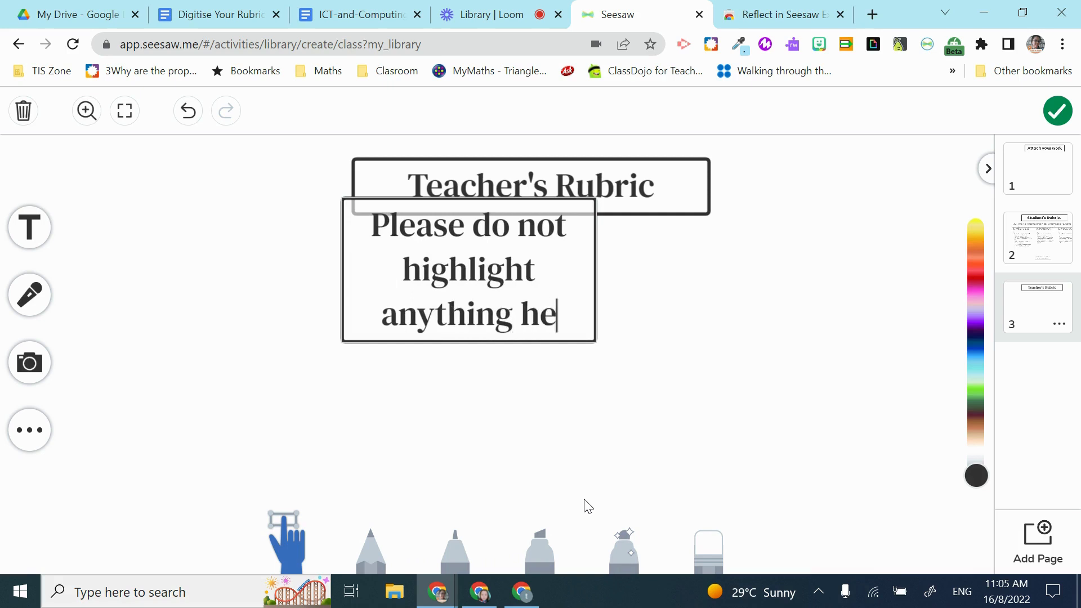
text(re)
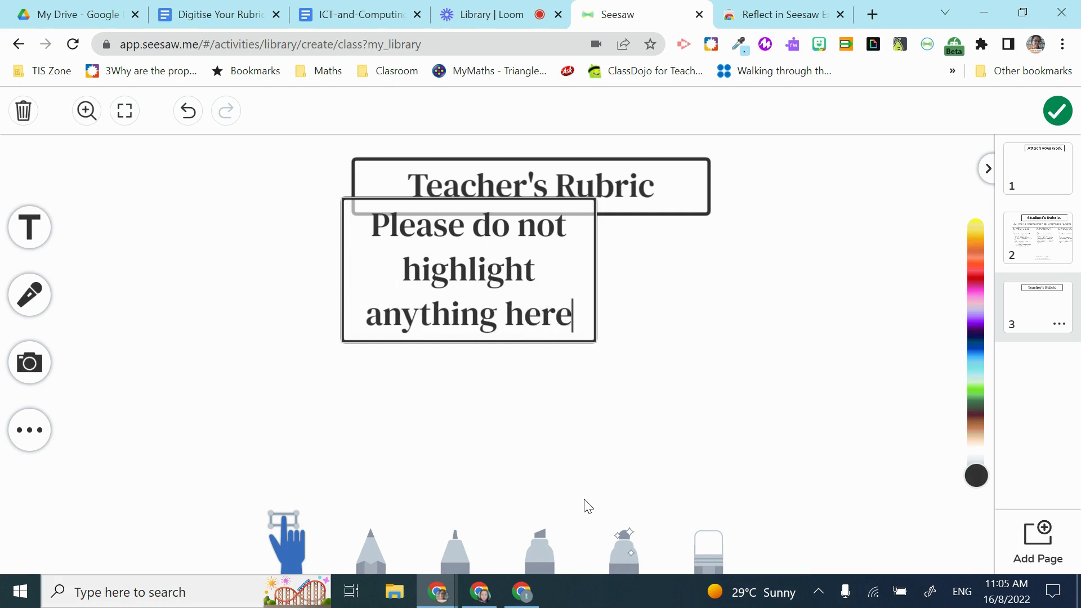
Shrink the "Please do not highlight anything here" label to about half its size and place it to the right of the "Teacher's Rubric" title.
click(142, 240)
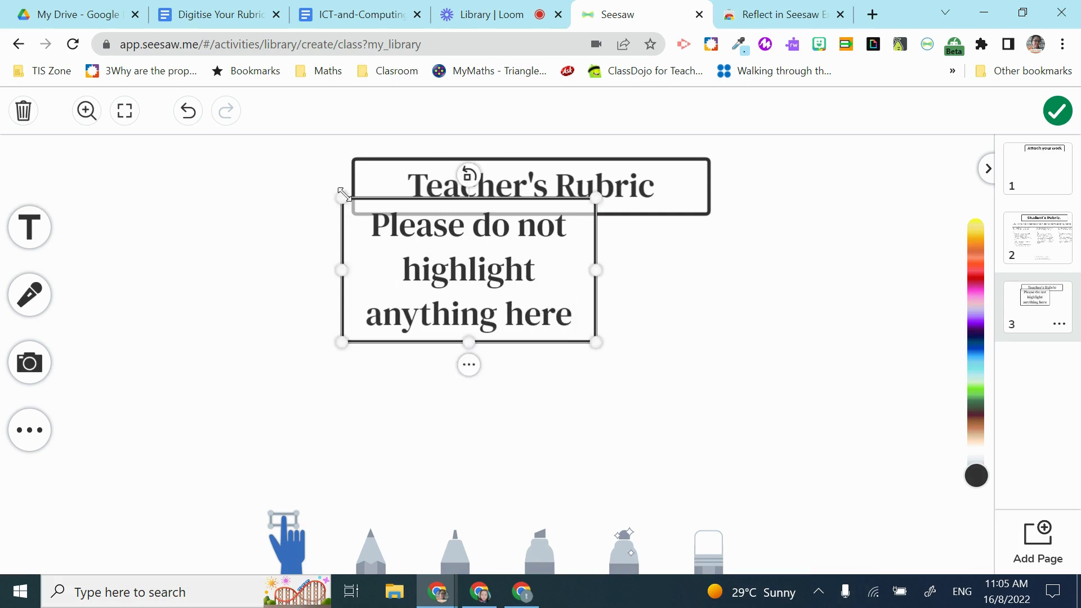
drag(343, 199, 450, 282)
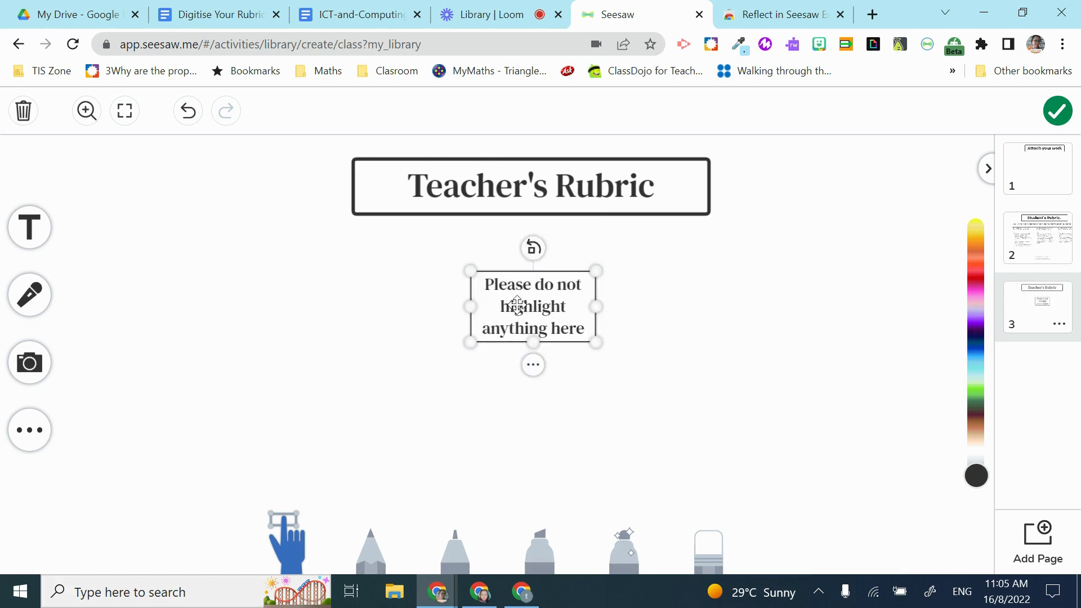
drag(514, 304, 786, 183)
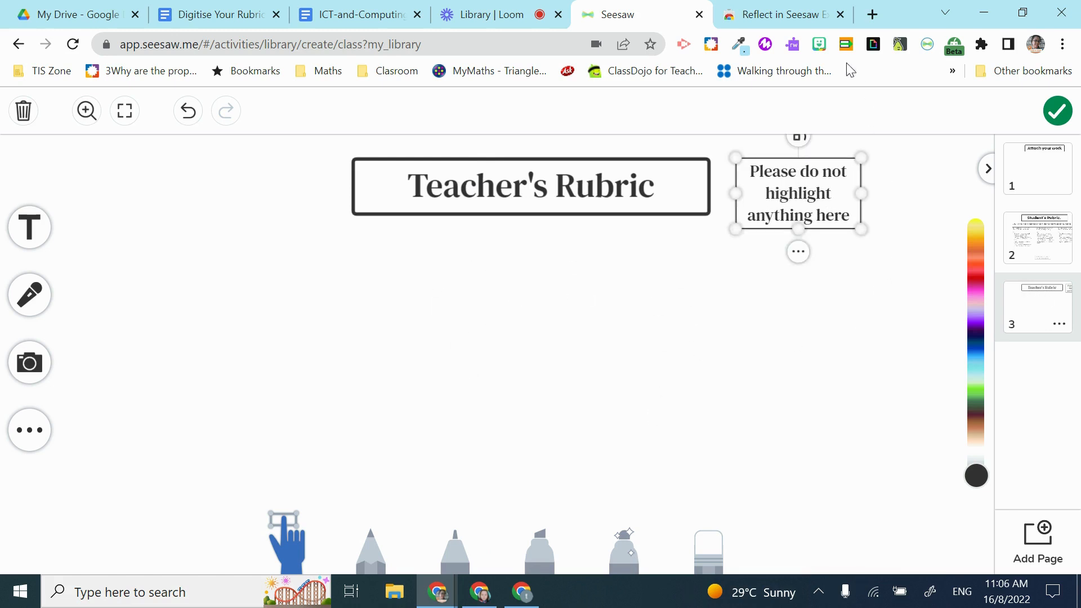
Switch to the ICT-and-Computing document in Google Docs and find the teacher's rubric table for skill 2.02.
click(376, 25)
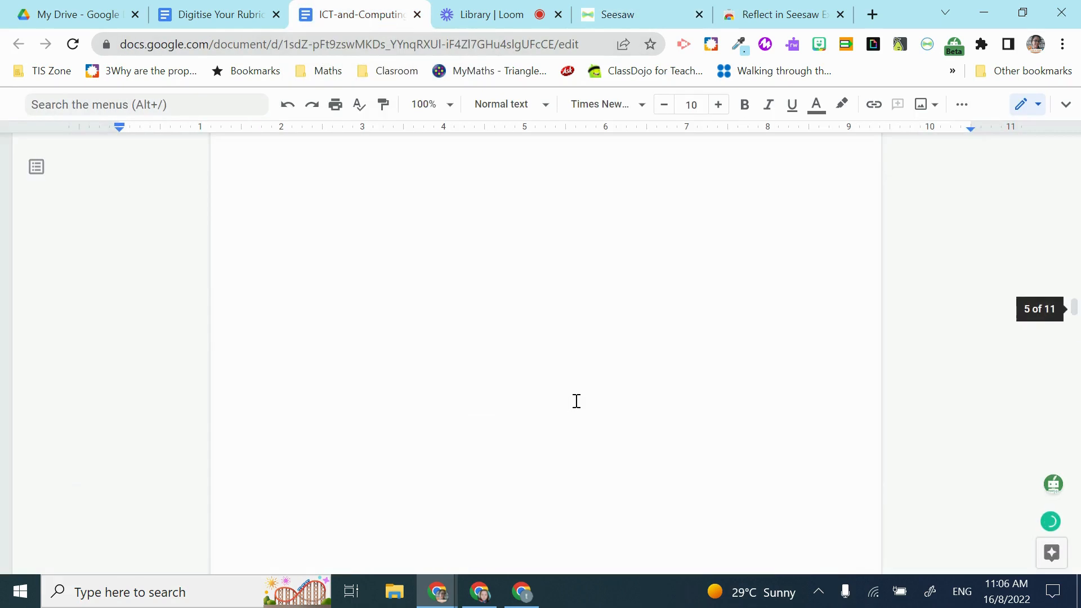
scroll(576, 401, up, 10)
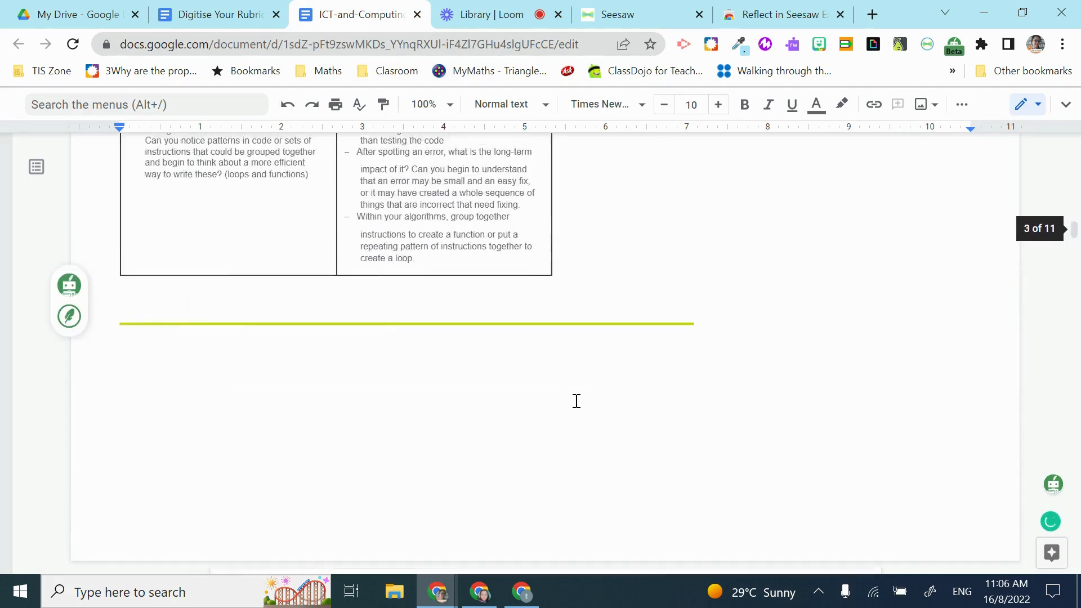
scroll(576, 401, down, 10)
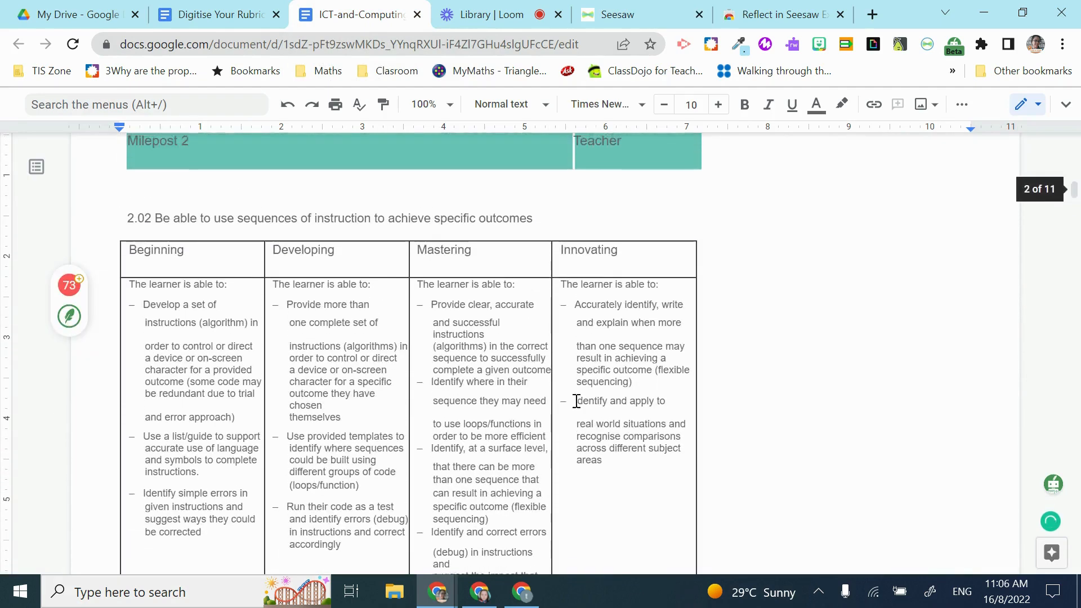
Capture the teacher's 2.02 heading and whole table as a selected area with the Seesaw extension, and paste it onto the template's third page.
click(927, 45)
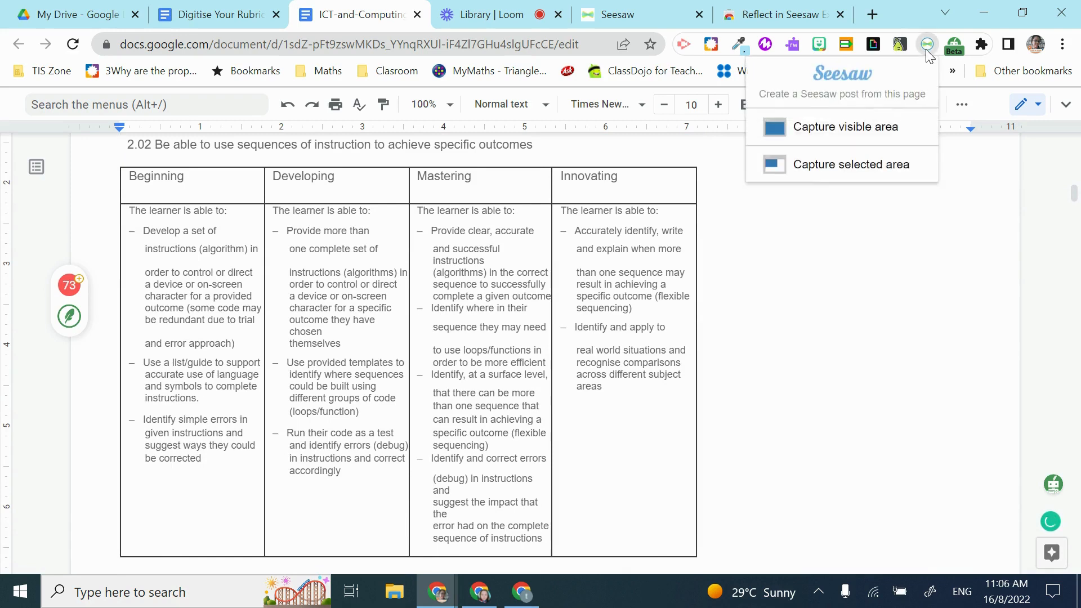
click(869, 166)
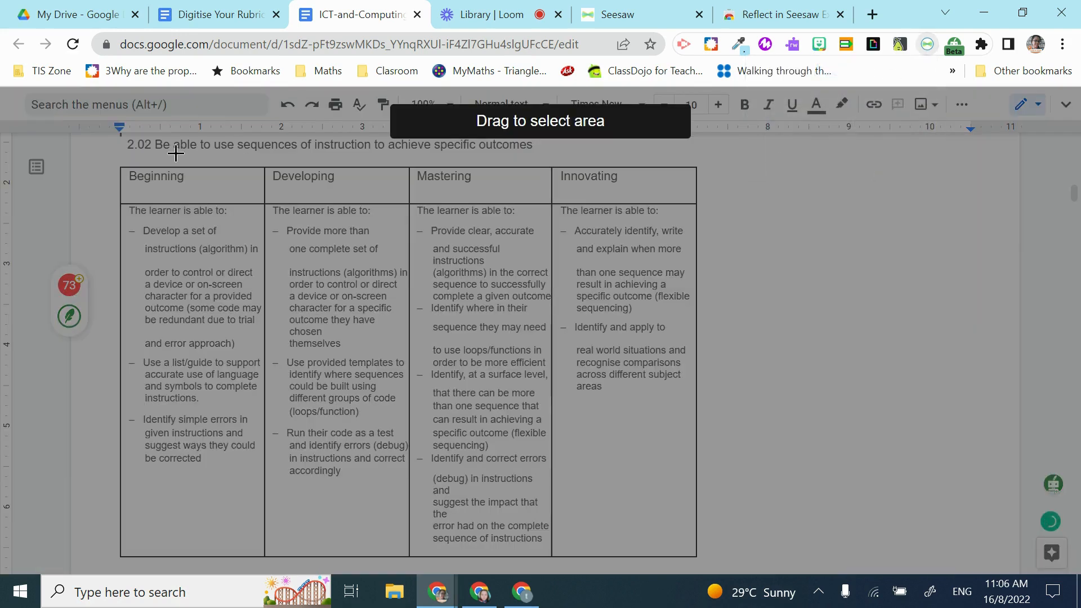
drag(107, 140, 704, 558)
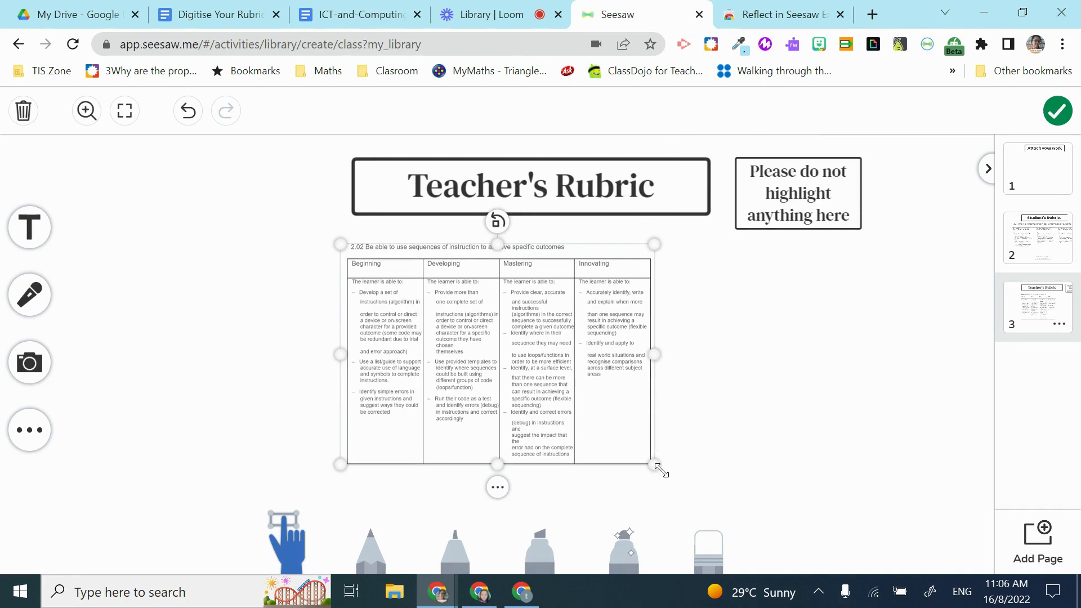
Enlarge the pasted teacher rubric and centre it just below the "Teacher's Rubric" title.
drag(655, 466, 749, 531)
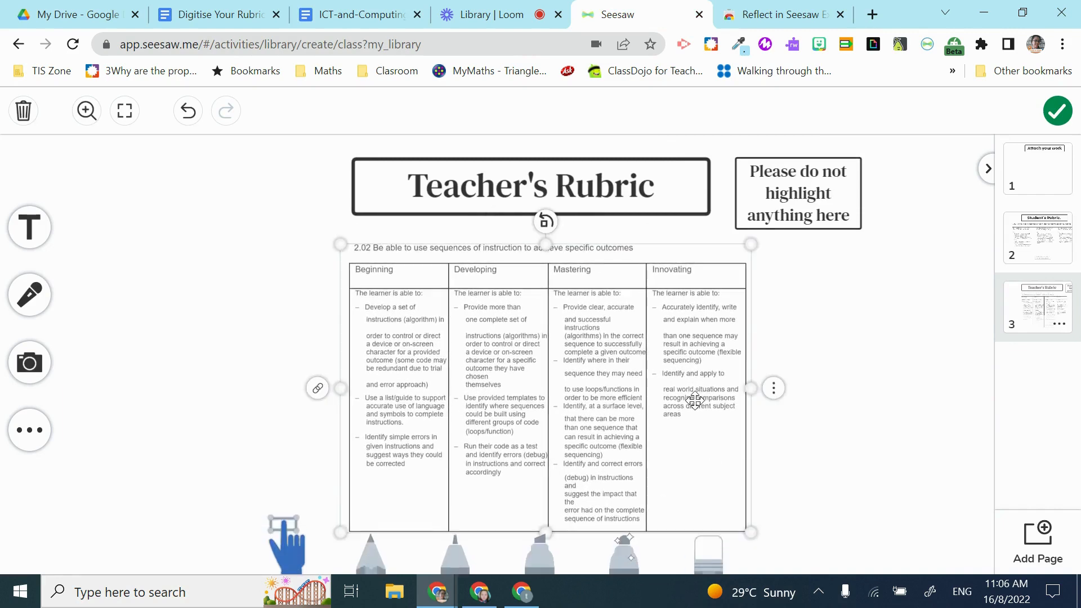
drag(694, 400, 695, 389)
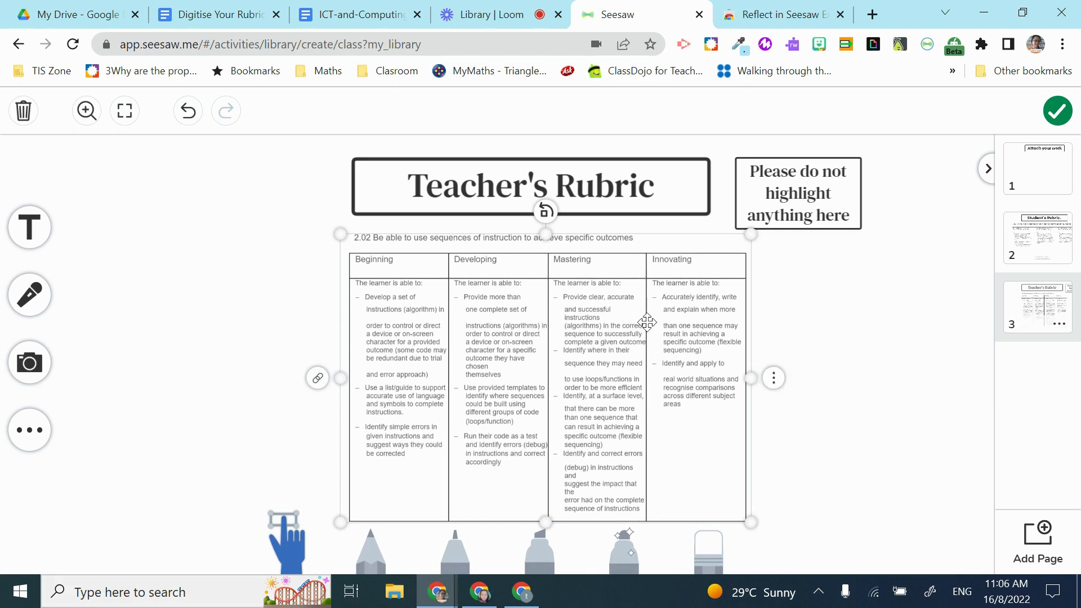
drag(649, 321, 633, 321)
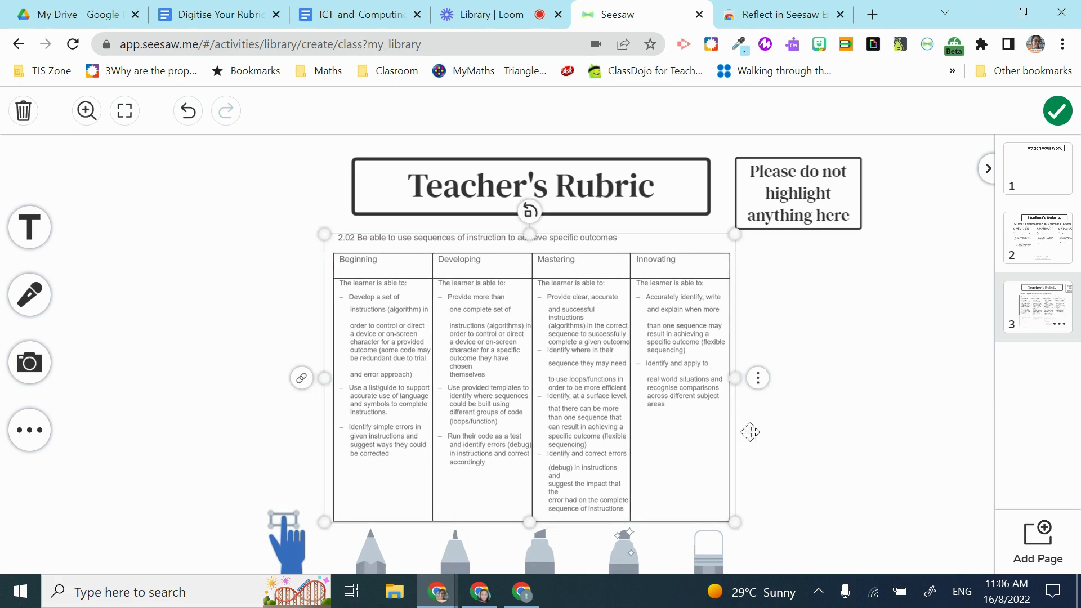
Apply Lock All to the teacher rubric image on the third page.
click(758, 383)
mouse_move(704, 275)
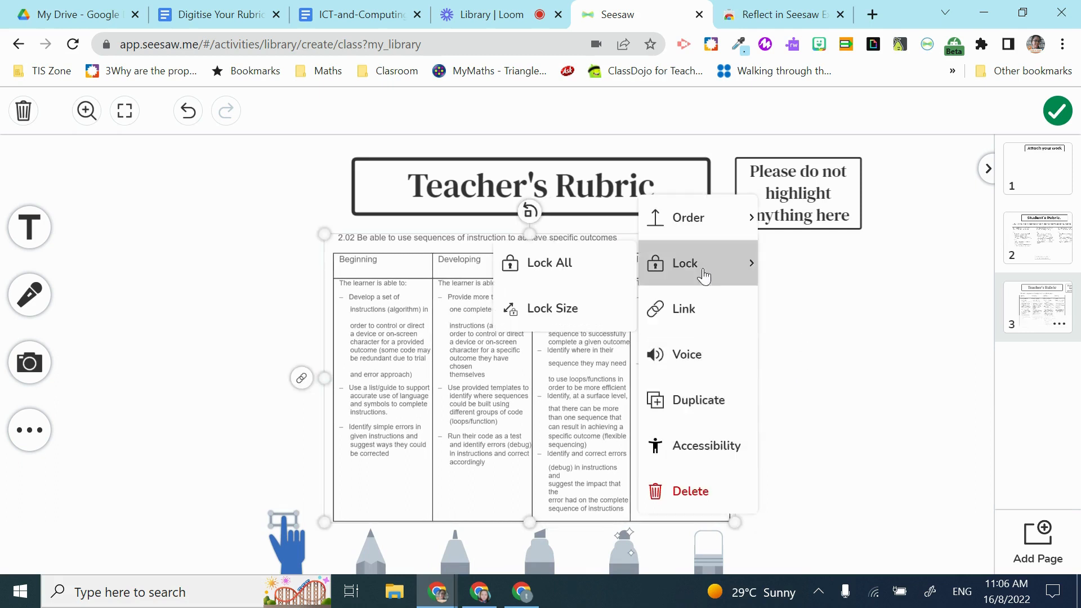
click(616, 270)
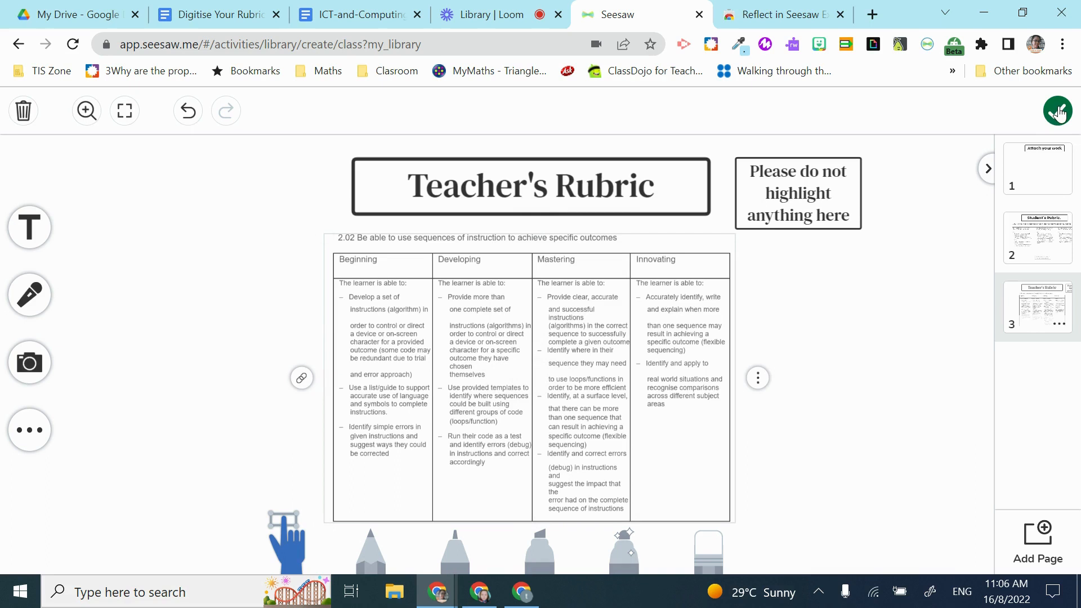
Finish the three-page student template and go to the skills setting of the Trial Rubric Assignment activity.
click(1058, 111)
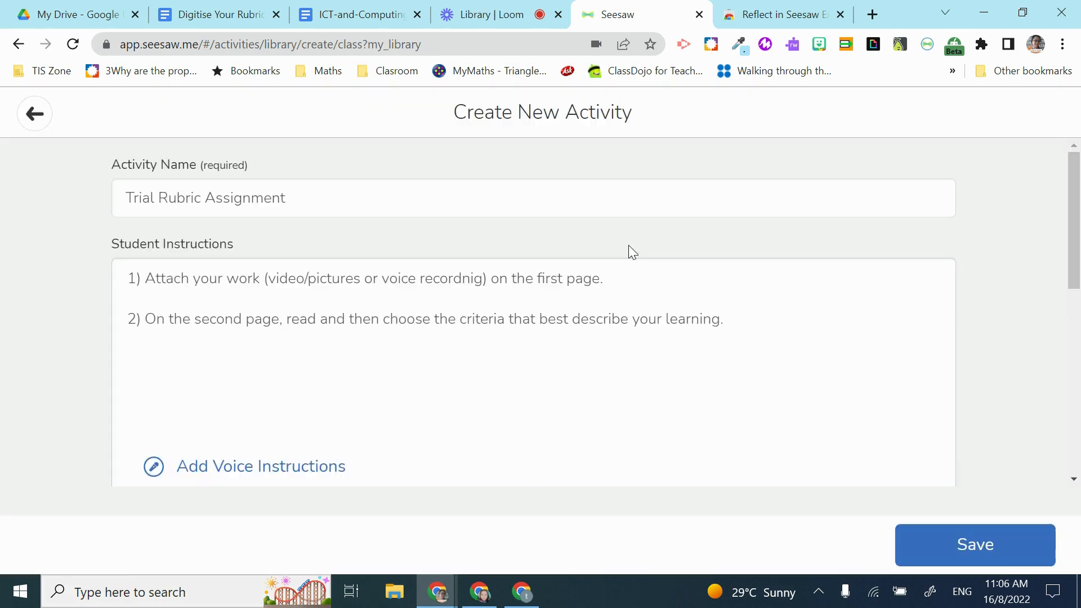
scroll(629, 247, down, 6)
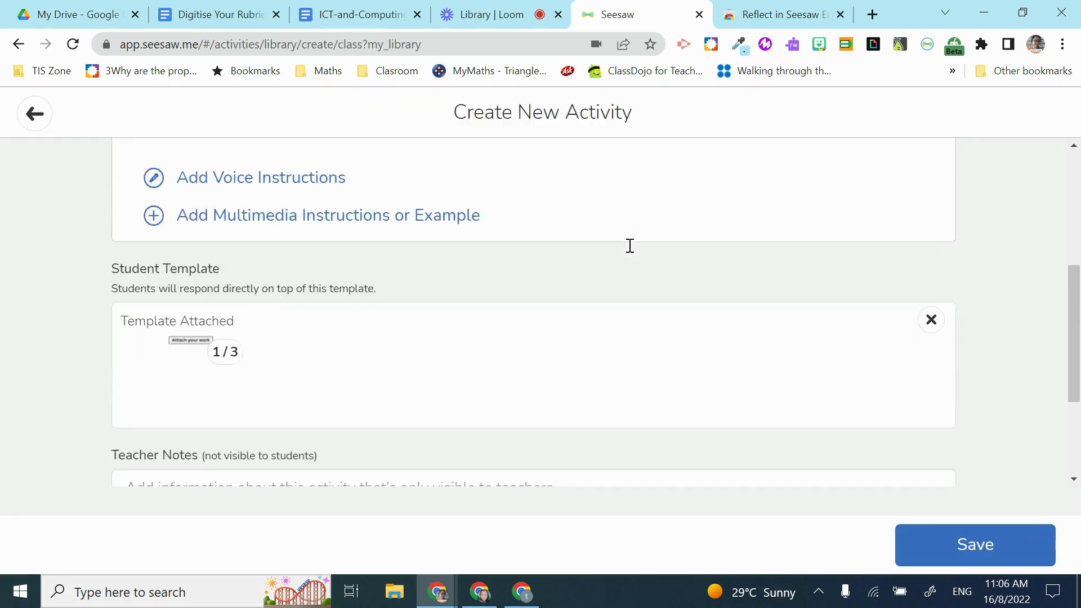
scroll(779, 406, down, 2)
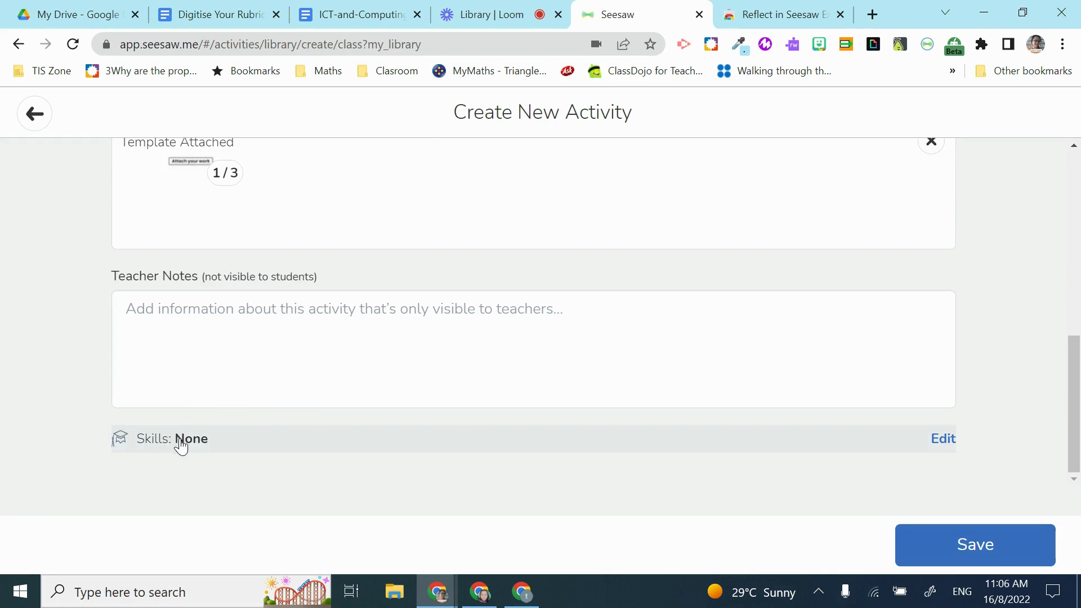
Open the activity's skill tagging list and examine the Rating skill's details and its grade options.
click(936, 446)
scroll(594, 323, down, 2)
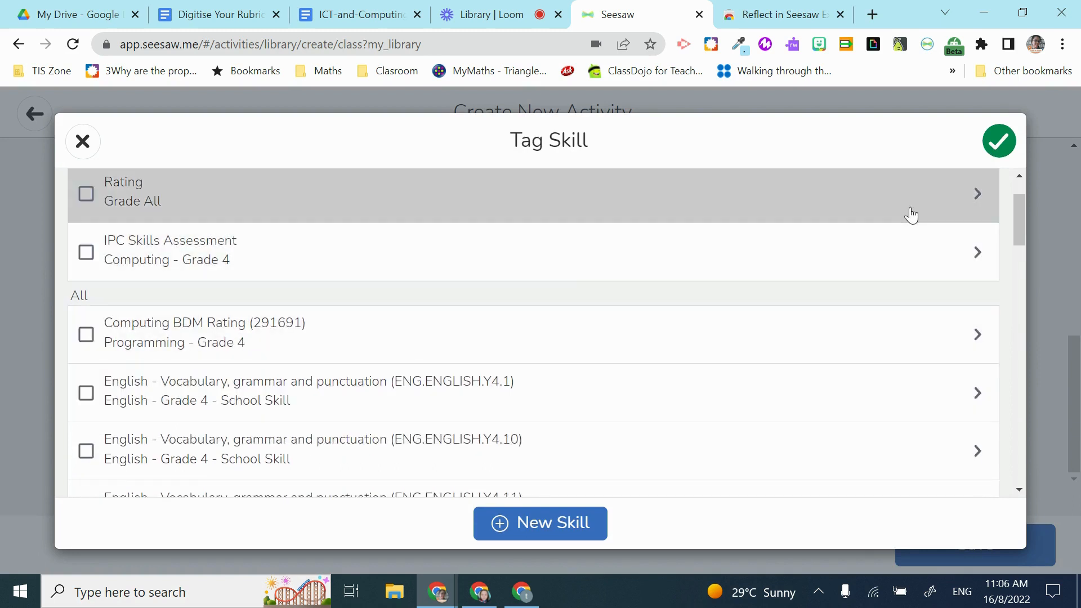
click(977, 197)
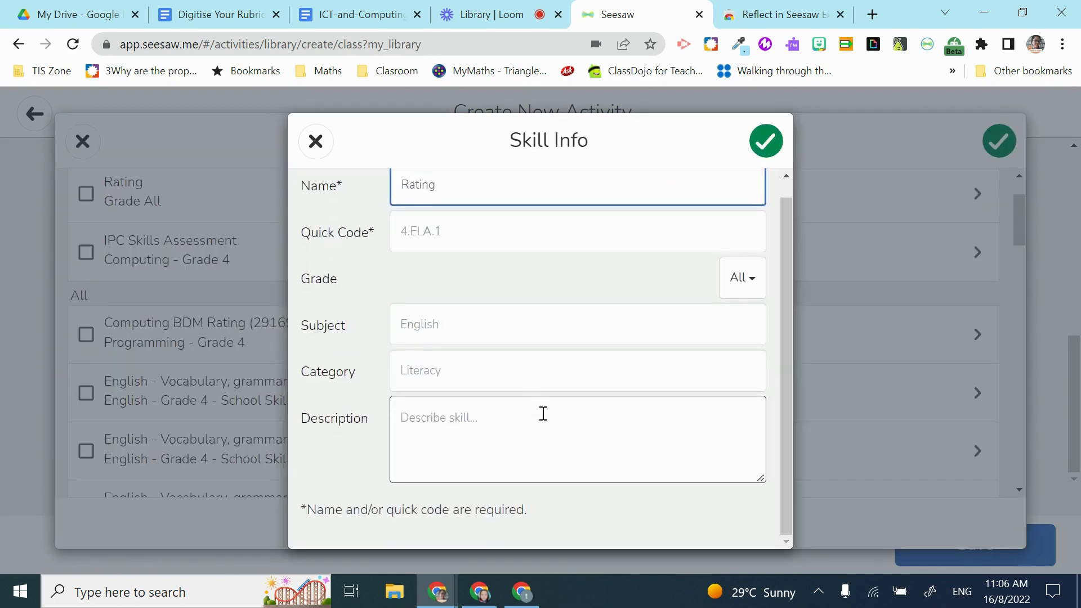
click(754, 279)
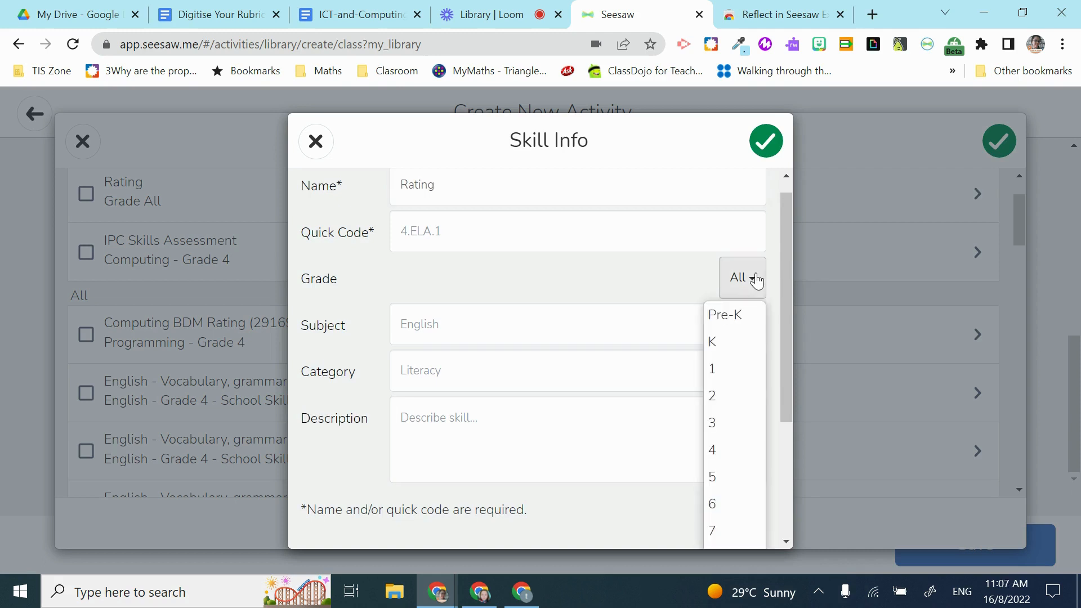
click(617, 277)
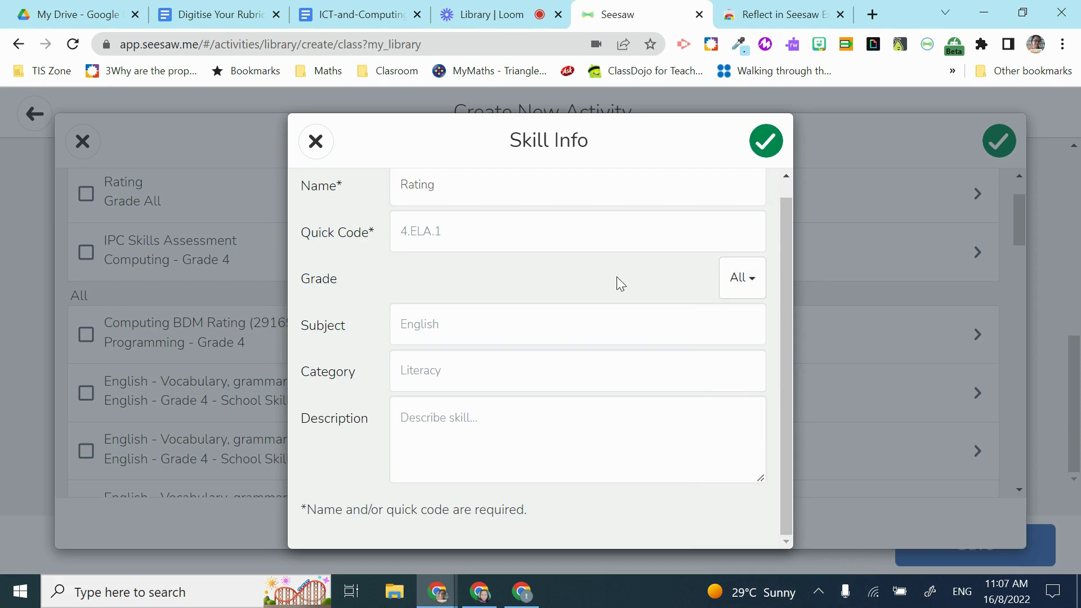
click(316, 141)
scroll(543, 396, up, 1)
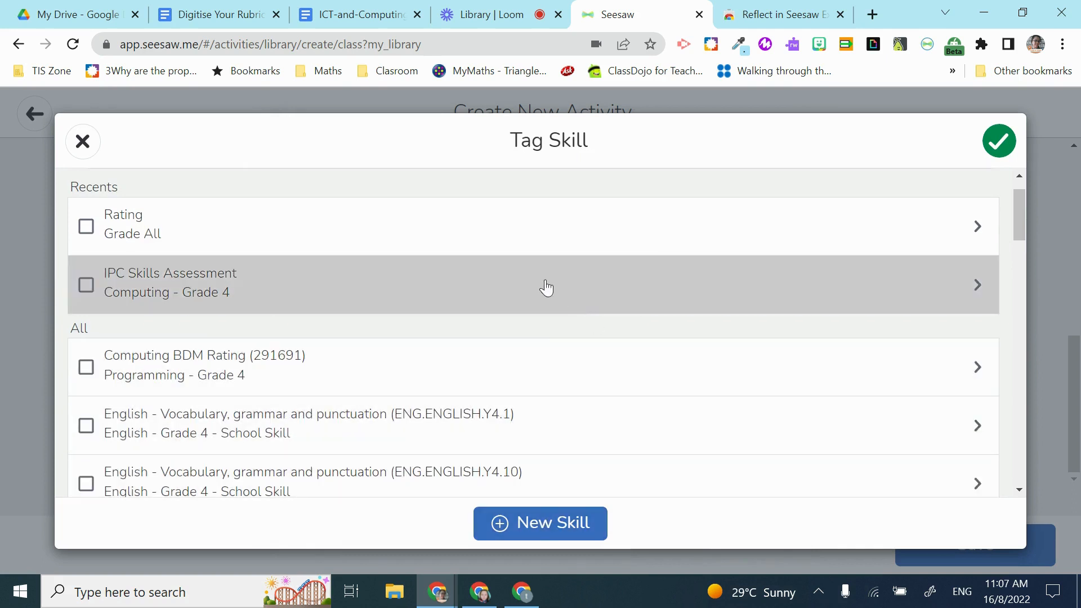
Look over the fields offered for creating a new skill, and leave without adding one.
click(559, 524)
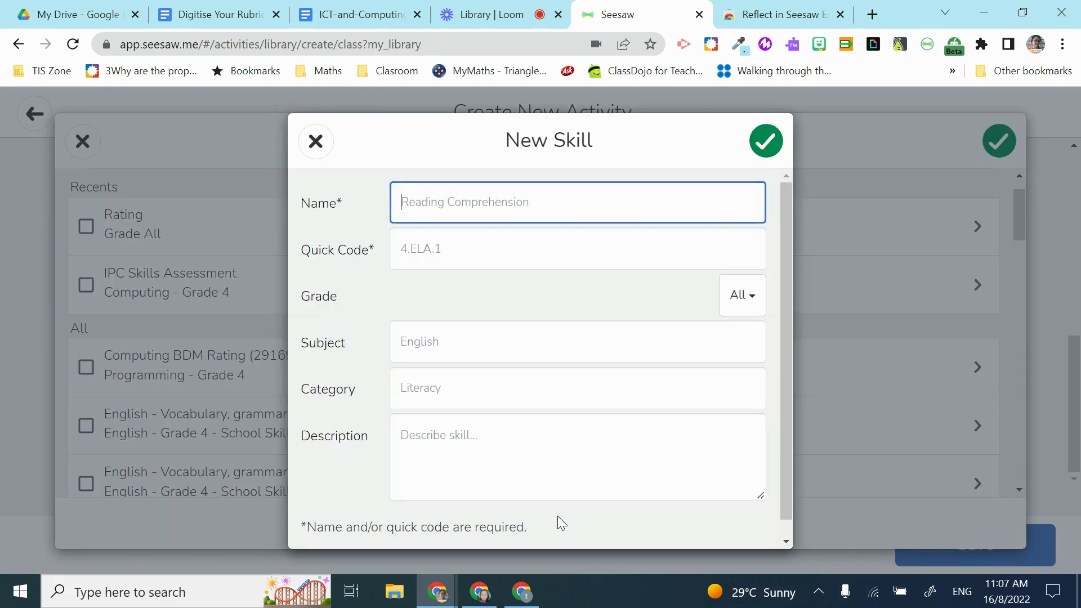
scroll(560, 431, down, 1)
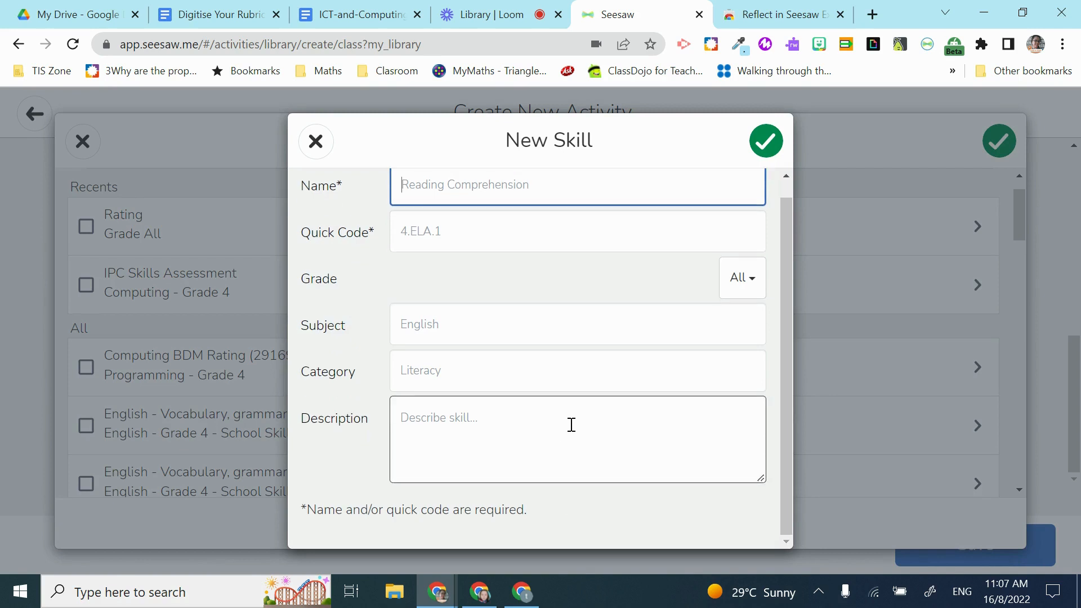
click(315, 140)
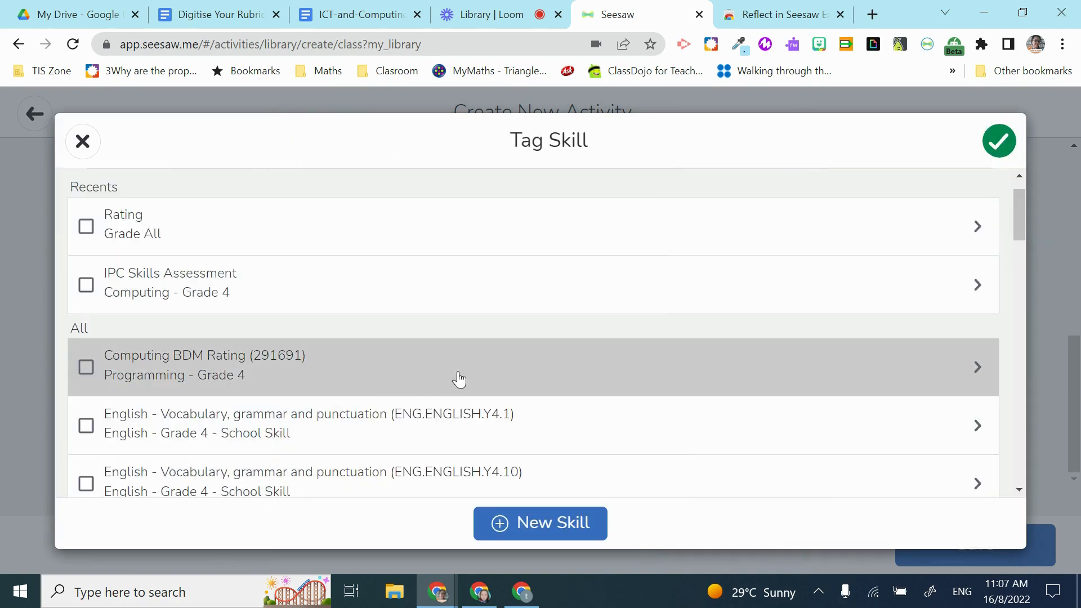
Tag the activity with the IPC Skills Assessment skill for Computing Grade 4, and save the activity.
scroll(458, 378, down, 1)
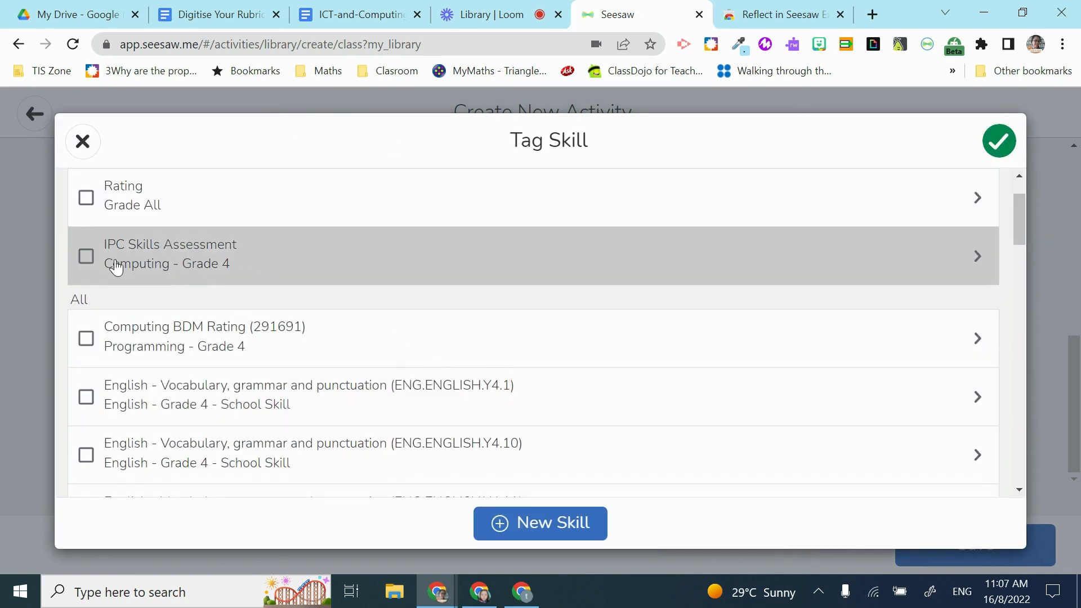
click(86, 258)
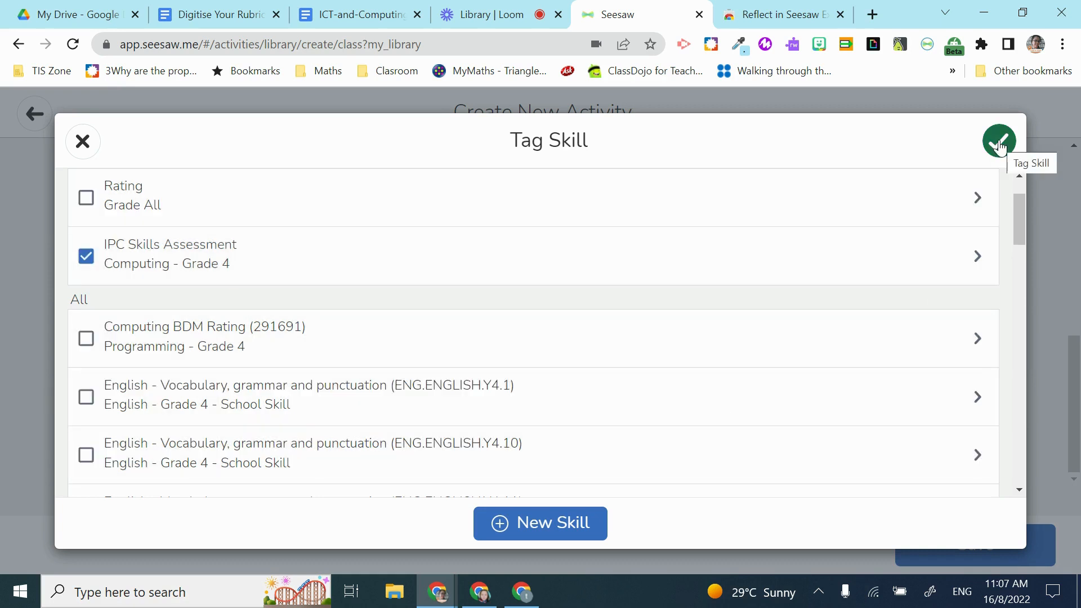
click(1000, 142)
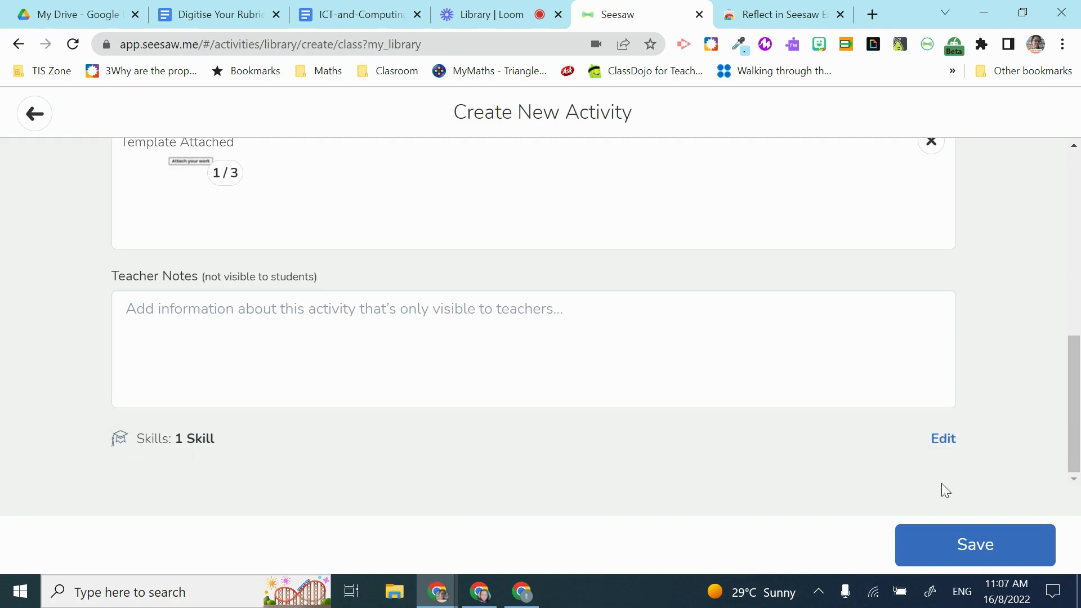
click(953, 542)
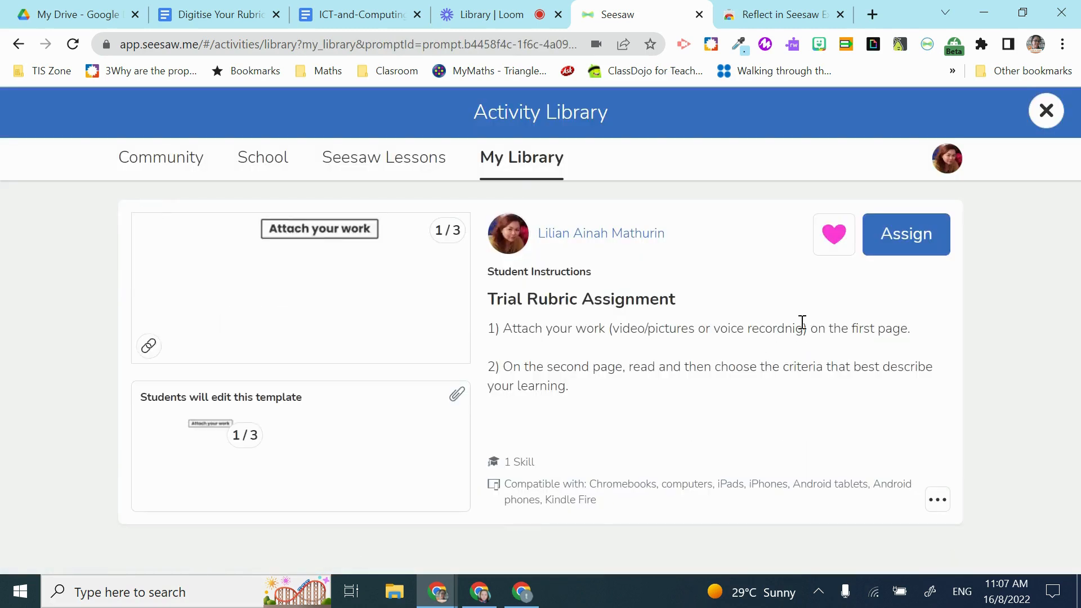
Assign the Trial Rubric Assignment to the Trial Class and go to that class's assigned activities.
click(903, 242)
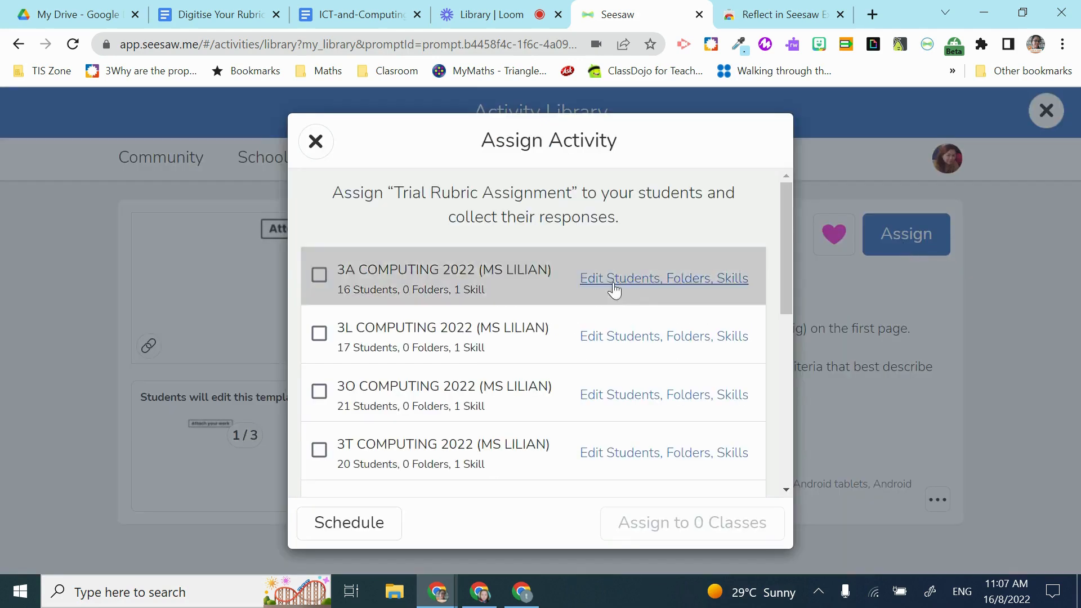
scroll(589, 329, down, 5)
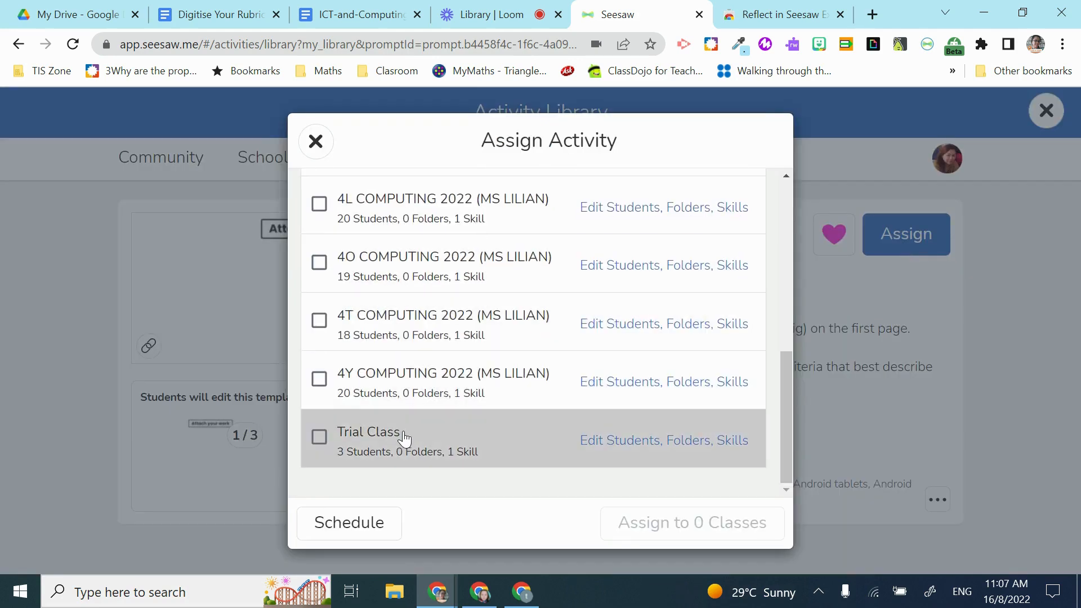
click(404, 438)
click(664, 526)
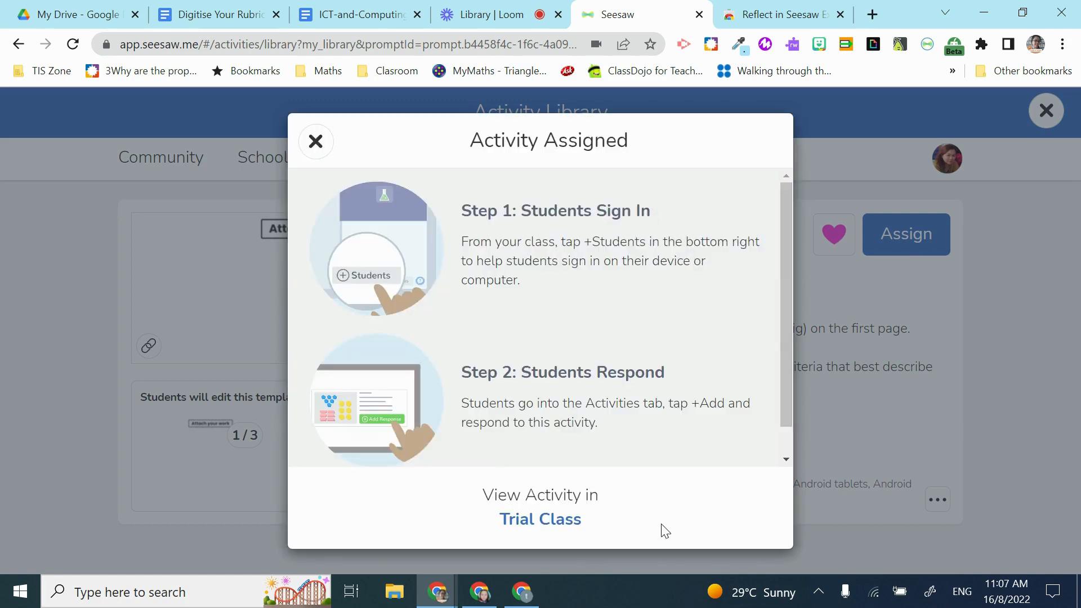
click(569, 519)
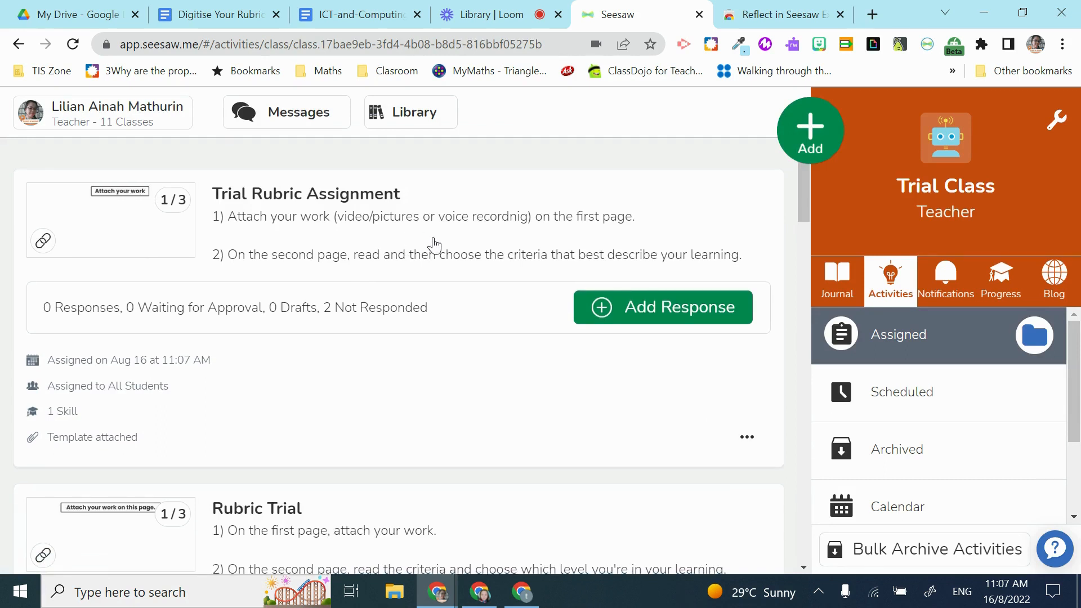
Start a response to the Trial Rubric Assignment as Sample Student and read the activity's instructions.
click(570, 231)
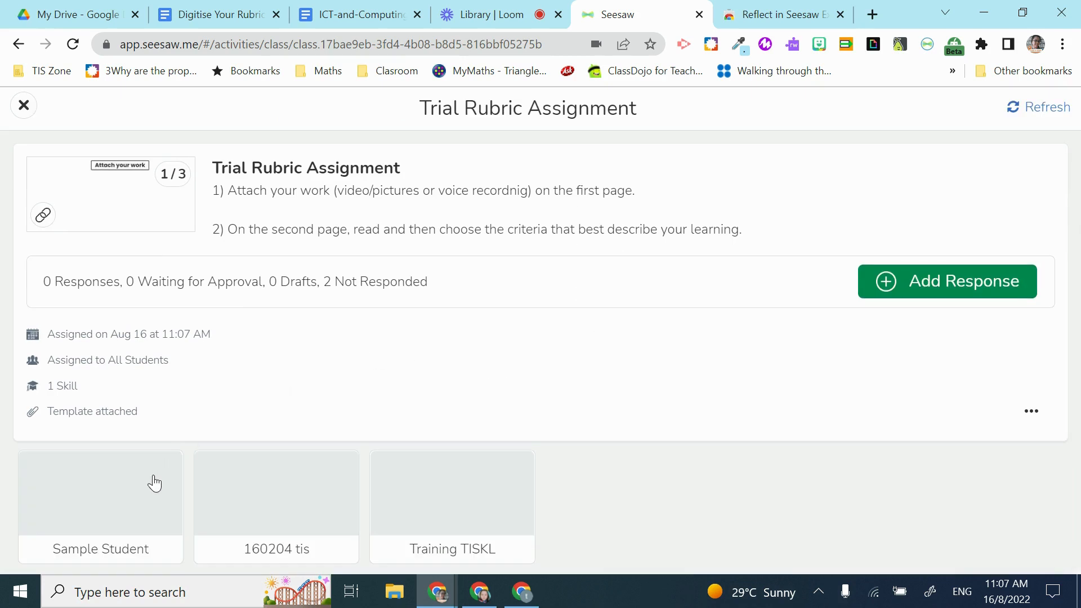
click(959, 284)
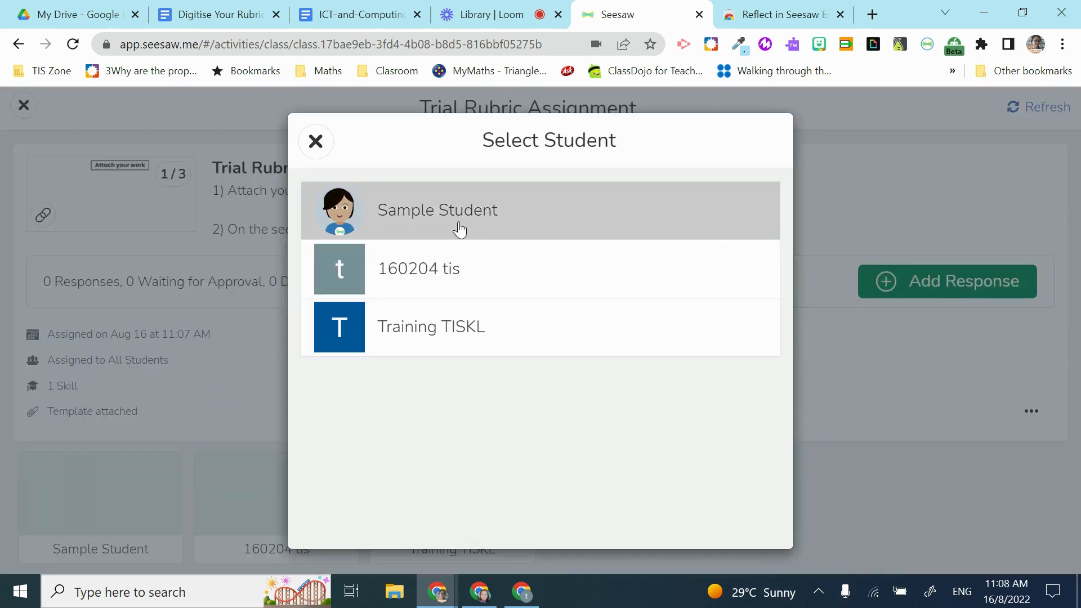
click(506, 214)
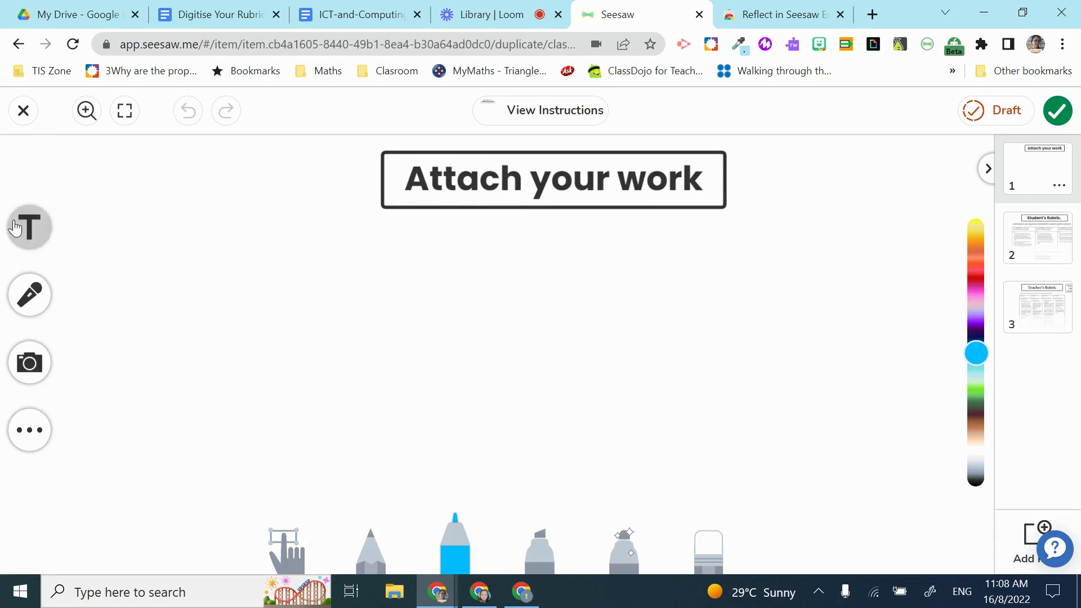
click(589, 127)
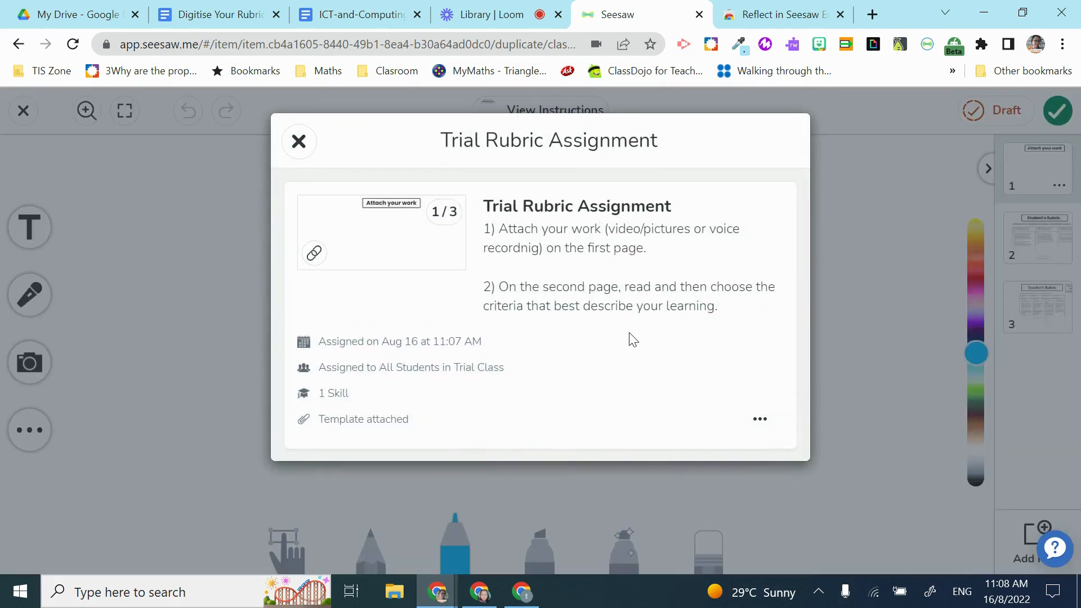
click(298, 140)
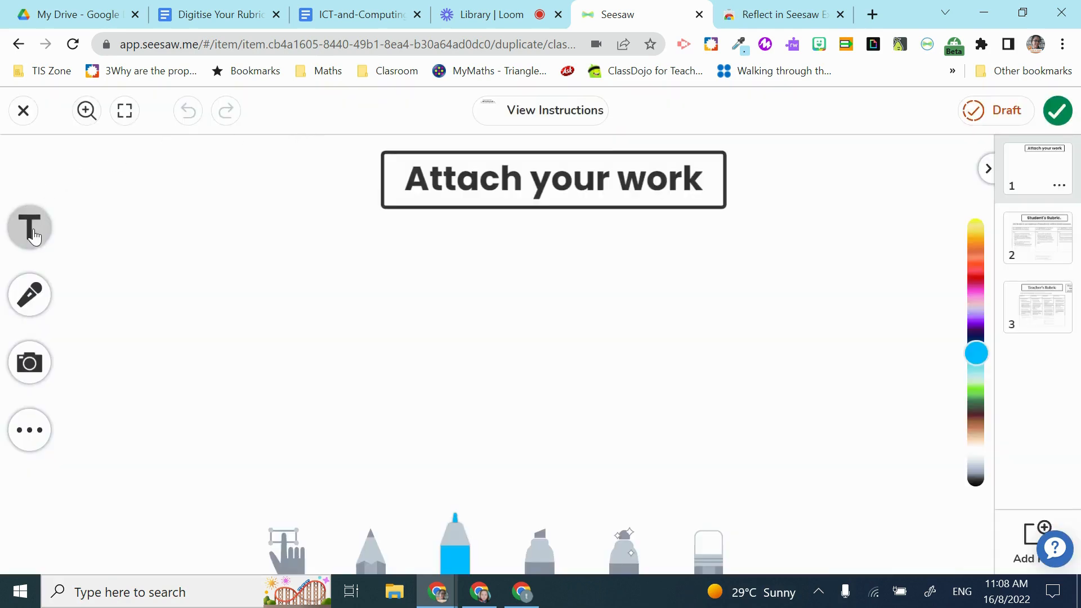
Record a short screen-and-voice clip on the "Attach your work" page, shift it slightly left, and show the photo, video and upload options.
click(33, 366)
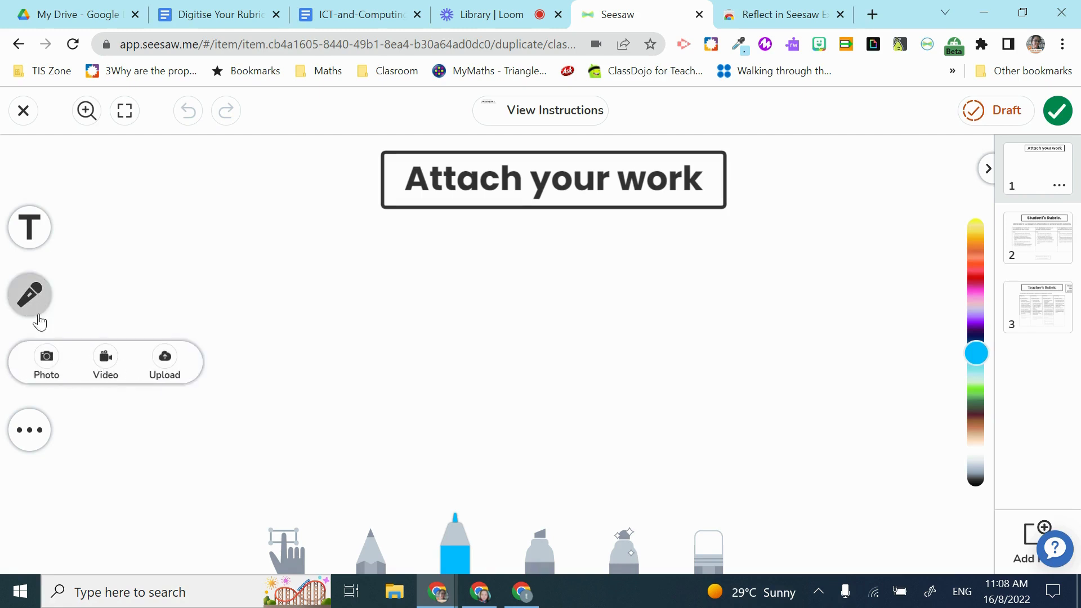
click(36, 308)
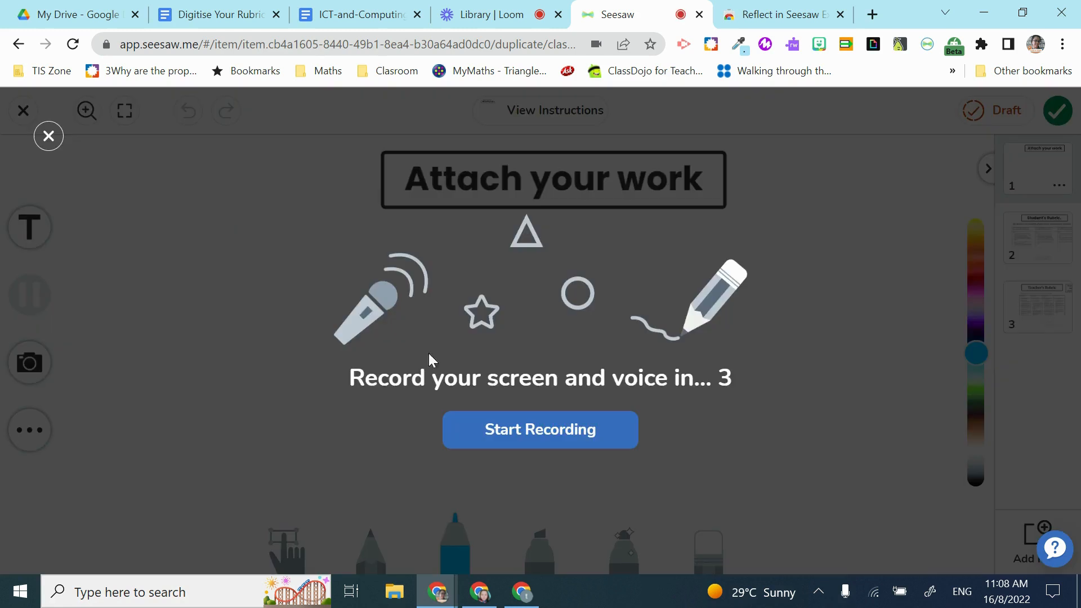
click(588, 442)
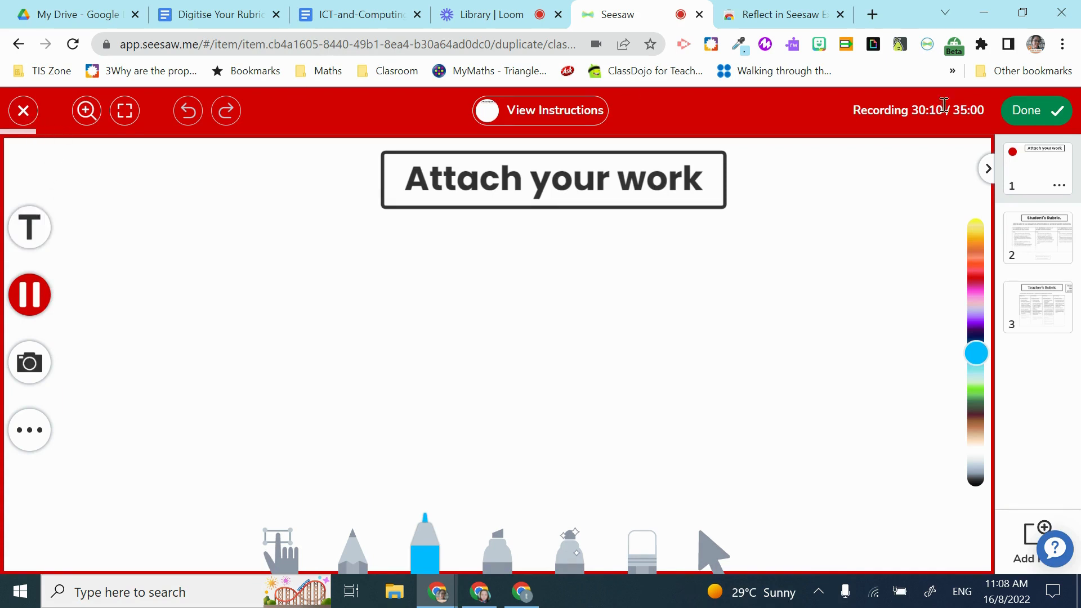
click(1026, 110)
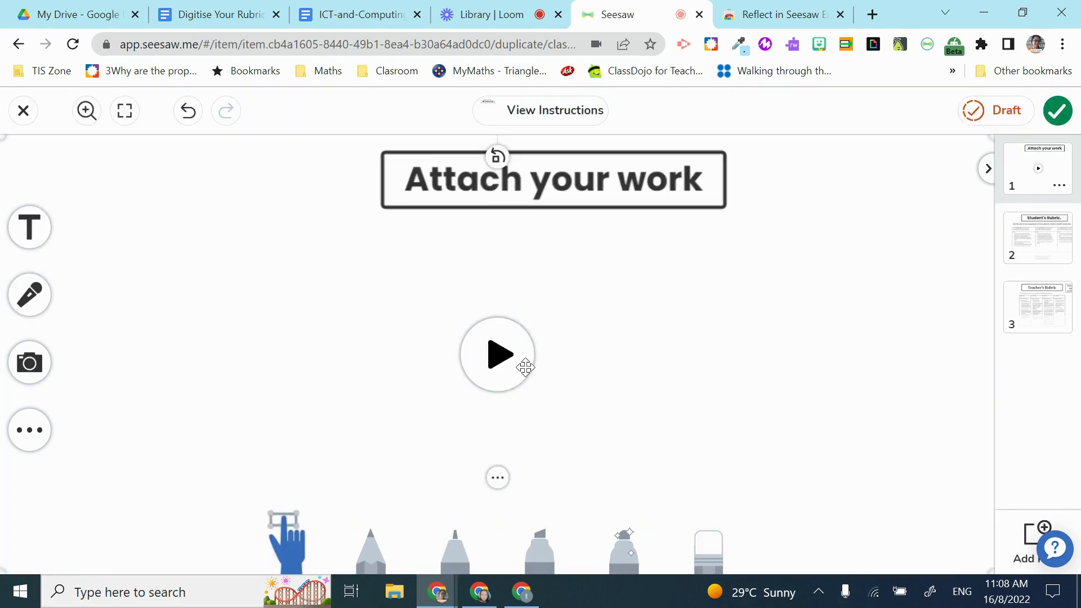
drag(499, 354, 370, 345)
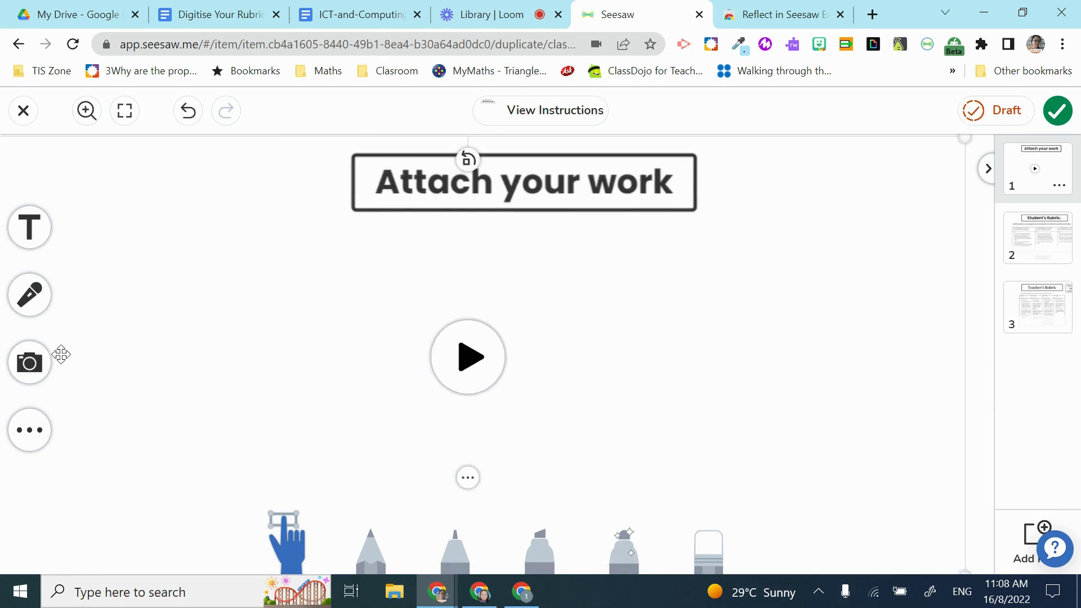
click(32, 378)
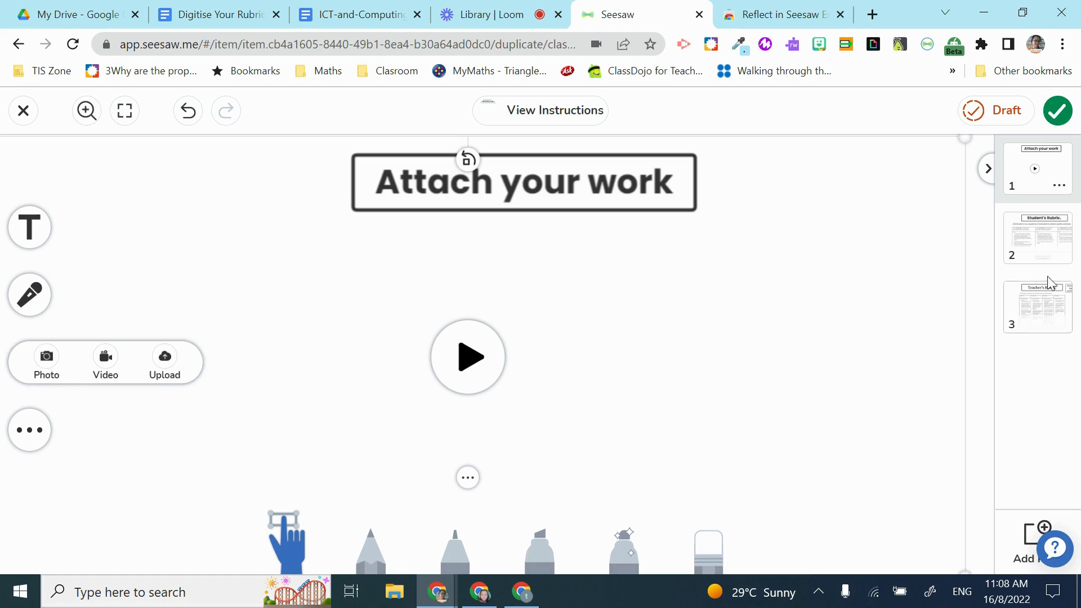
Shade the criteria in the "developing" column of the Student's Rubric page with the highlighter set to green.
click(1031, 243)
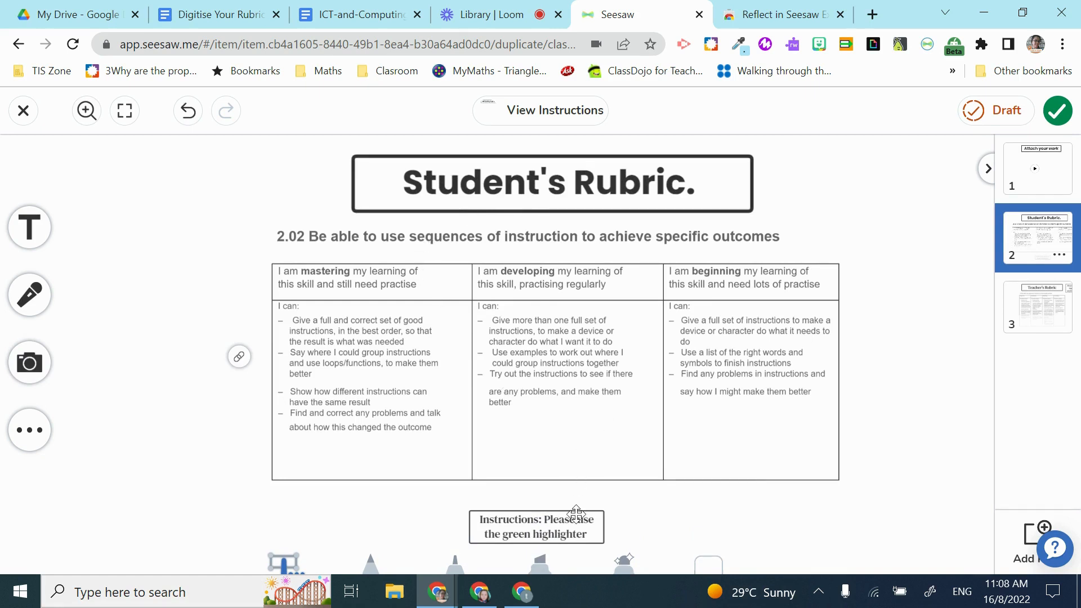
click(542, 561)
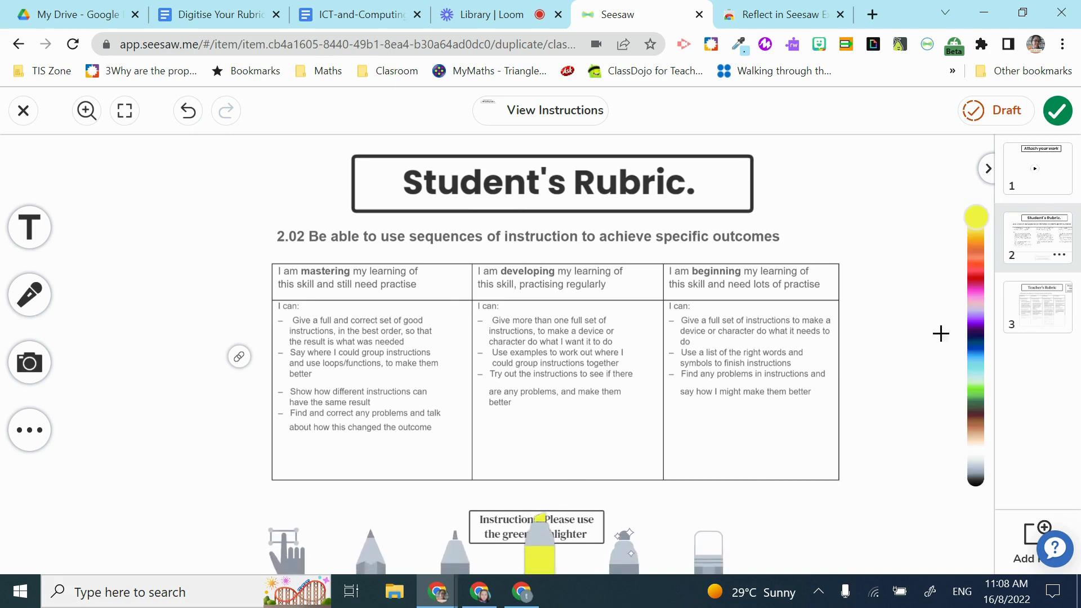
click(976, 396)
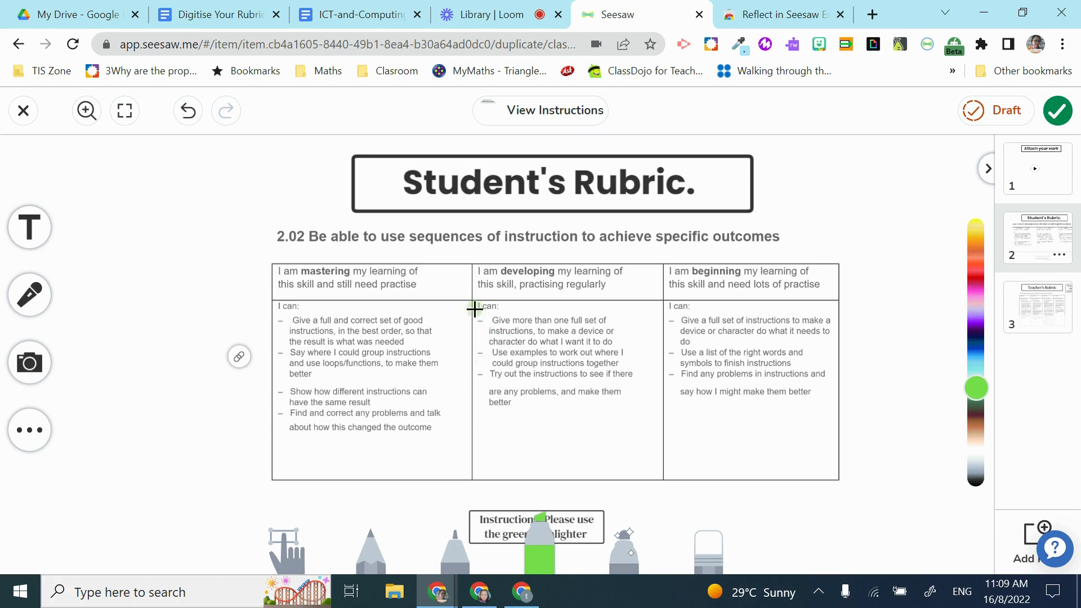
mouse_move(474, 310)
mouse_down()
mouse_move(604, 326)
mouse_move(557, 382)
mouse_move(495, 362)
mouse_move(509, 332)
mouse_move(531, 373)
mouse_move(589, 422)
mouse_move(623, 379)
mouse_move(603, 355)
mouse_move(654, 408)
mouse_move(644, 424)
mouse_up()
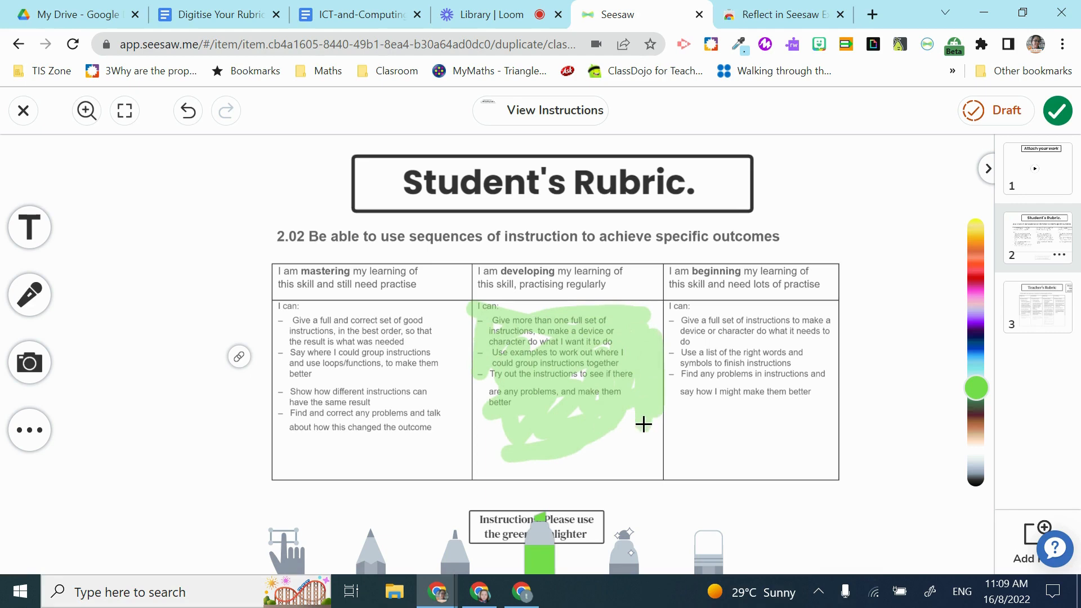
Check the Teacher's Rubric page of the response and submit the Sample Student's work.
click(1022, 338)
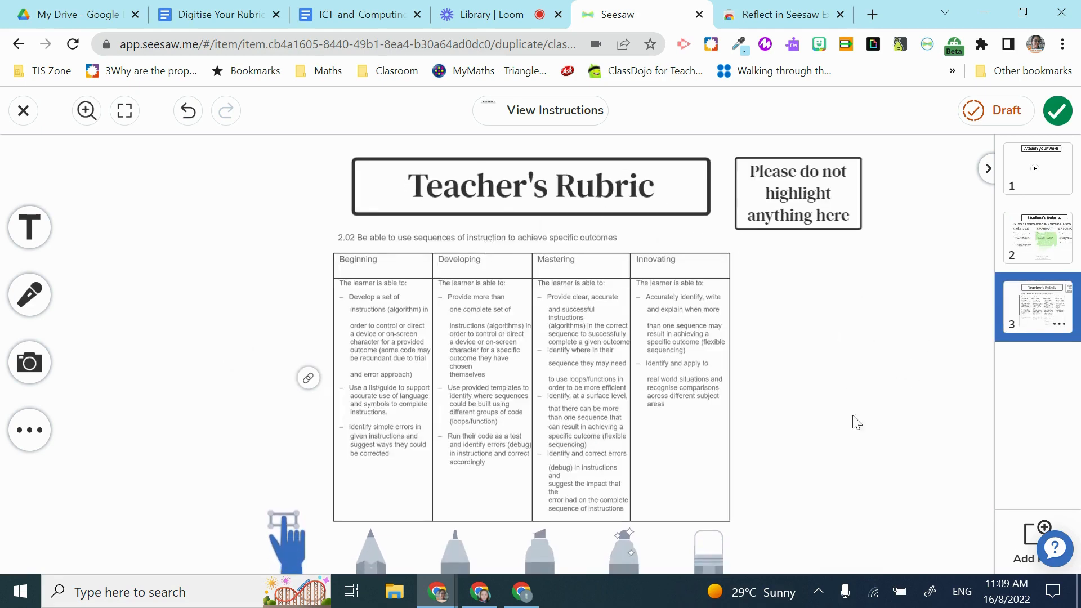
click(1056, 113)
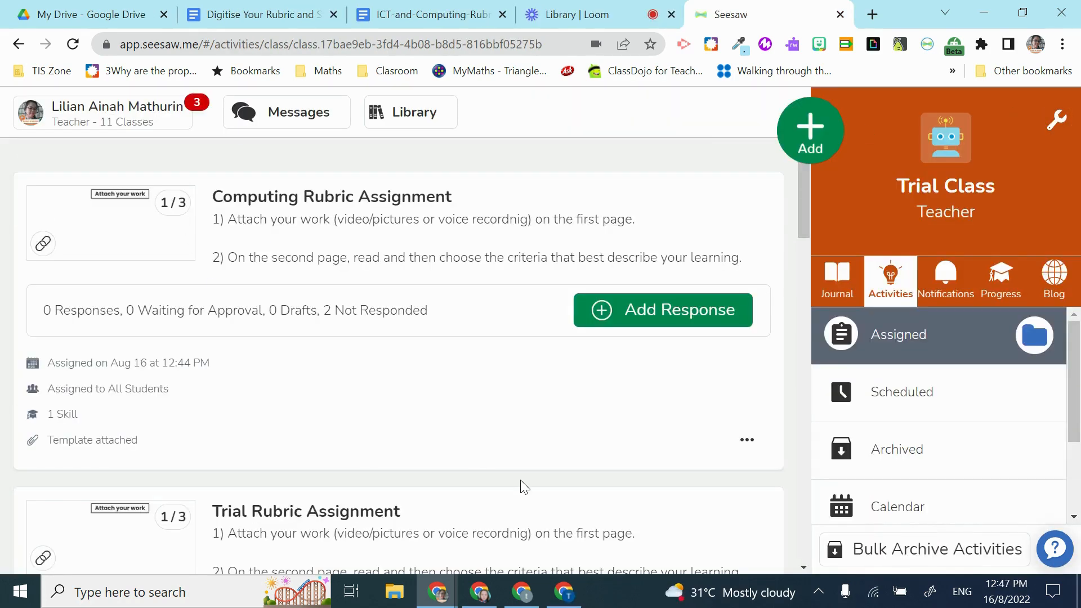
scroll(485, 253, down, 1)
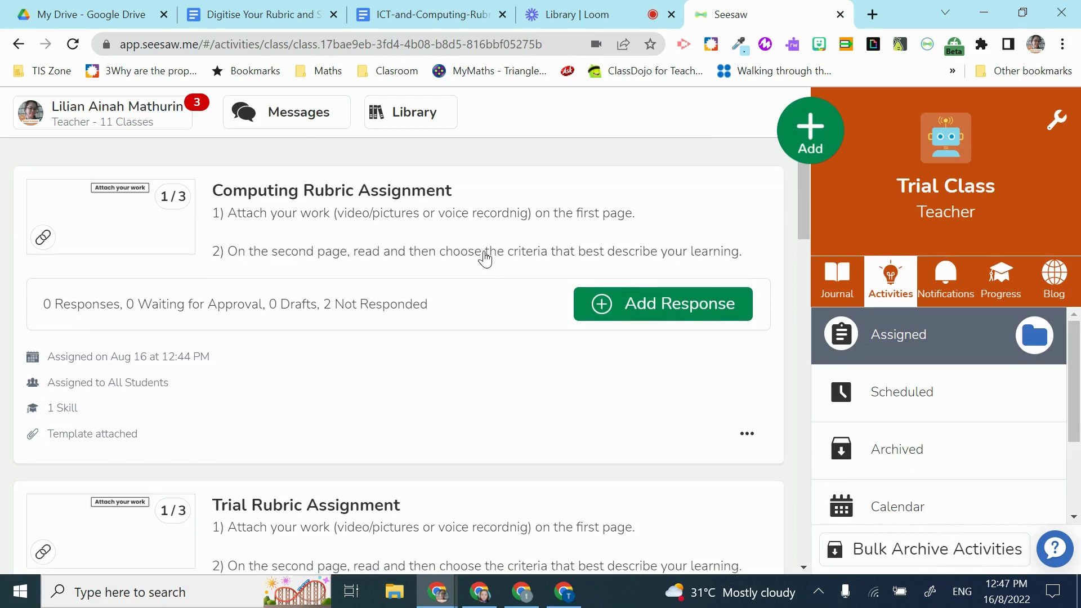
scroll(485, 254, up, 1)
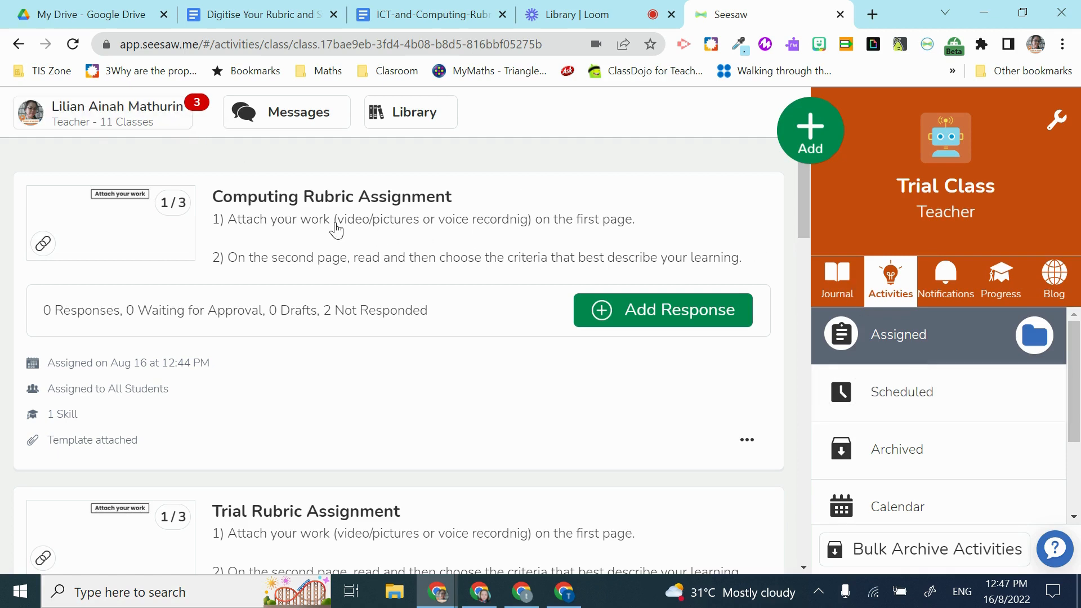
Open the Computing Rubric Assignment and review all three pages of the first response waiting for approval.
click(369, 223)
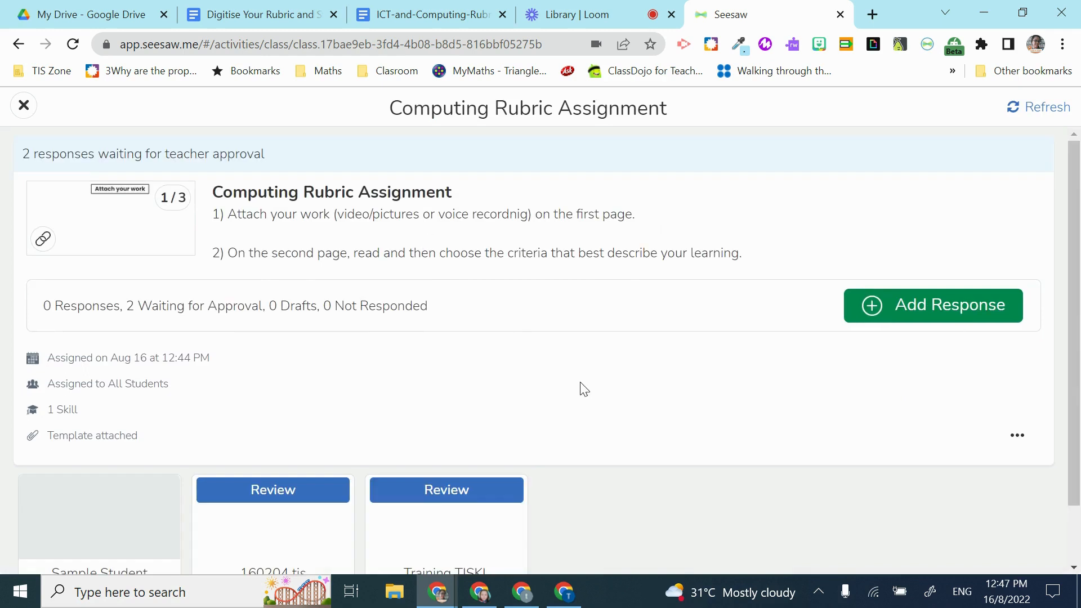
scroll(582, 388, down, 2)
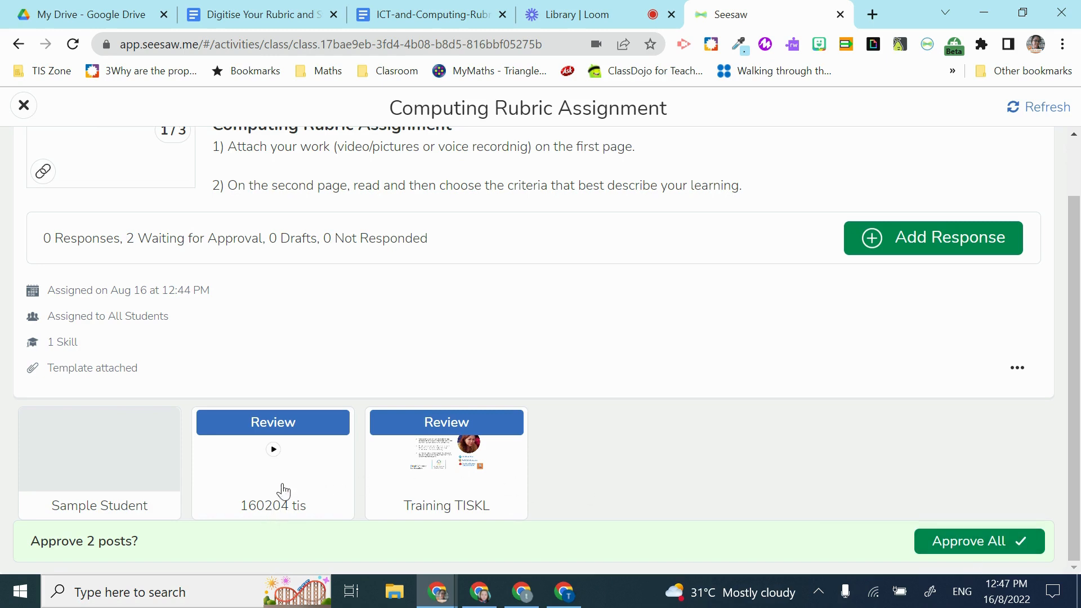
click(303, 445)
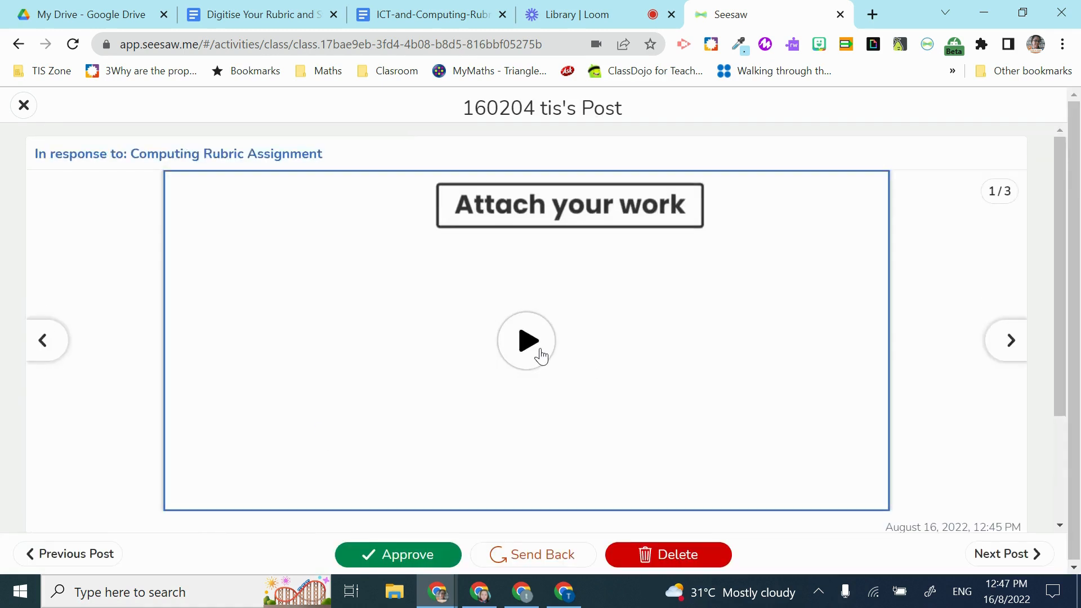
click(1019, 358)
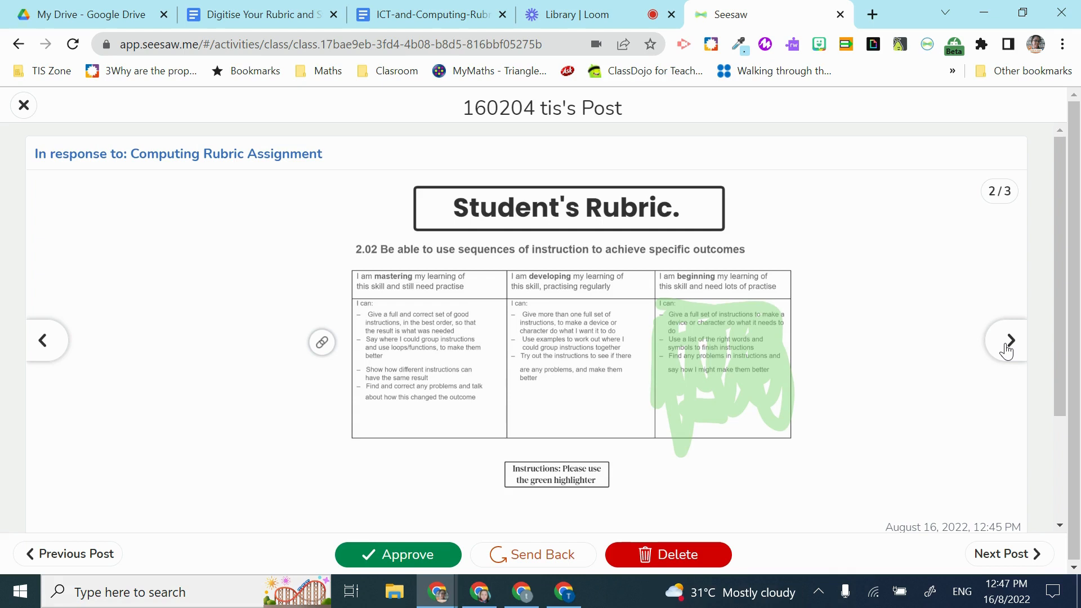
click(1009, 349)
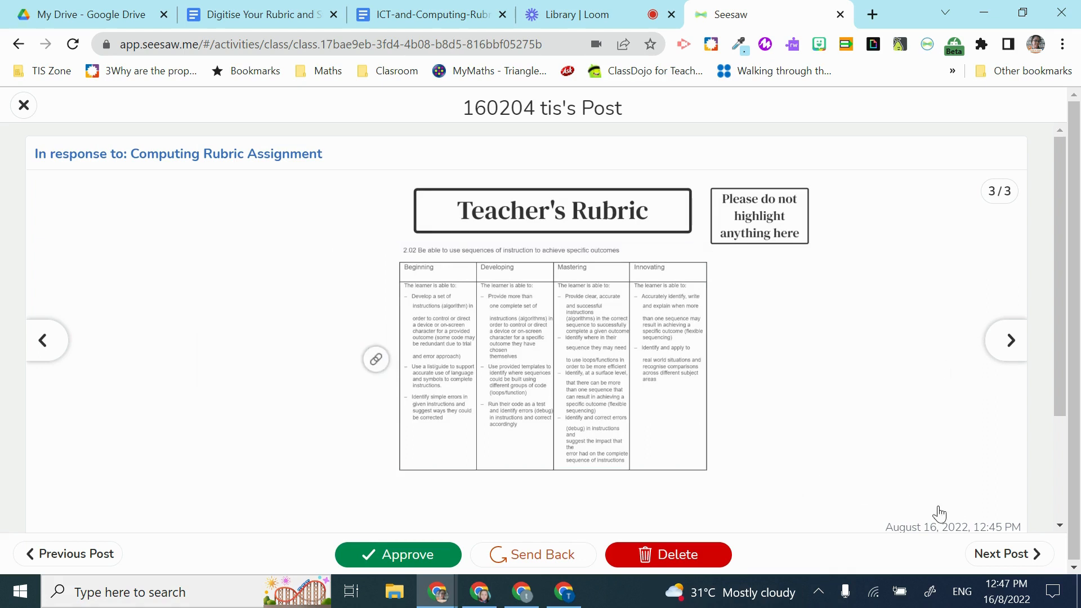
scroll(923, 452, down, 3)
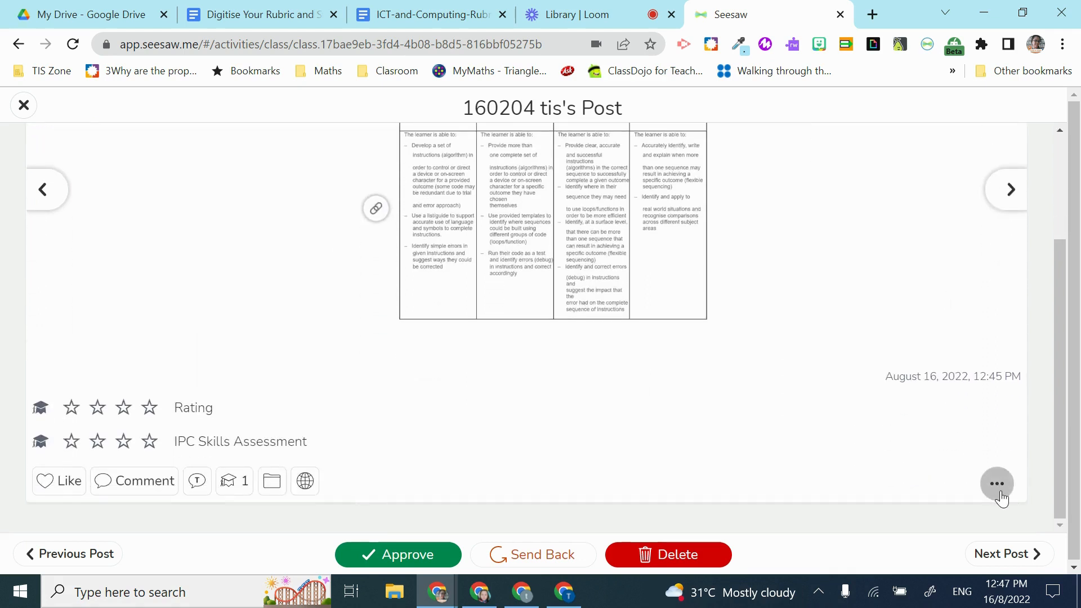
scroll(799, 360, up, 2)
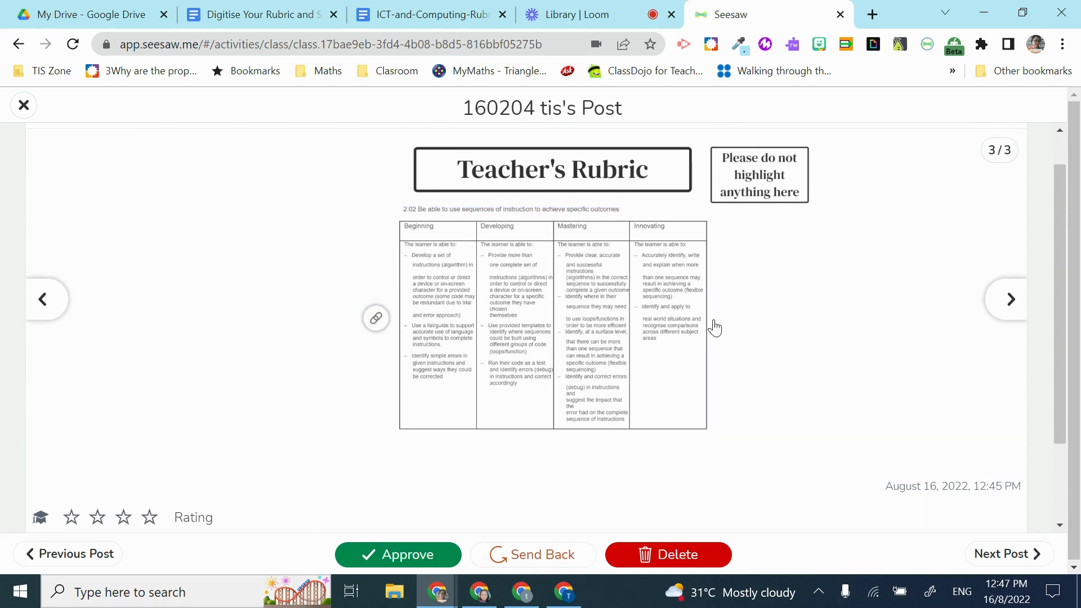
scroll(712, 326, up, 1)
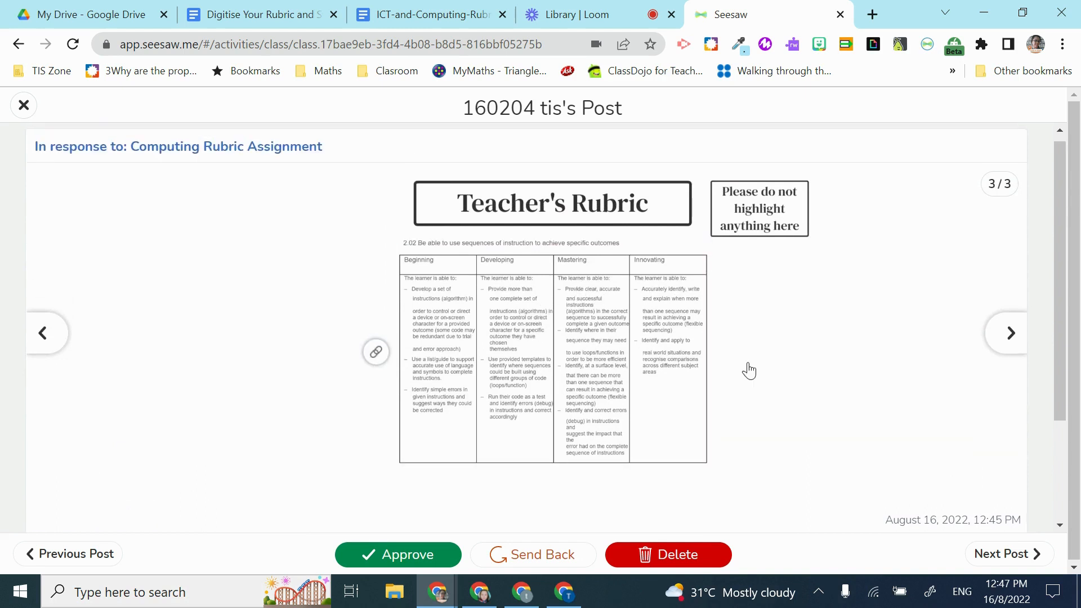
Edit the first student's post, shade the Developing column of the Teacher's Rubric page with the yellow highlighter, and save it.
scroll(901, 436, down, 1)
scroll(957, 459, down, 2)
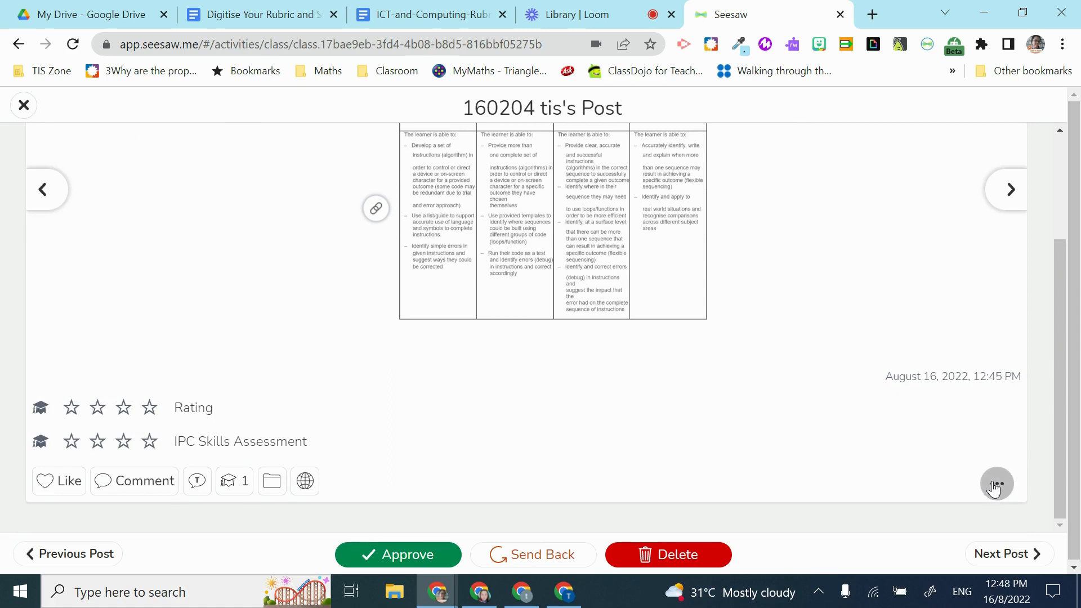
click(998, 485)
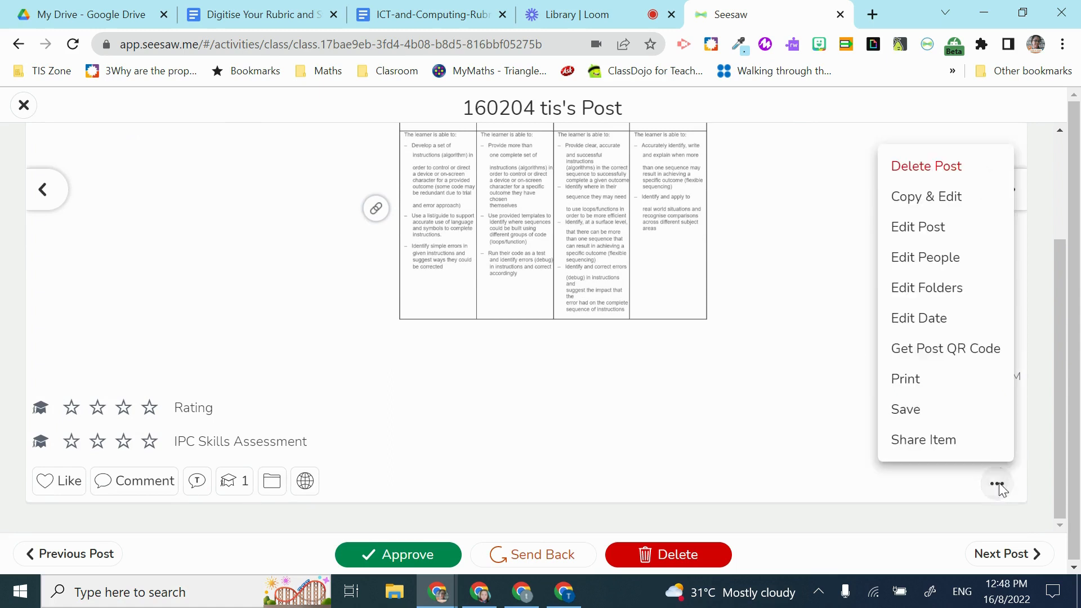
click(927, 231)
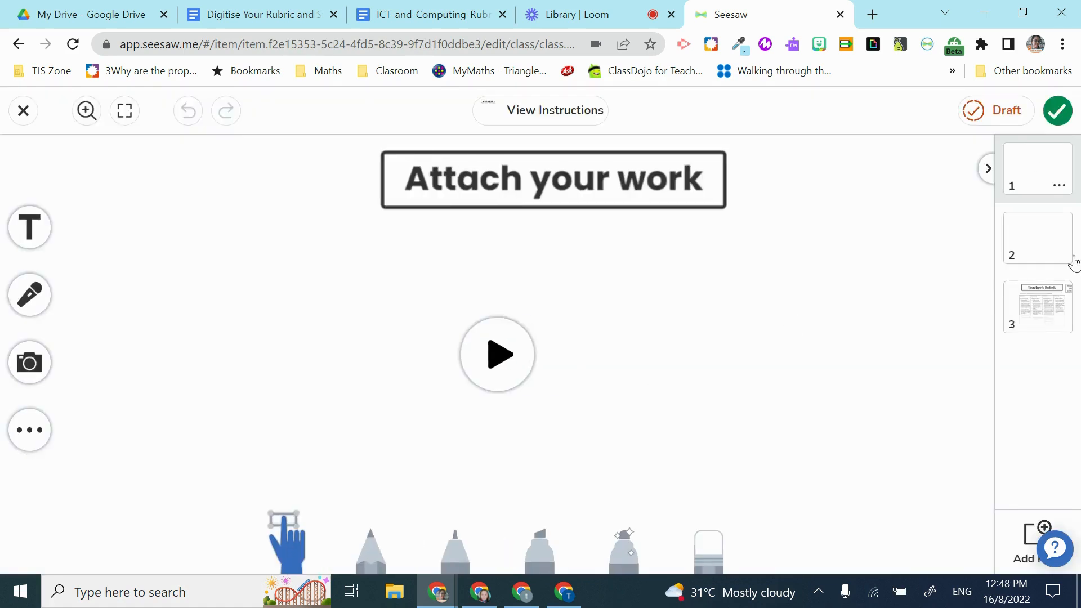
click(1056, 311)
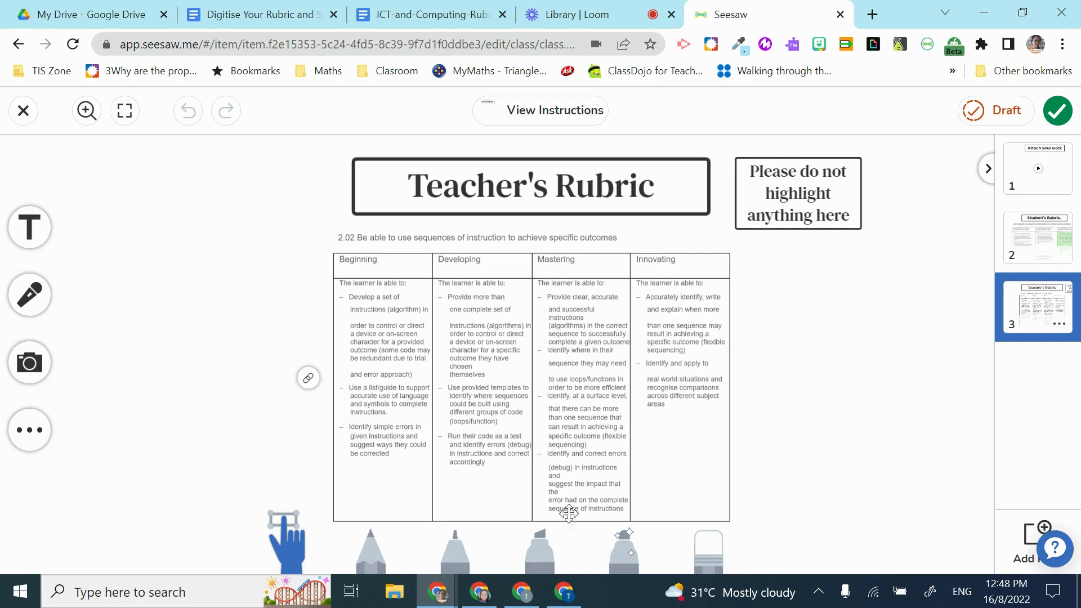
click(540, 562)
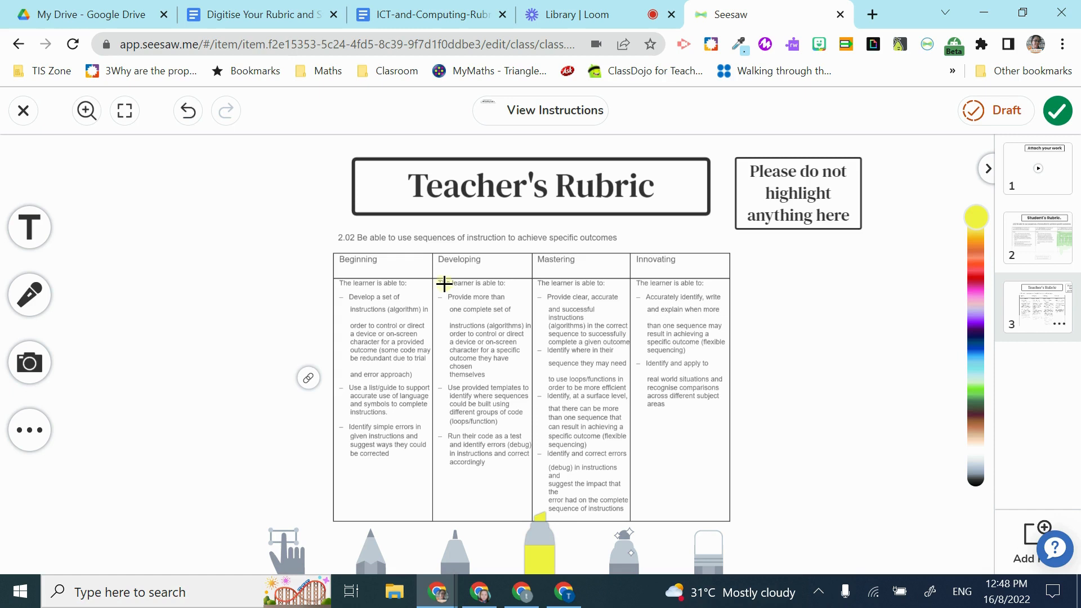
mouse_move(444, 285)
mouse_down()
mouse_move(484, 292)
mouse_move(445, 372)
mouse_move(482, 492)
mouse_move(486, 319)
mouse_move(509, 497)
mouse_move(449, 483)
mouse_move(519, 321)
mouse_move(520, 455)
mouse_up()
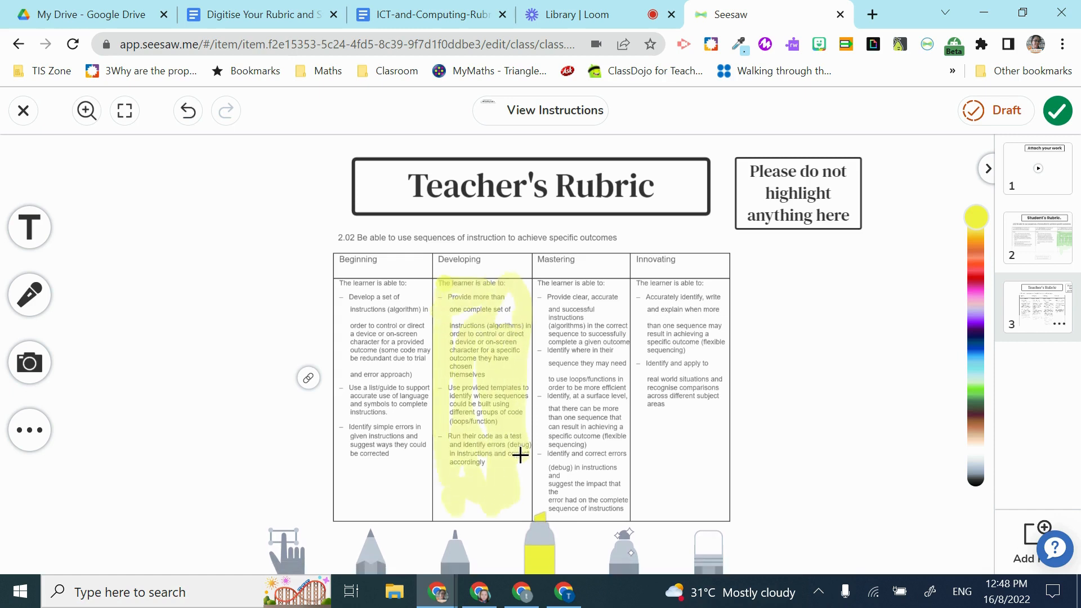
click(1058, 118)
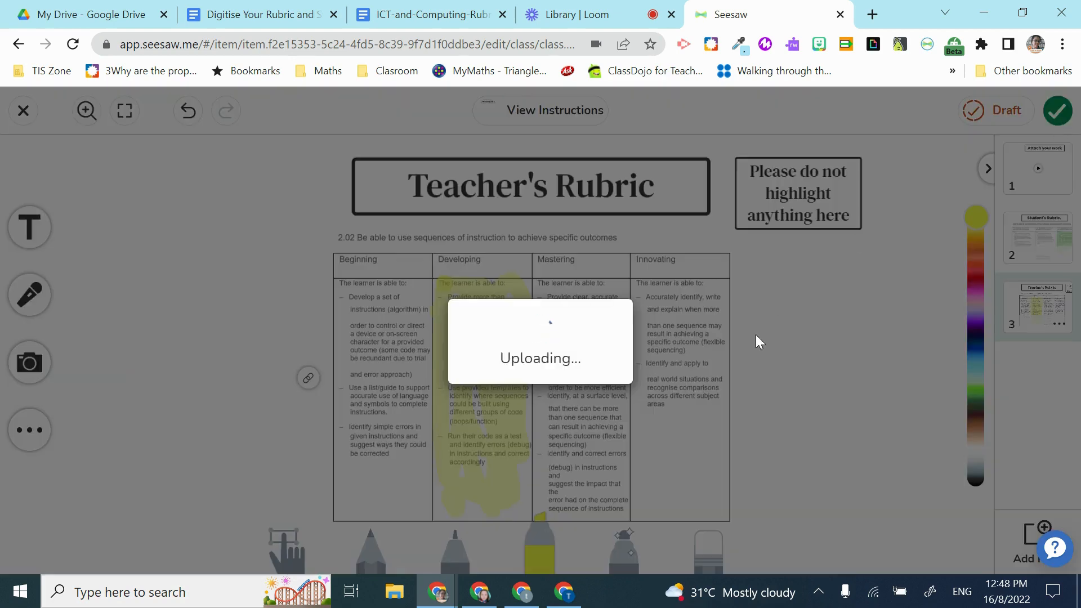
Reopen the first student's response to the Computing Rubric Assignment and rate its IPC Skills Assessment two stars.
scroll(495, 441, down, 3)
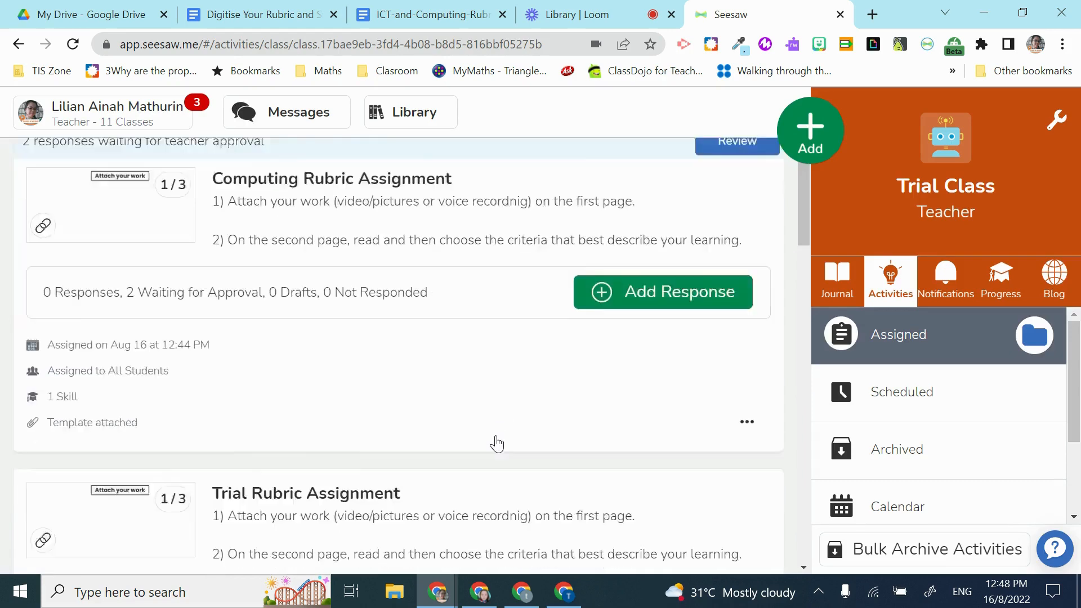
scroll(495, 444, down, 1)
scroll(404, 400, down, 1)
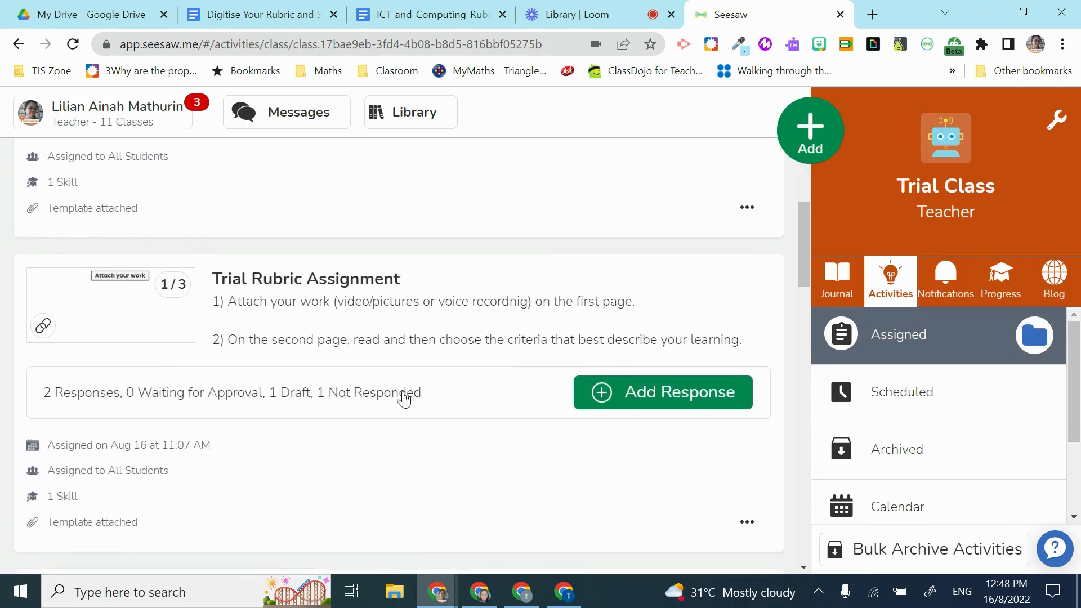
scroll(405, 399, up, 4)
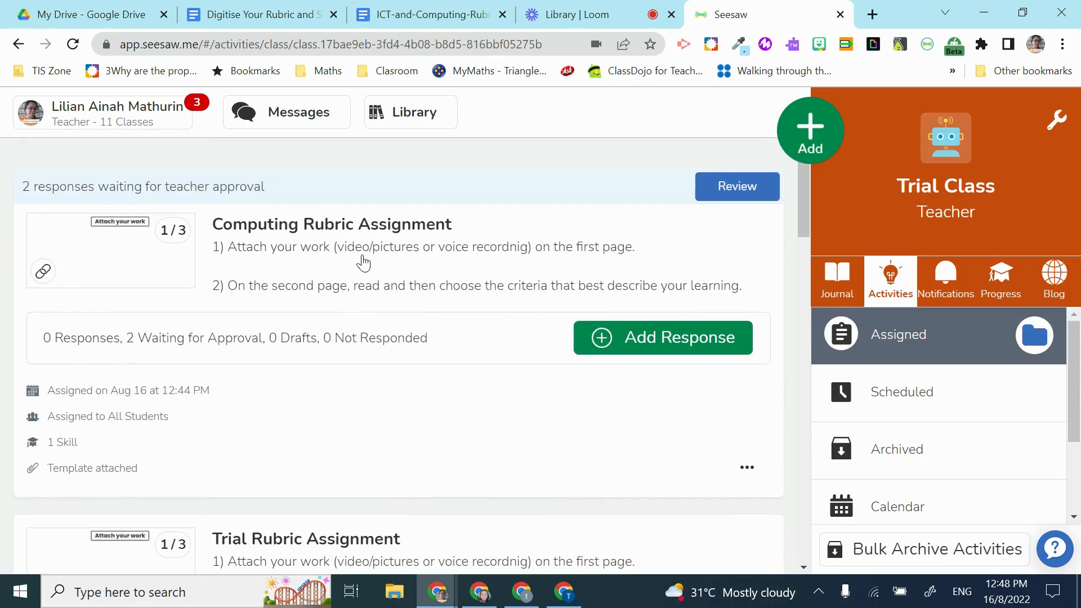
click(363, 262)
scroll(482, 430, down, 1)
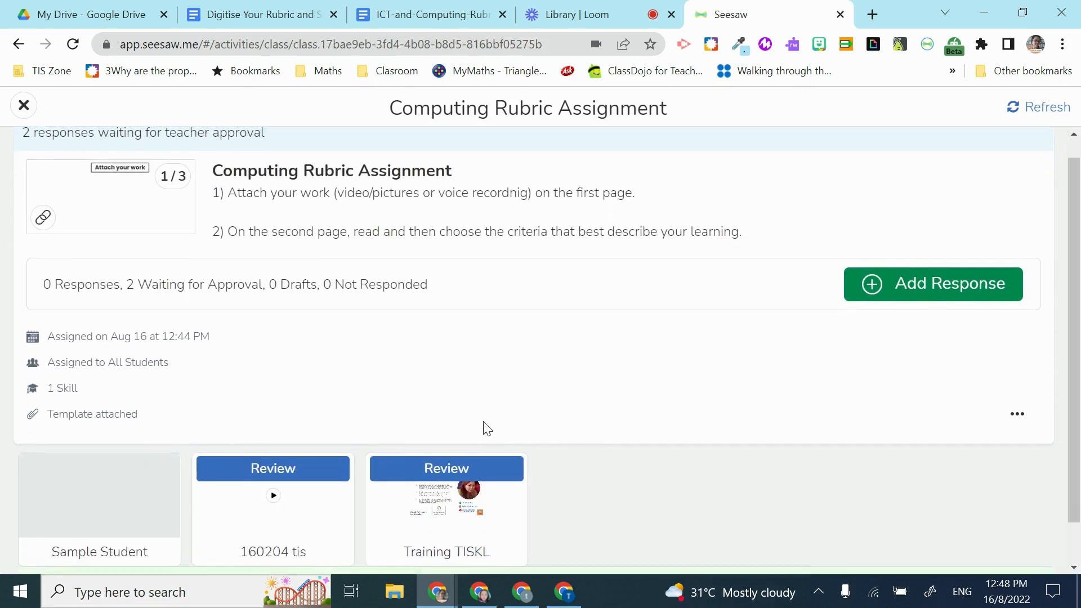
click(309, 440)
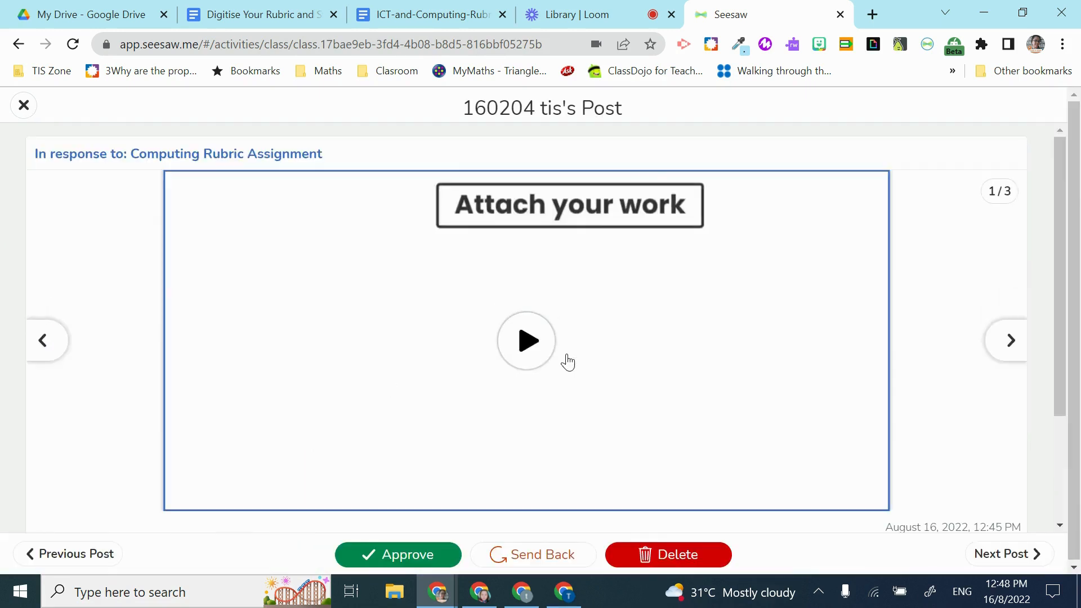
scroll(563, 372, down, 1)
scroll(526, 415, up, 1)
scroll(526, 415, down, 2)
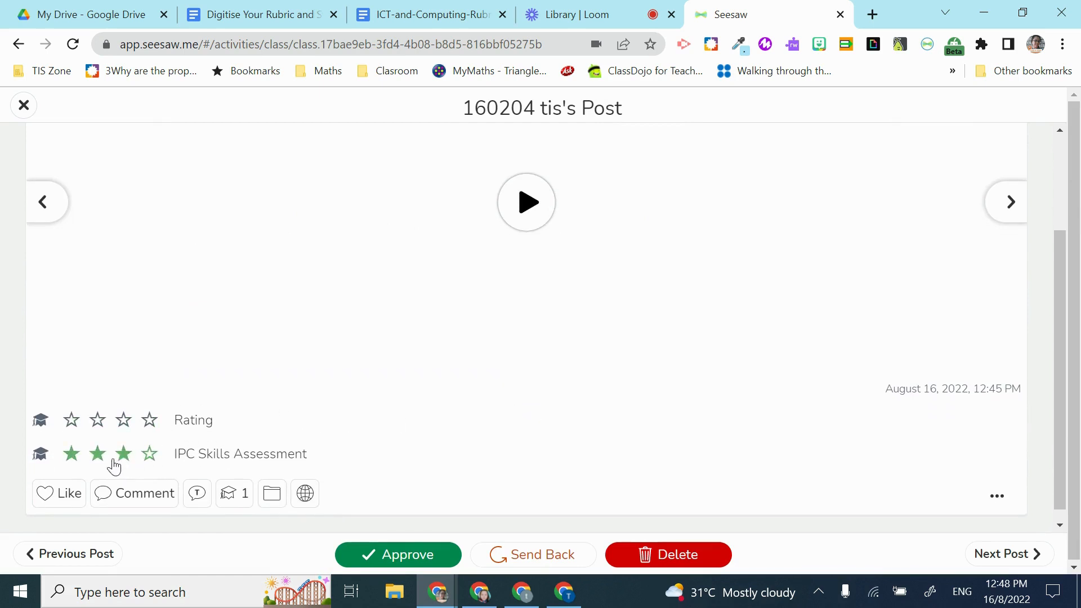
click(76, 459)
click(100, 460)
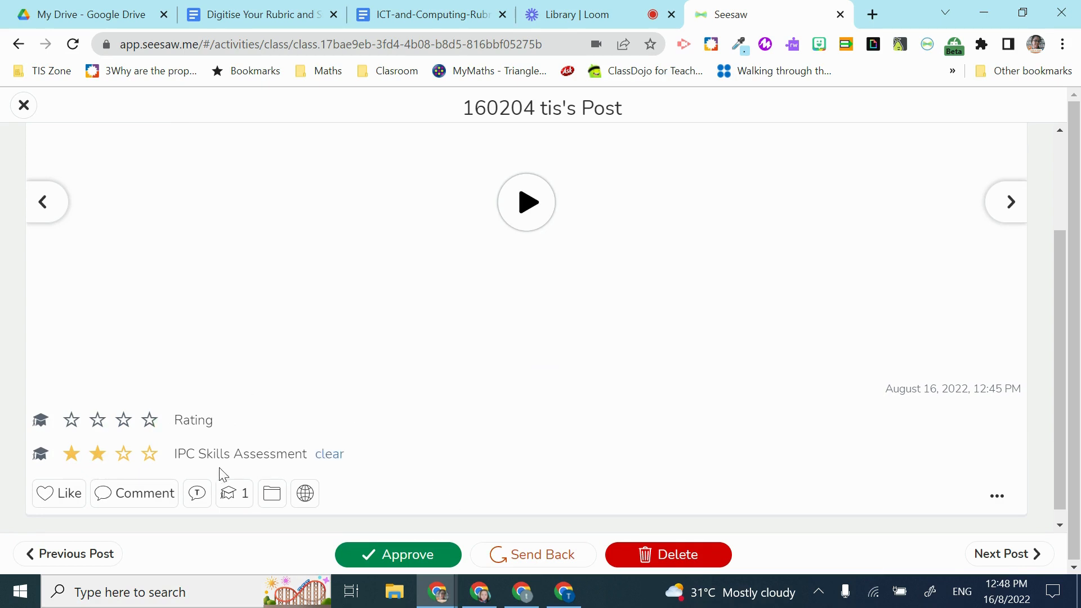
Post the comment "You've created a wonderful work." on the first student's response and approve it.
click(152, 505)
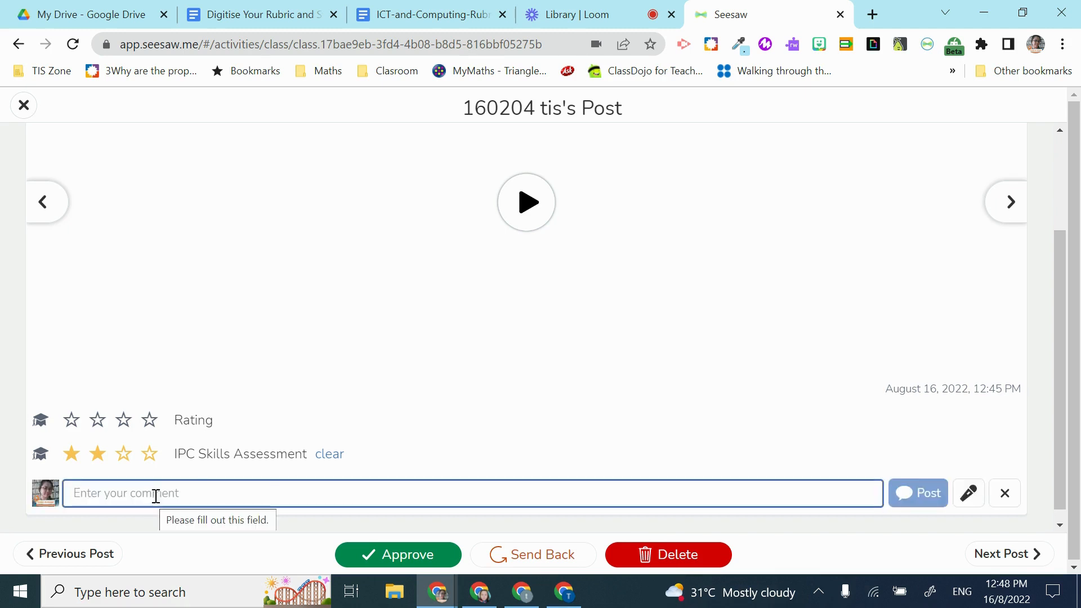
click(267, 488)
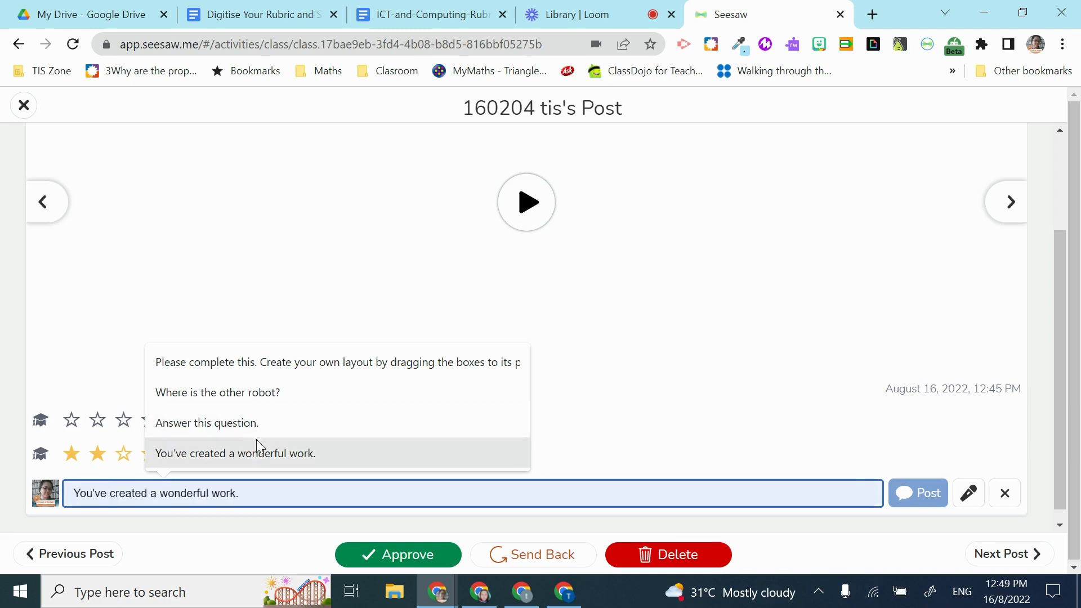
click(331, 453)
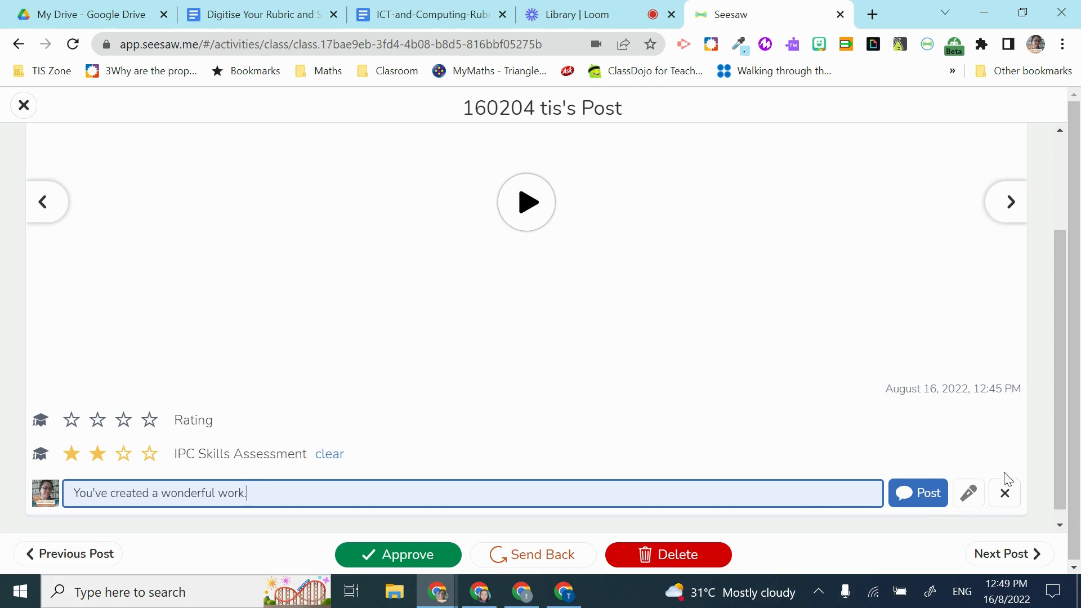
click(925, 494)
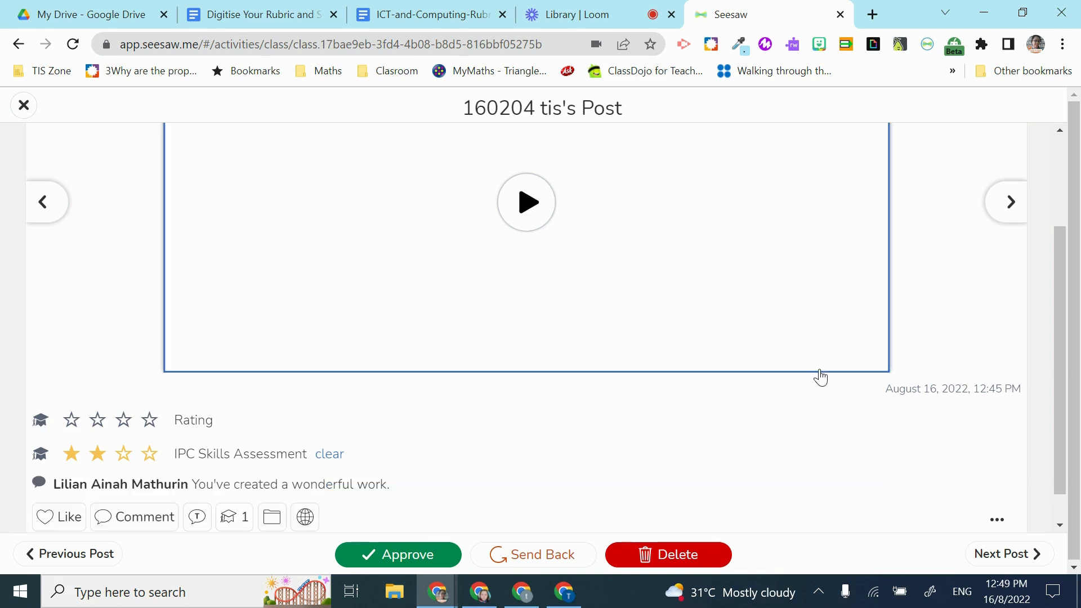
click(403, 555)
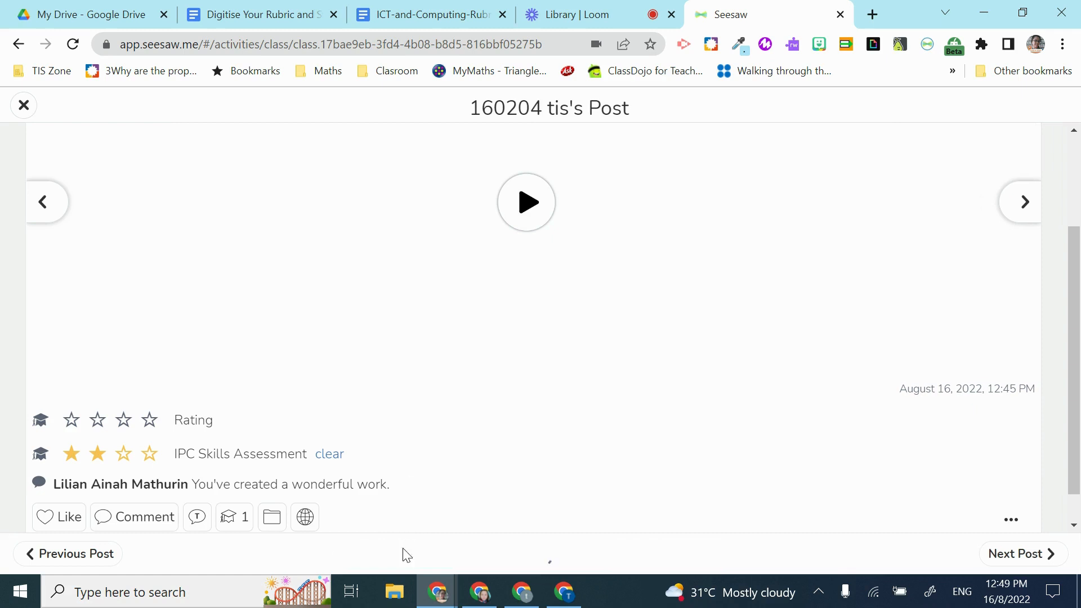
Go to the next student's response and examine its attached work, Student's Rubric and Teacher's Rubric pages.
click(1009, 564)
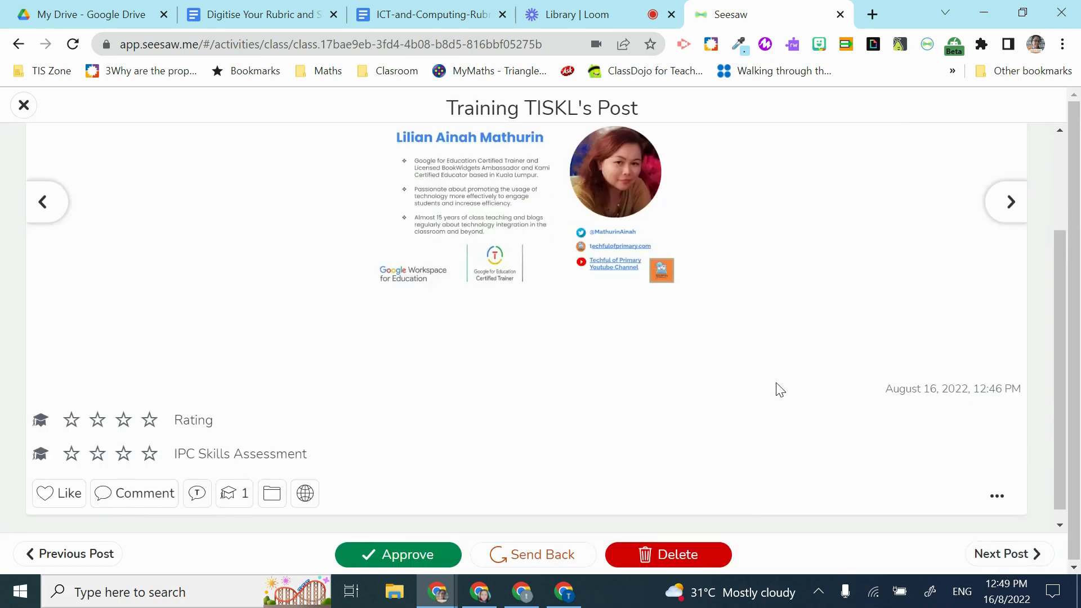
scroll(780, 390, up, 1)
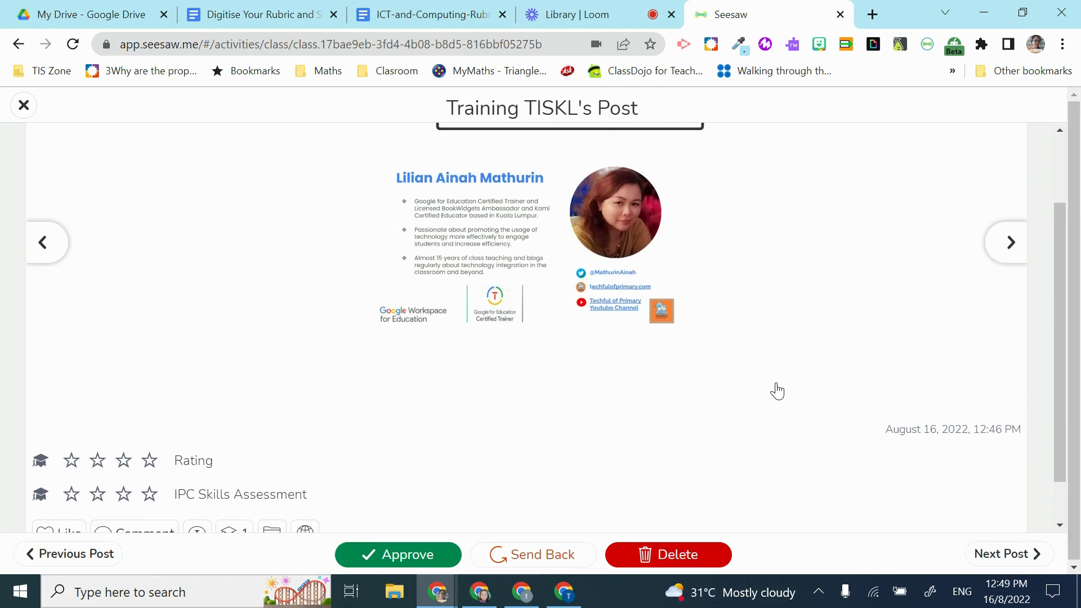
click(998, 262)
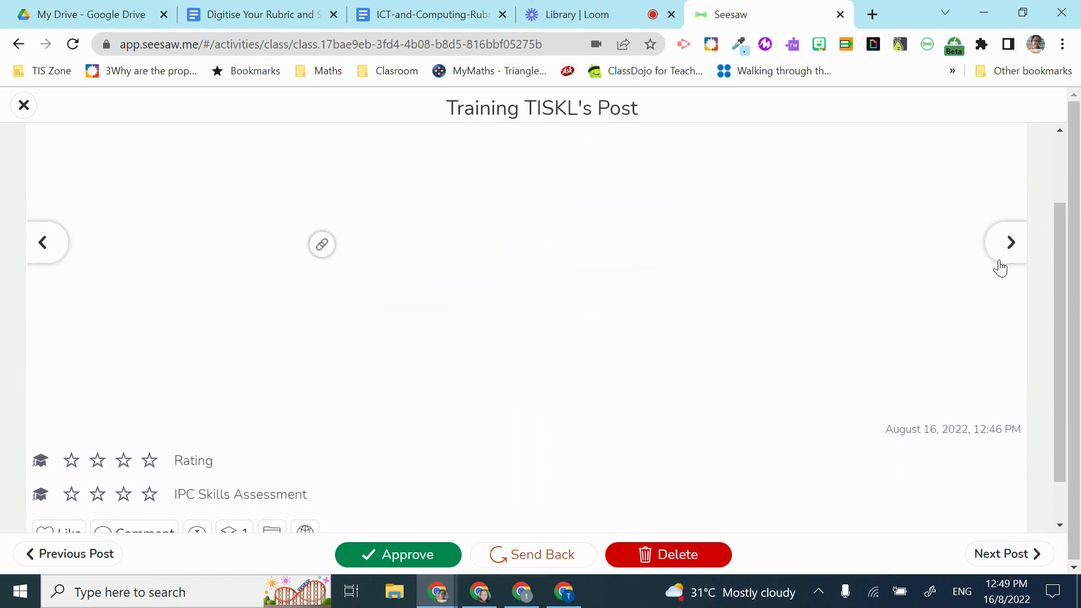
scroll(716, 336, up, 1)
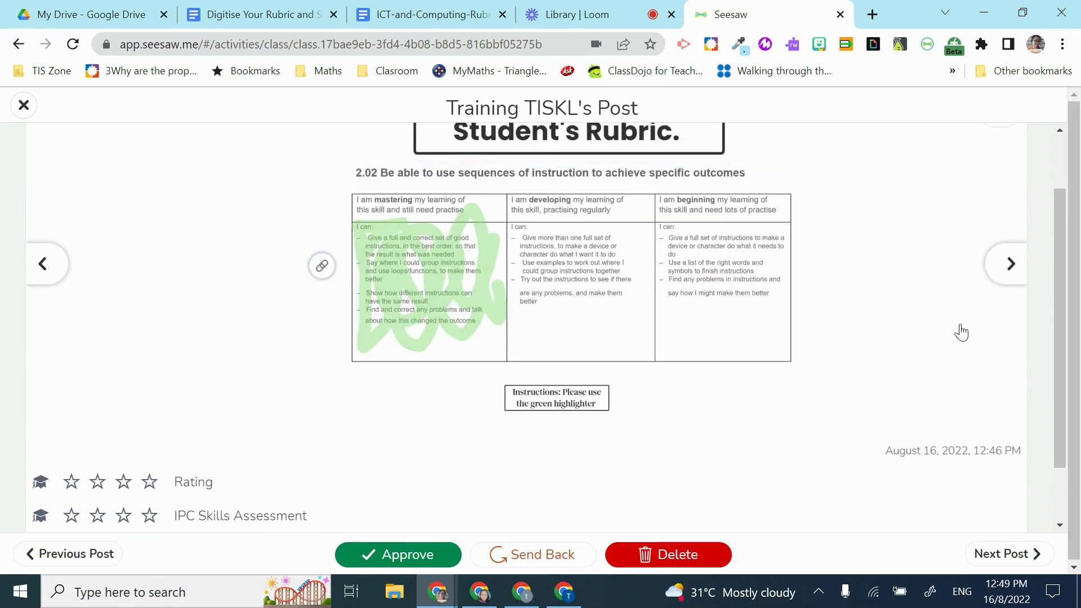
click(1007, 277)
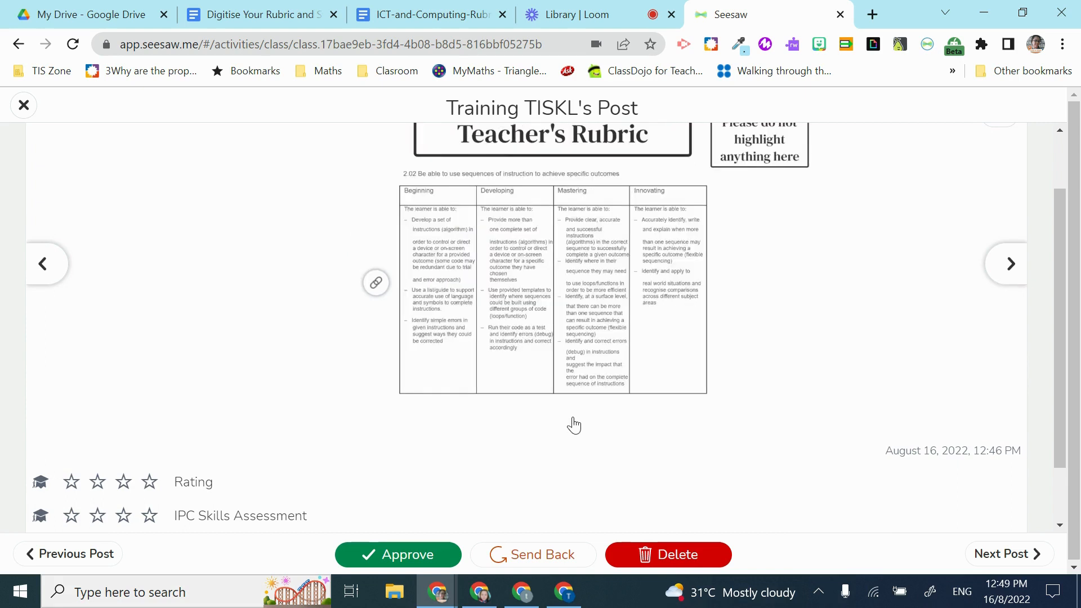
scroll(573, 423, up, 1)
scroll(574, 424, down, 3)
scroll(577, 423, up, 3)
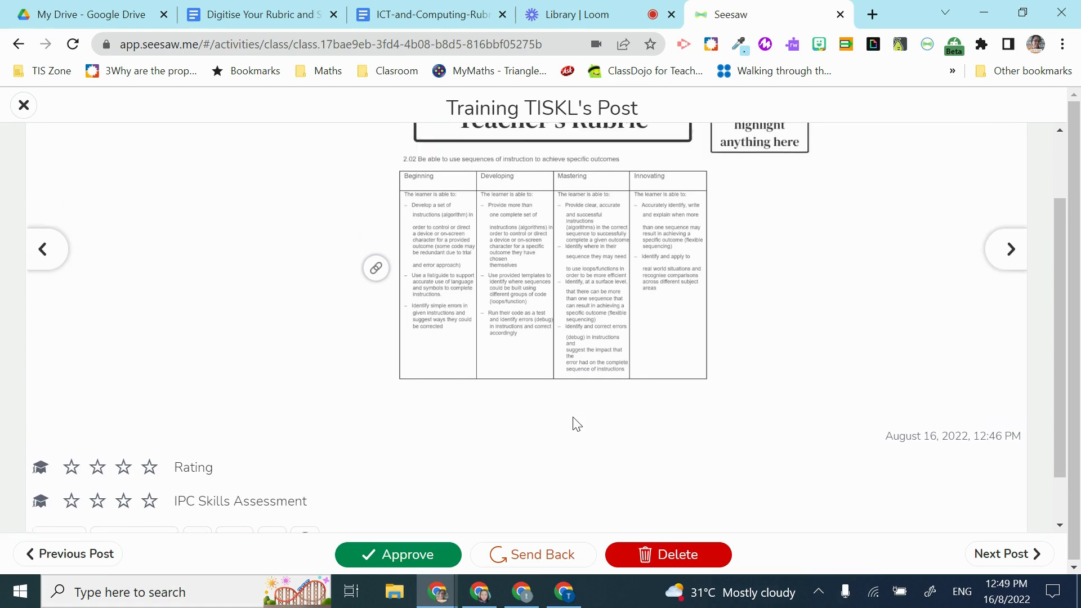
scroll(577, 423, down, 1)
scroll(575, 424, down, 1)
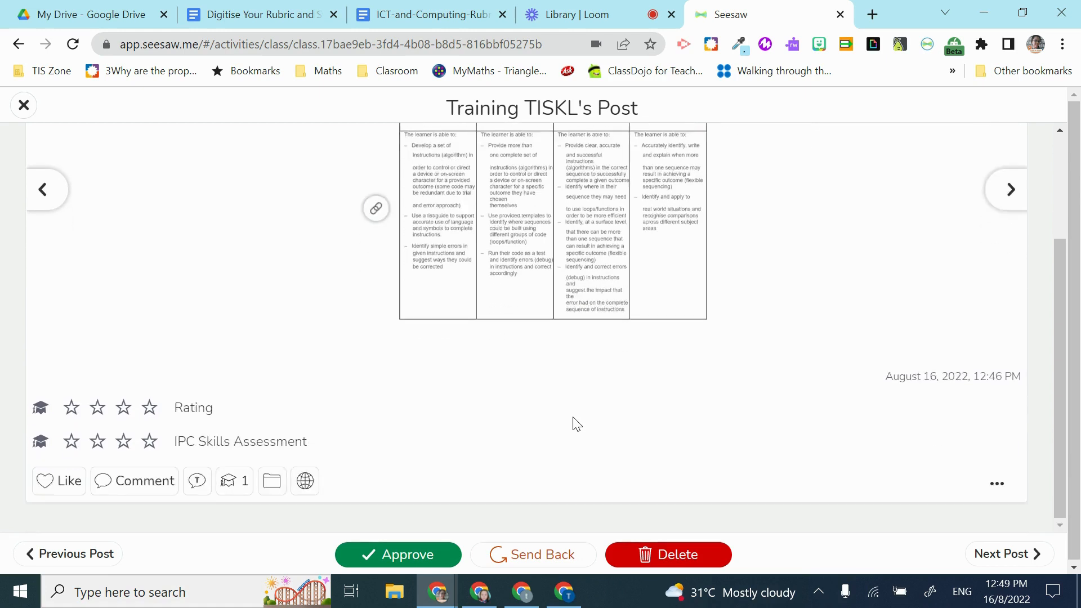
scroll(696, 370, up, 1)
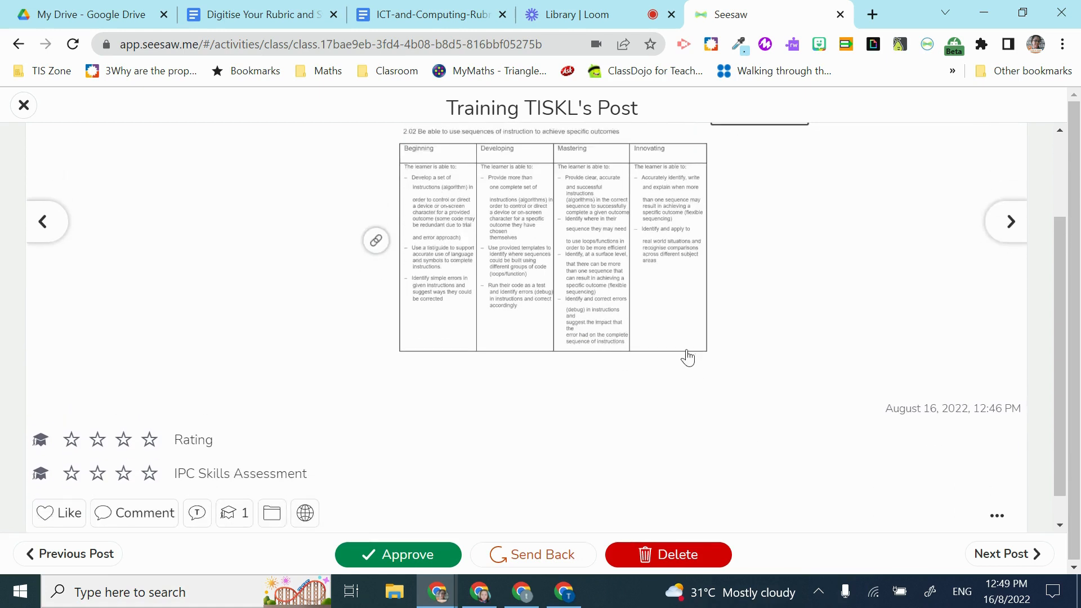
Edit the second student's post, shade the Beginning column of the Teacher's Rubric page with the yellow highlighter, and save it.
click(998, 517)
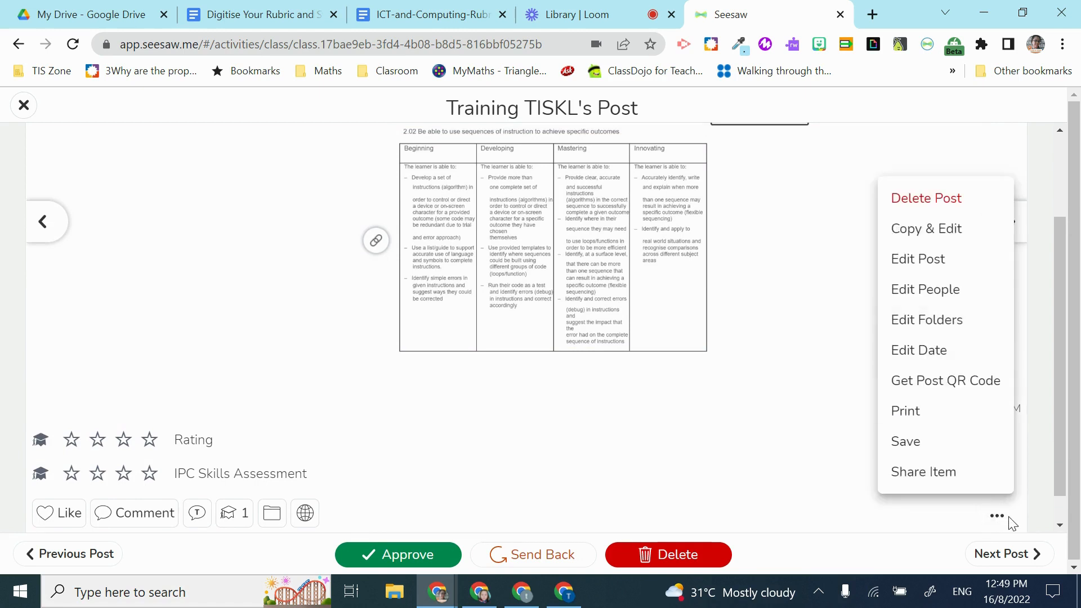
click(929, 260)
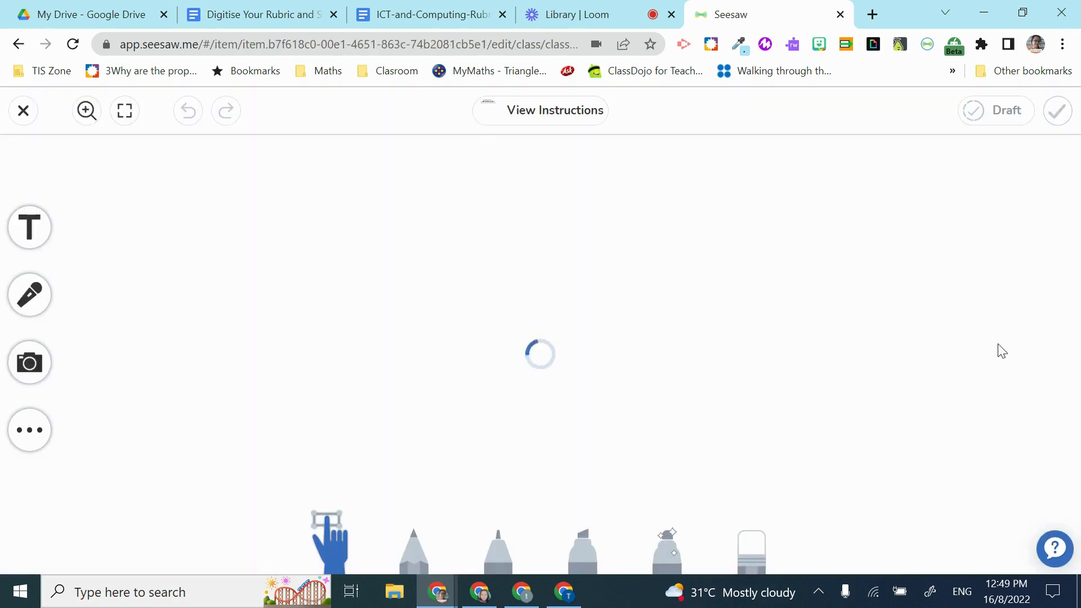
click(1043, 301)
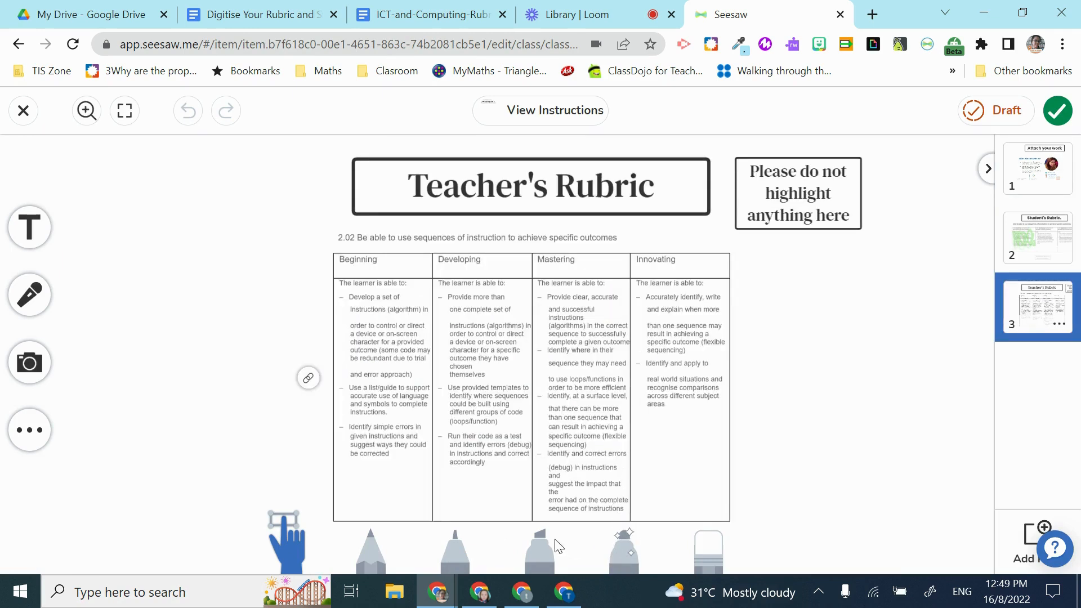
click(541, 550)
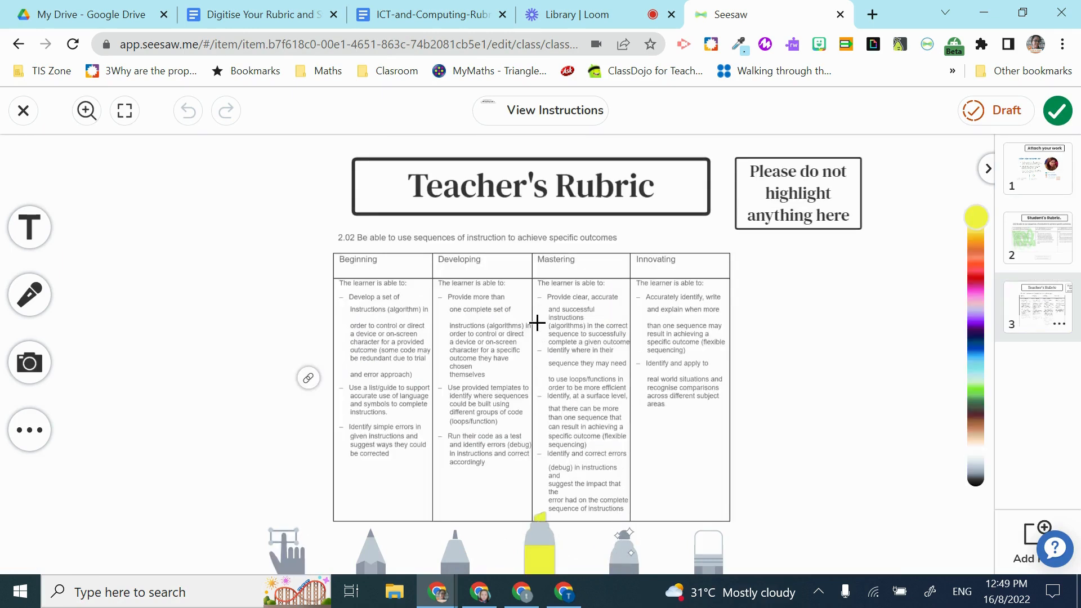
mouse_move(344, 282)
mouse_down()
mouse_move(367, 374)
mouse_move(359, 282)
mouse_move(400, 318)
mouse_move(410, 365)
mouse_move(367, 468)
mouse_move(345, 472)
mouse_move(415, 345)
mouse_move(418, 279)
mouse_up()
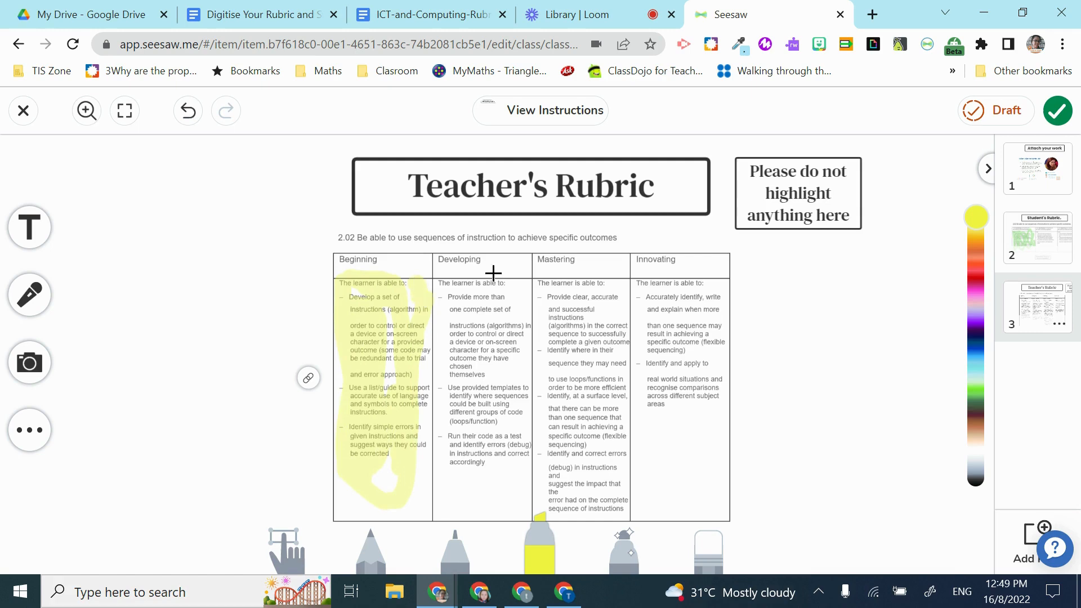
click(1057, 113)
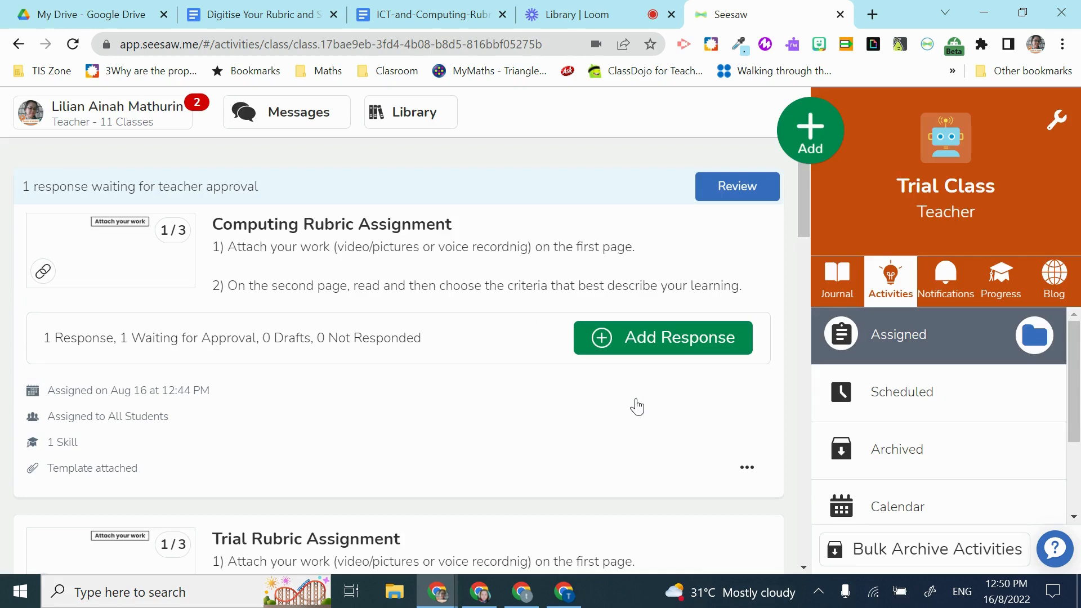
Reopen the response awaiting review in the Computing Rubric Assignment and rate its IPC Skills Assessment one star.
scroll(377, 391, down, 10)
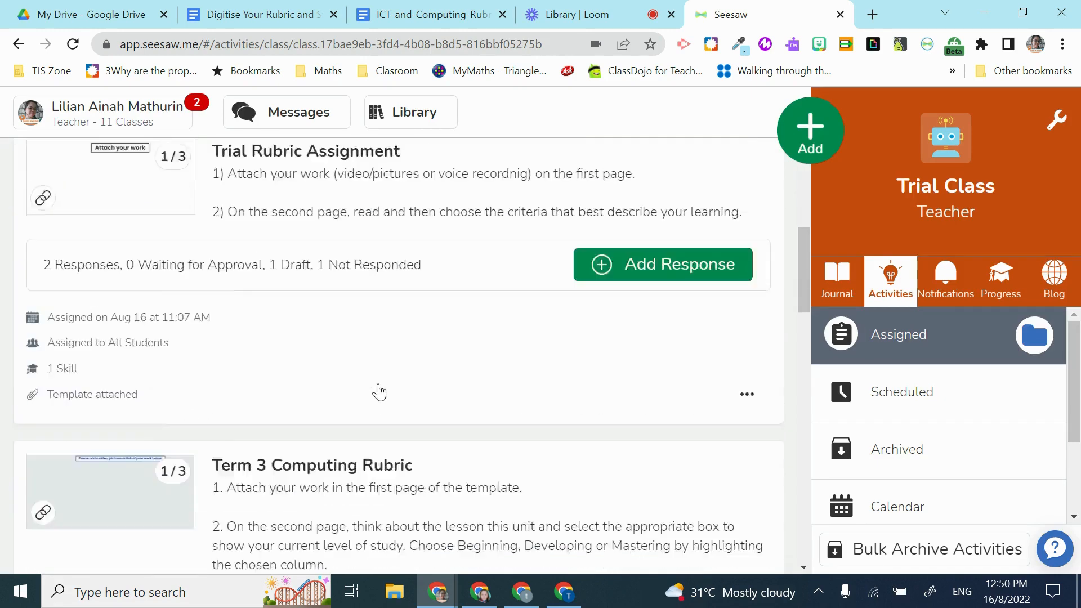
scroll(377, 391, up, 10)
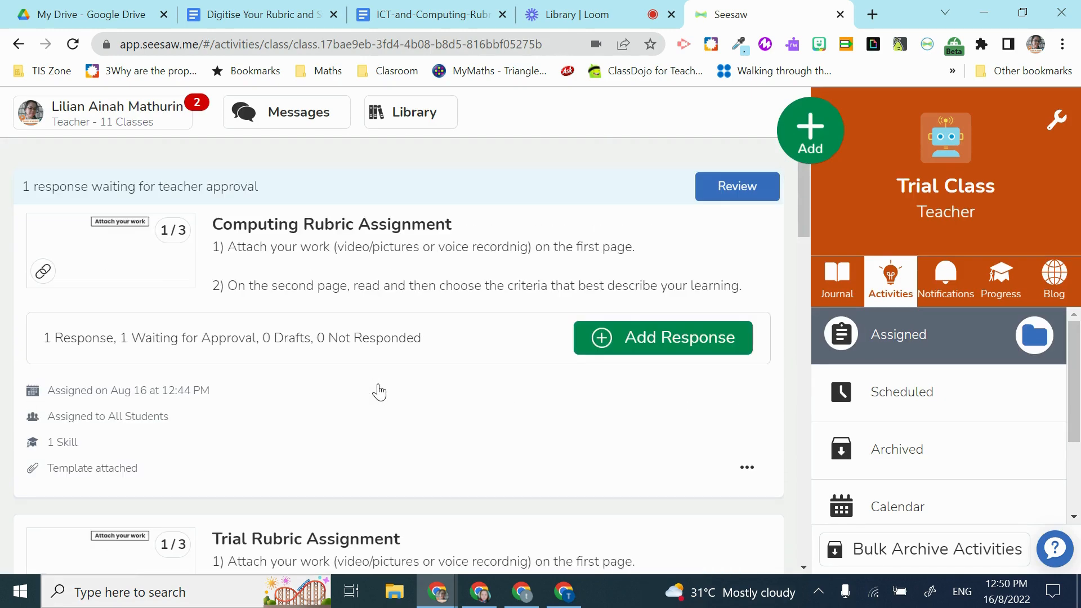
click(339, 283)
scroll(425, 433, down, 1)
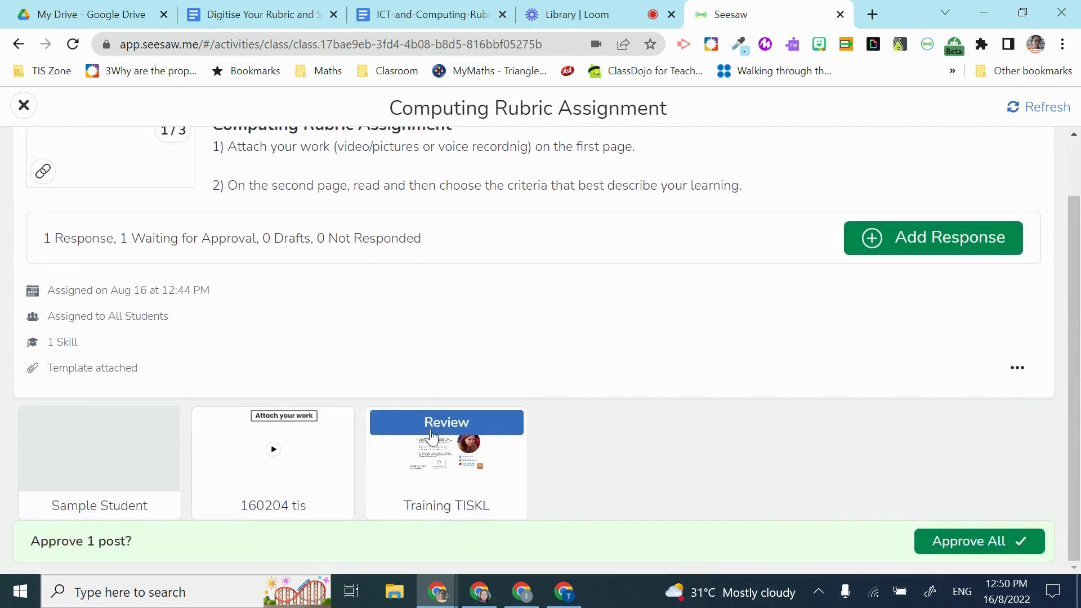
click(432, 432)
scroll(431, 434, down, 3)
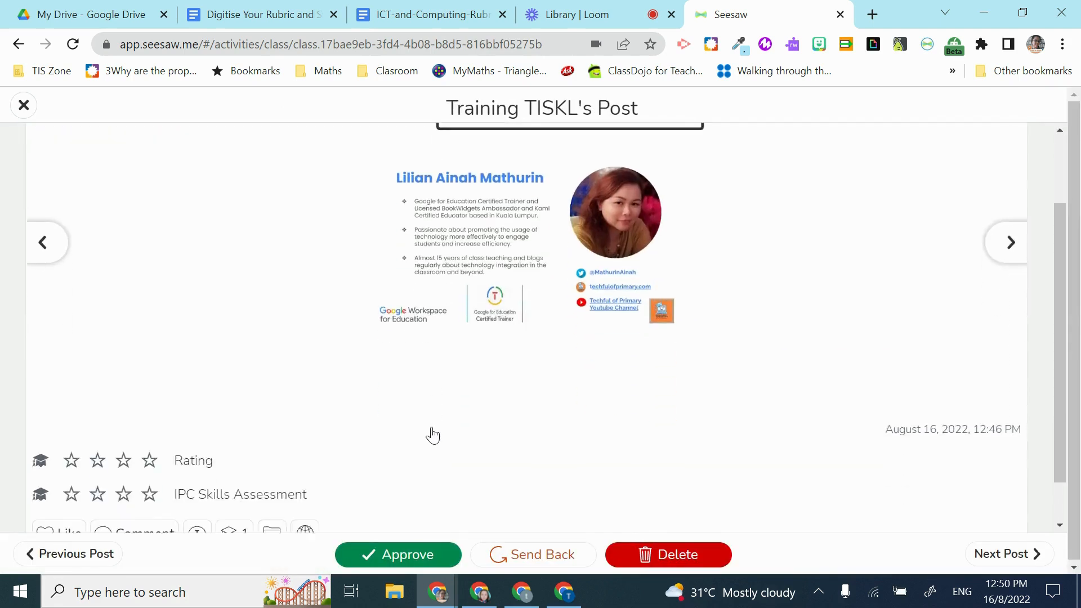
scroll(434, 433, down, 1)
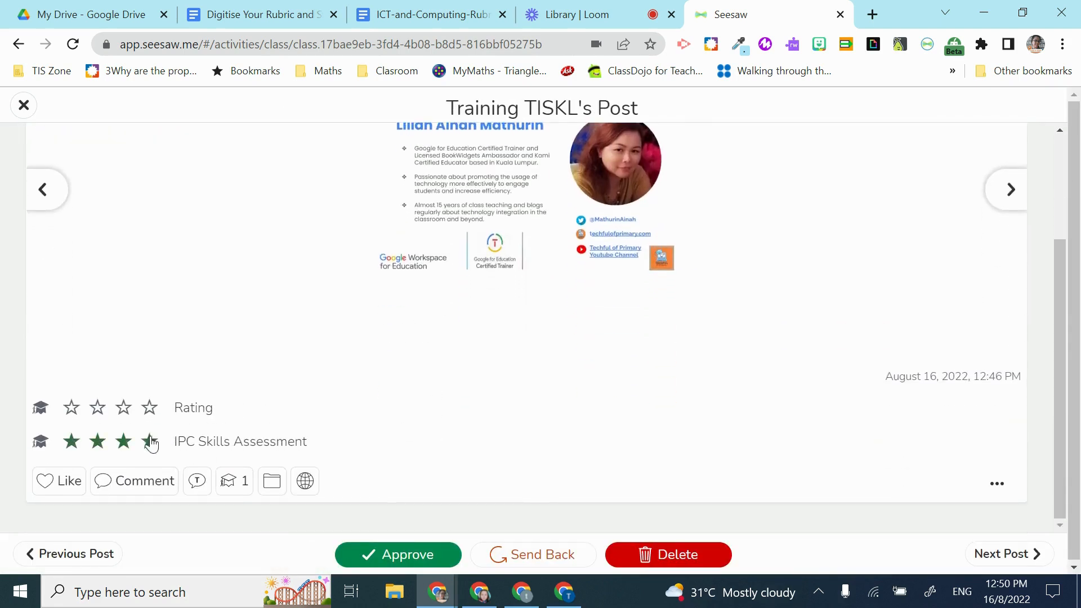
click(124, 442)
click(70, 444)
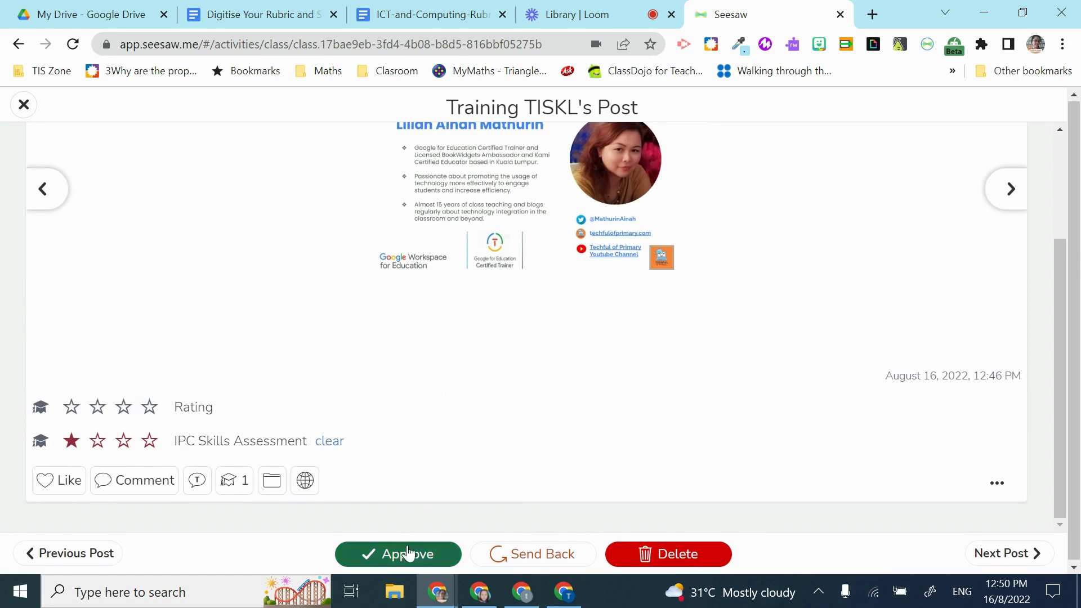
Approve the second student's response and close the post to return to the class's assigned activities.
click(409, 555)
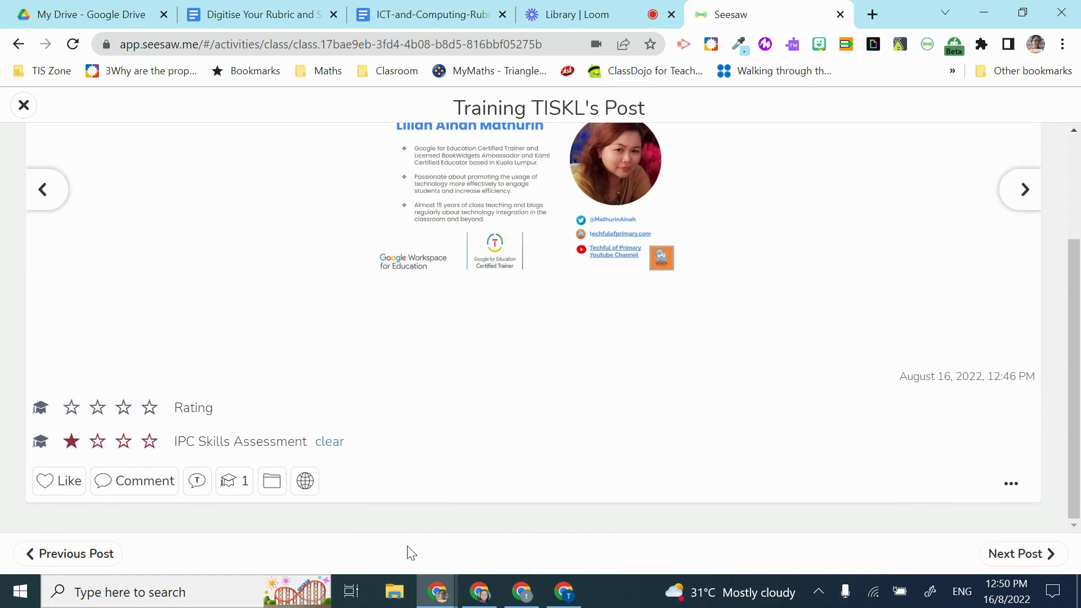
scroll(627, 415, up, 3)
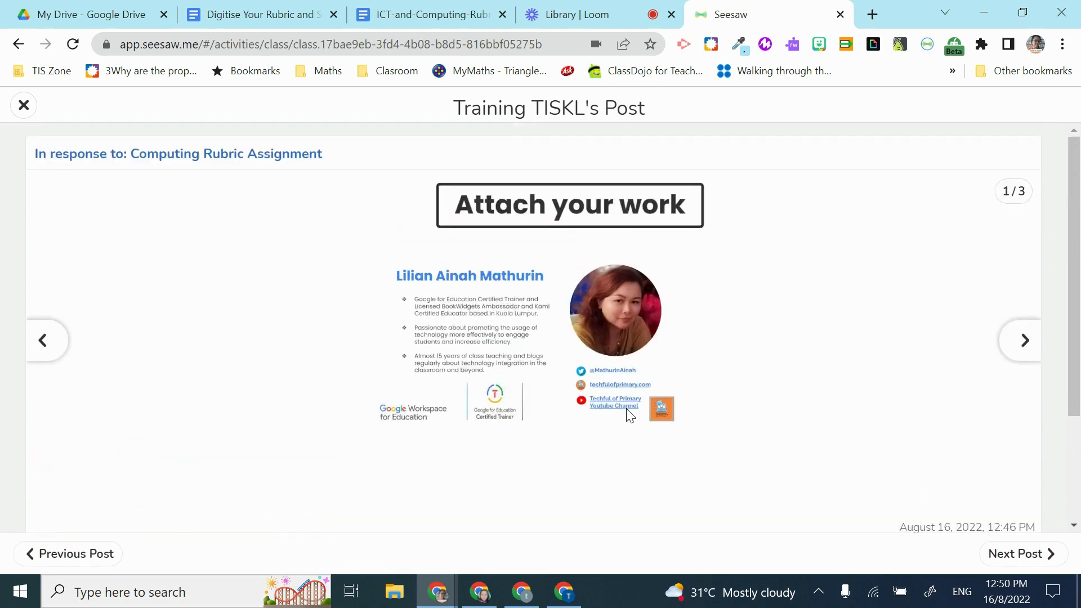
click(23, 105)
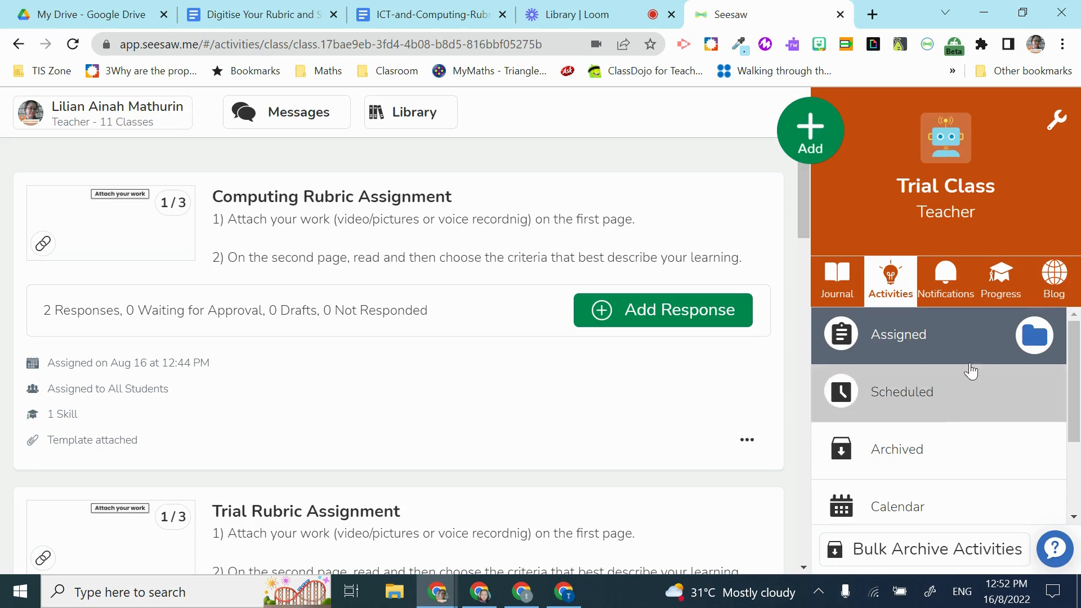
Open the Trial Class progress overview and examine both students' completion status and star ratings for the Computing Rubric Assignment.
click(1006, 289)
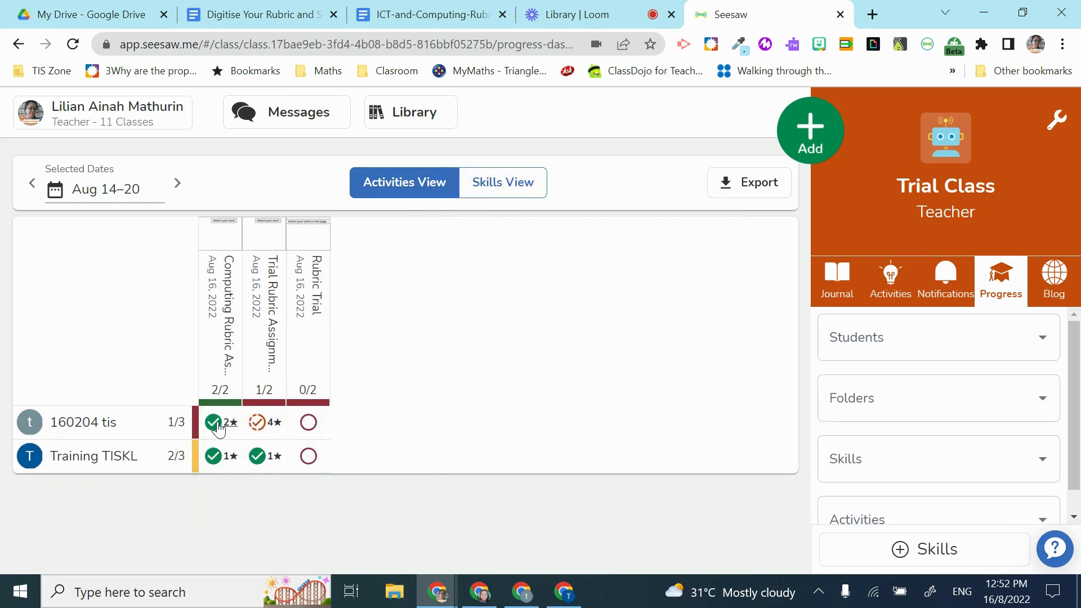
mouse_move(224, 428)
mouse_move(228, 461)
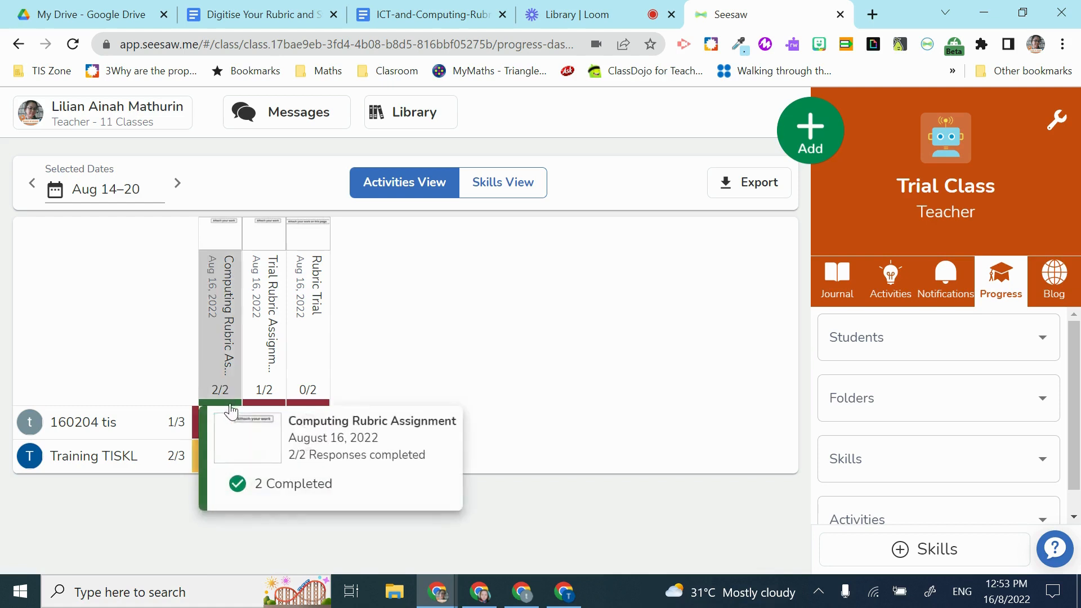
mouse_move(231, 336)
Limit the progress overview to August 16 and export the activities data for that date as a CSV.
click(142, 190)
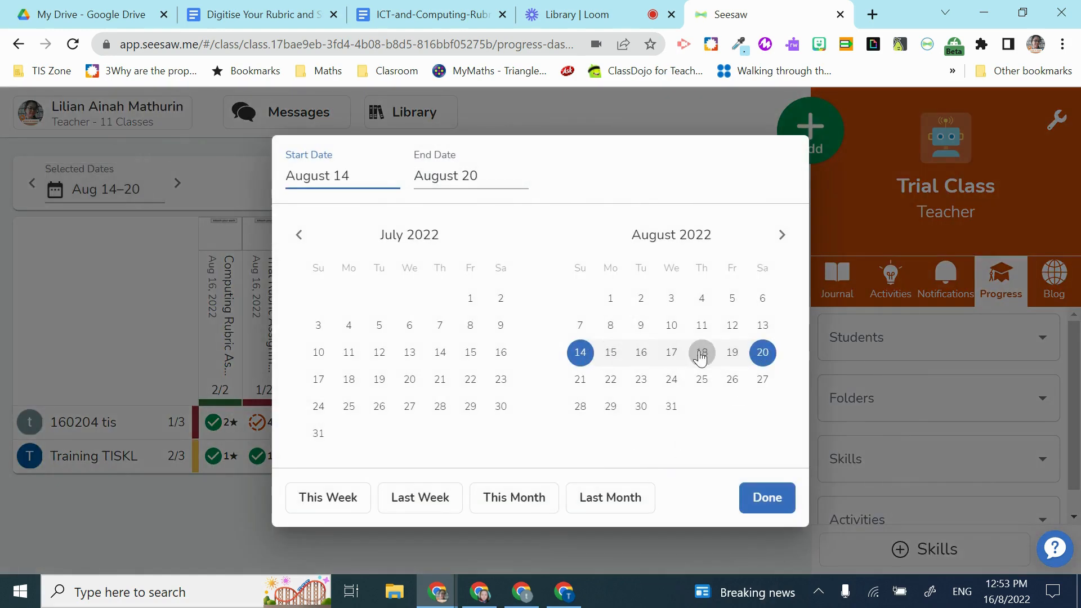
click(640, 354)
click(767, 499)
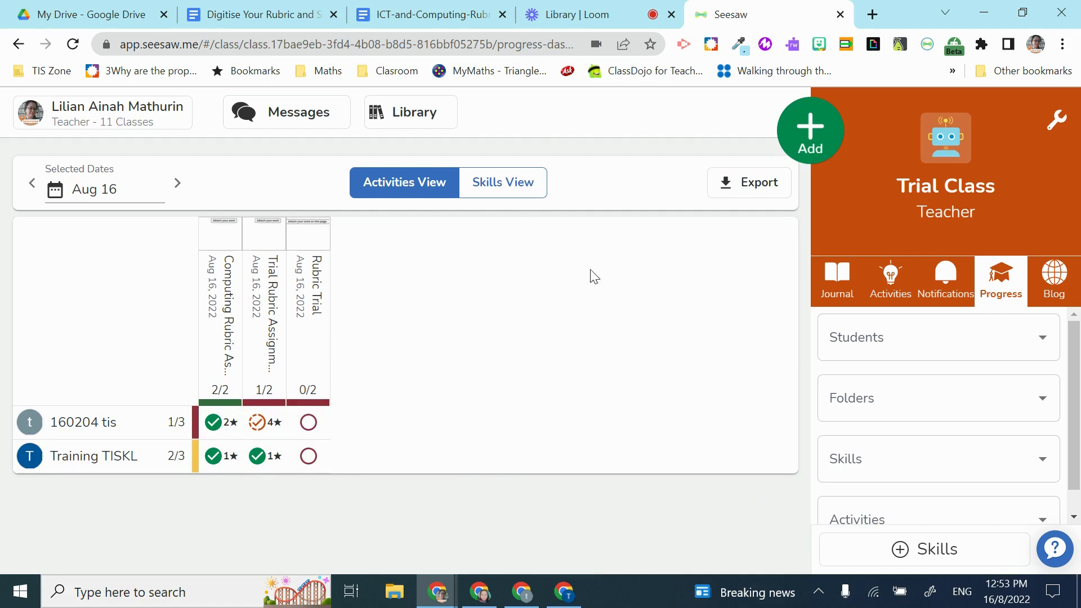
click(744, 196)
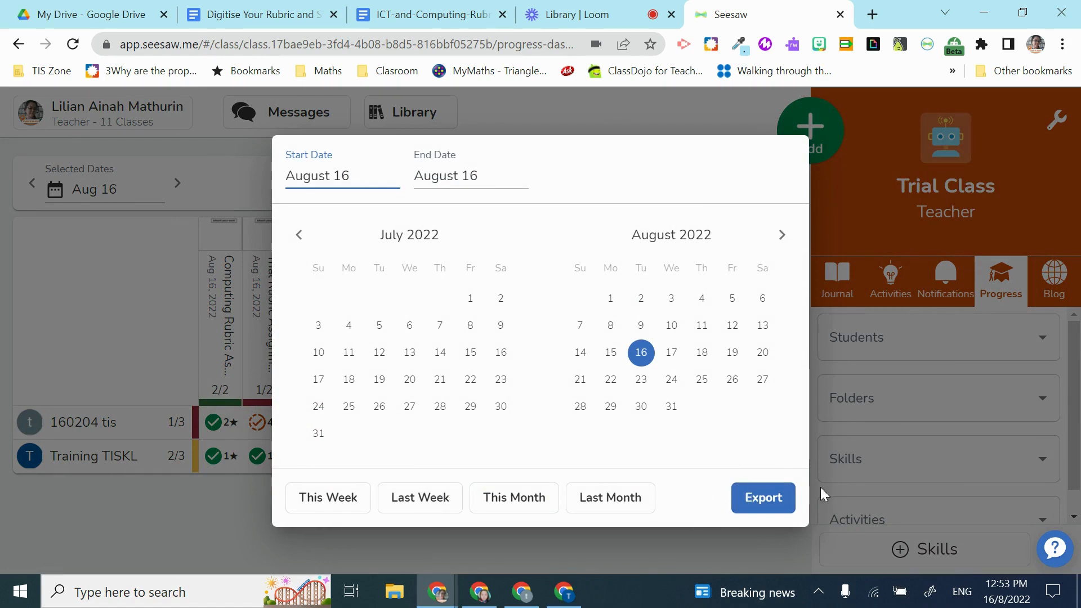
click(753, 492)
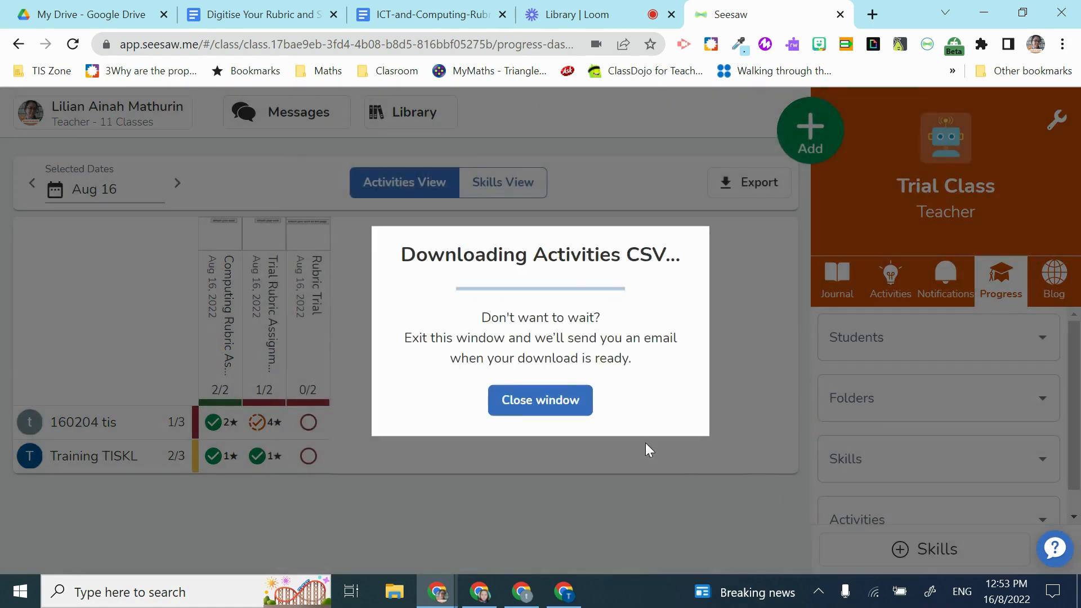